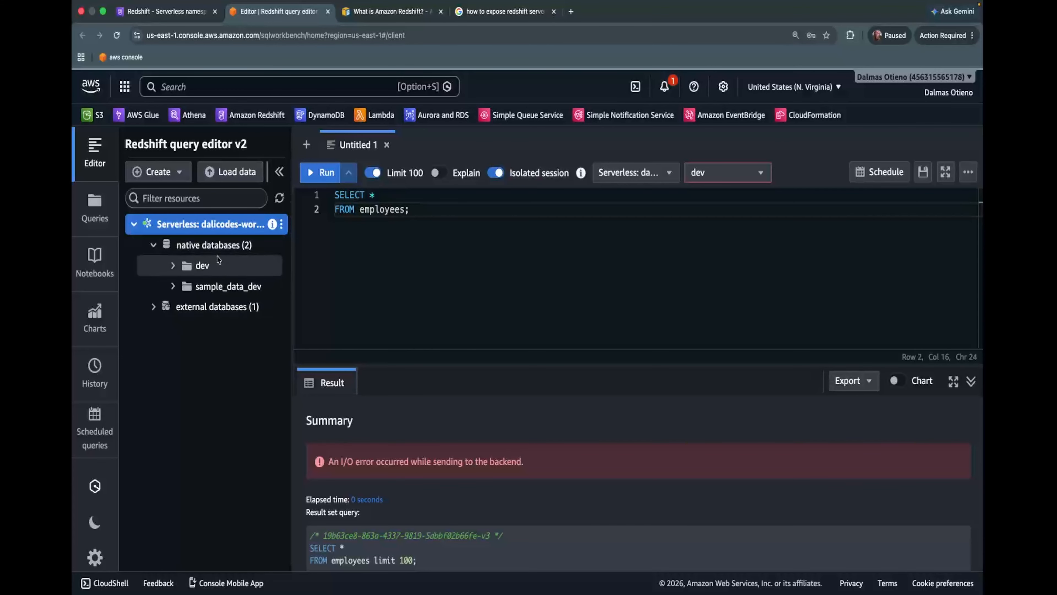
Expand dev > public, replace the employees query with SELECT current_database(); and run it to get dev
left_click(174, 268)
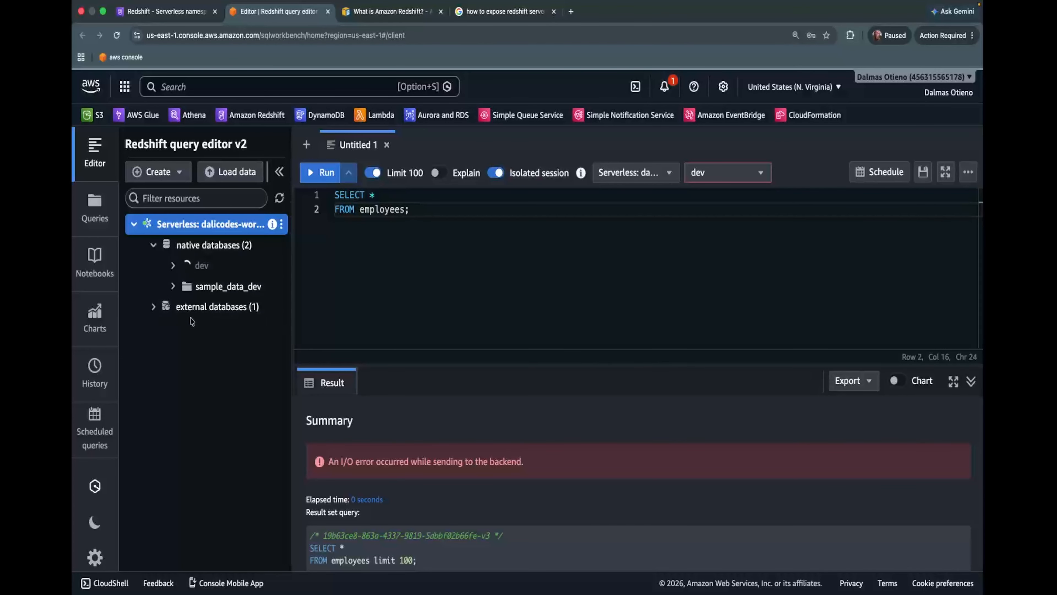
left_click(192, 287)
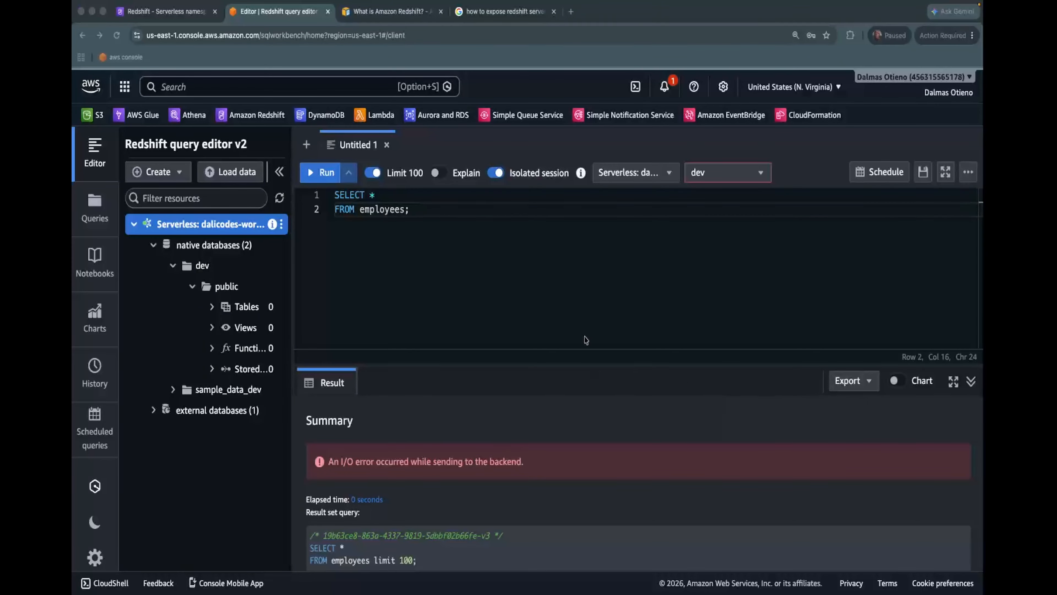
left_click(471, 220)
left_click_drag(493, 213, 295, 179)
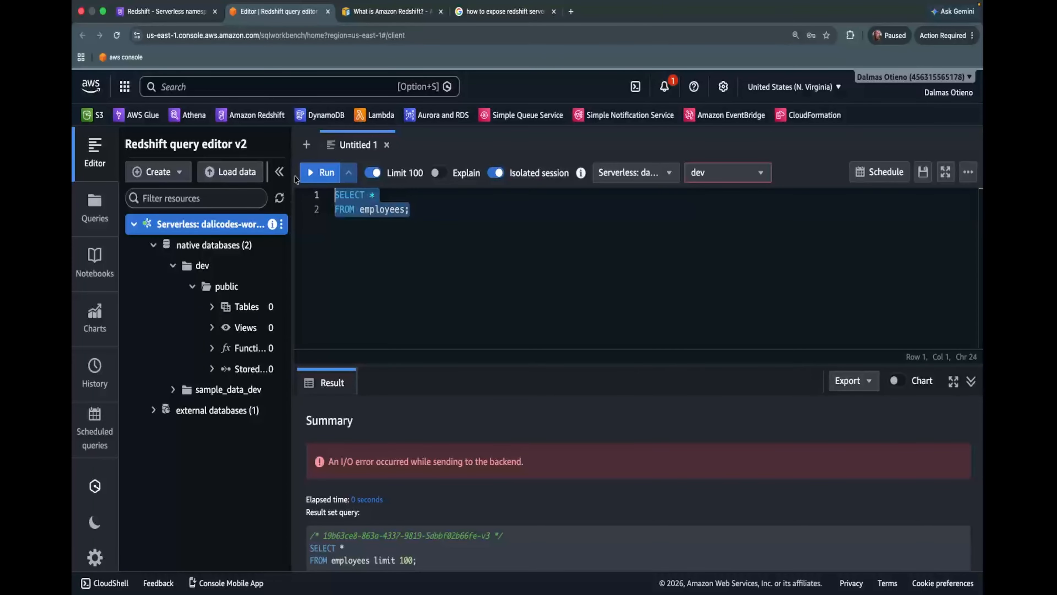
key("BackSpace")
type("sele")
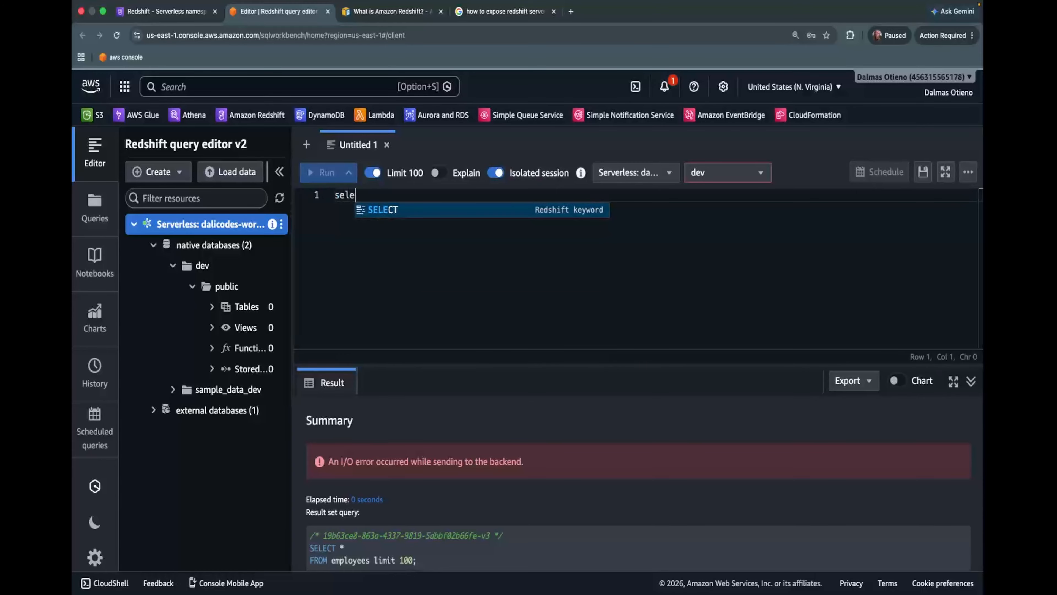
key("Return")
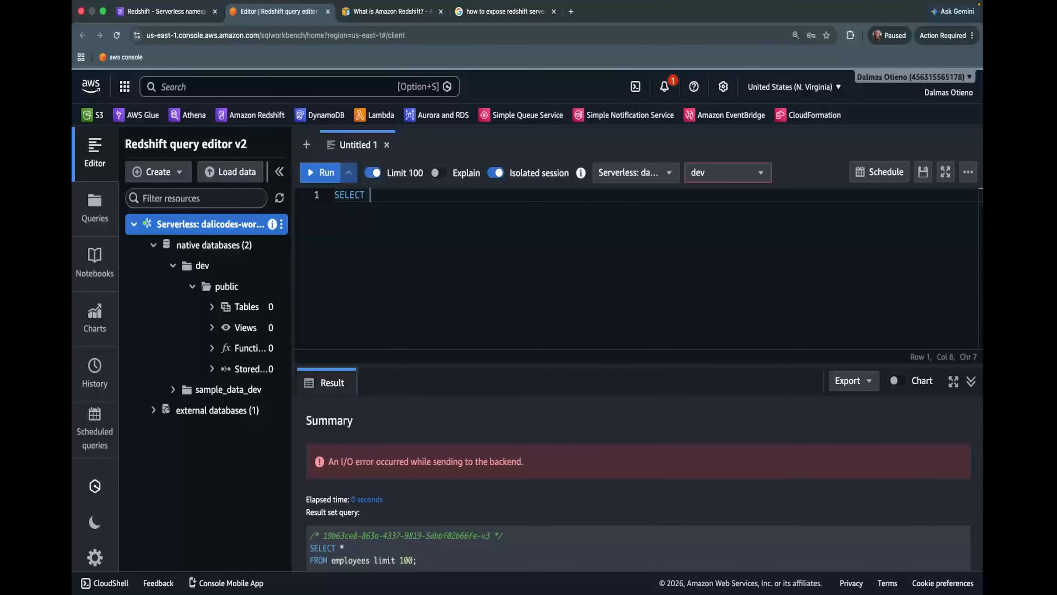
type("current_database(")
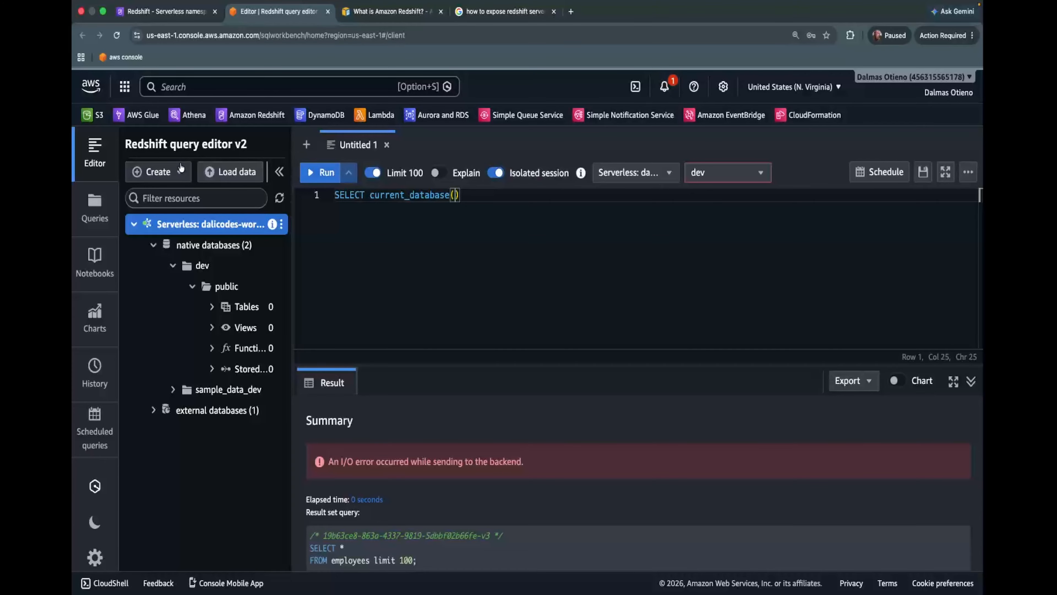
left_click(316, 179)
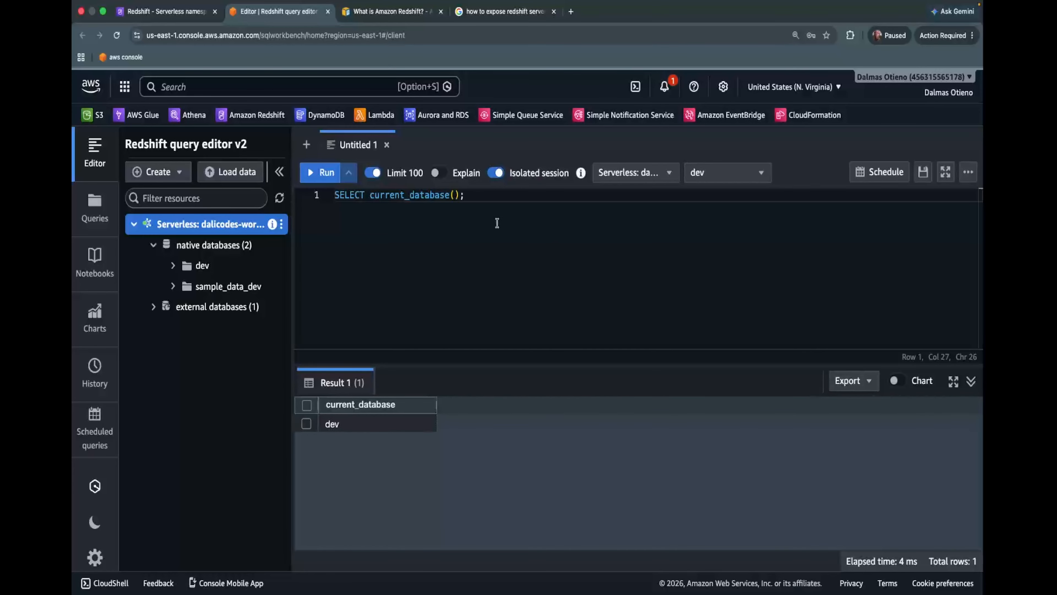
Review the dalicodes-namespace details and its Actions menu
left_click(162, 13)
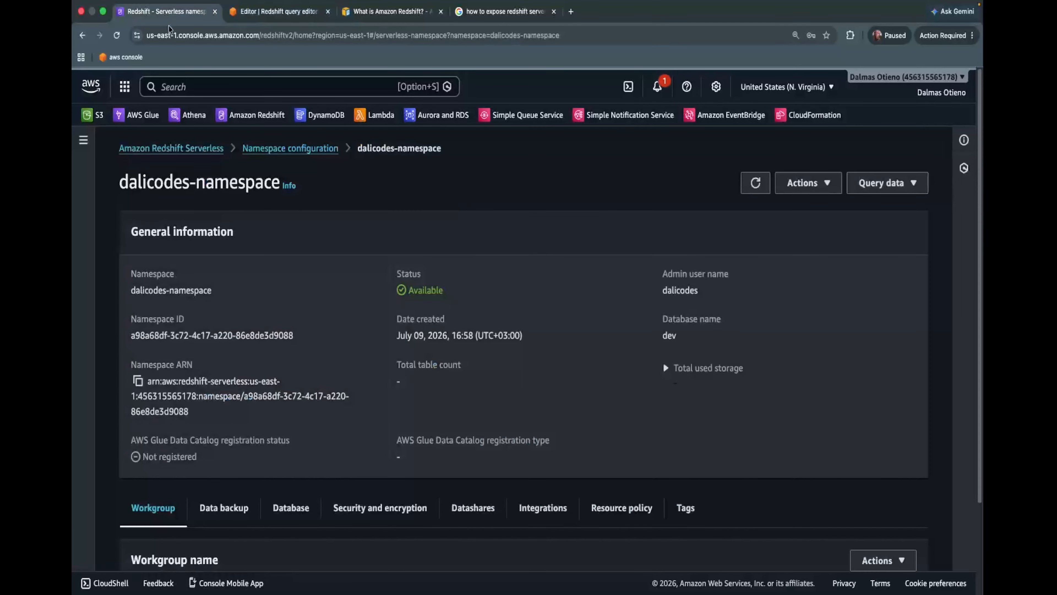
scroll(477, 346, "down", 1)
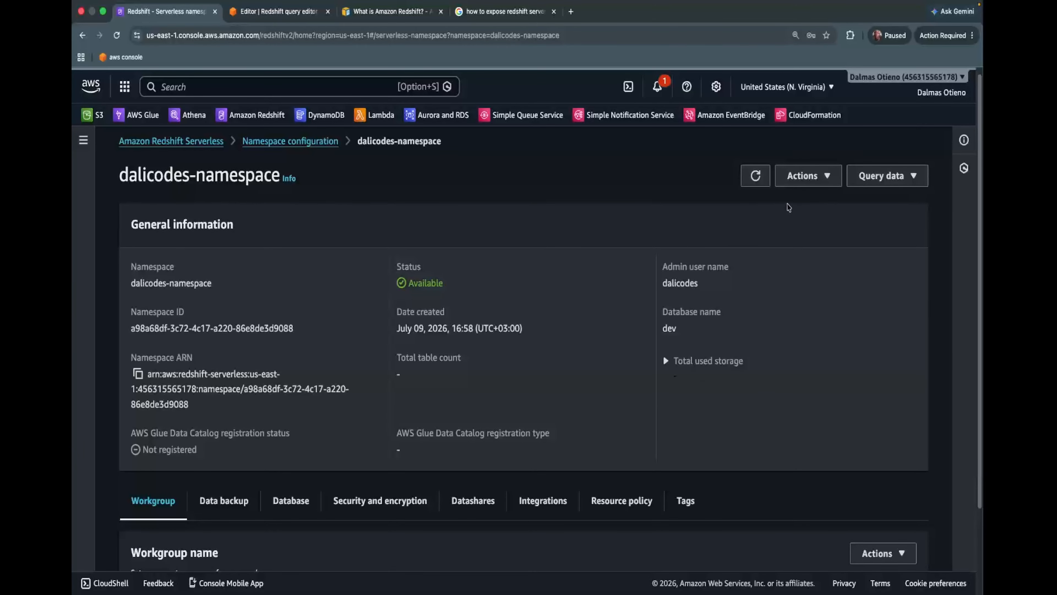
left_click(801, 177)
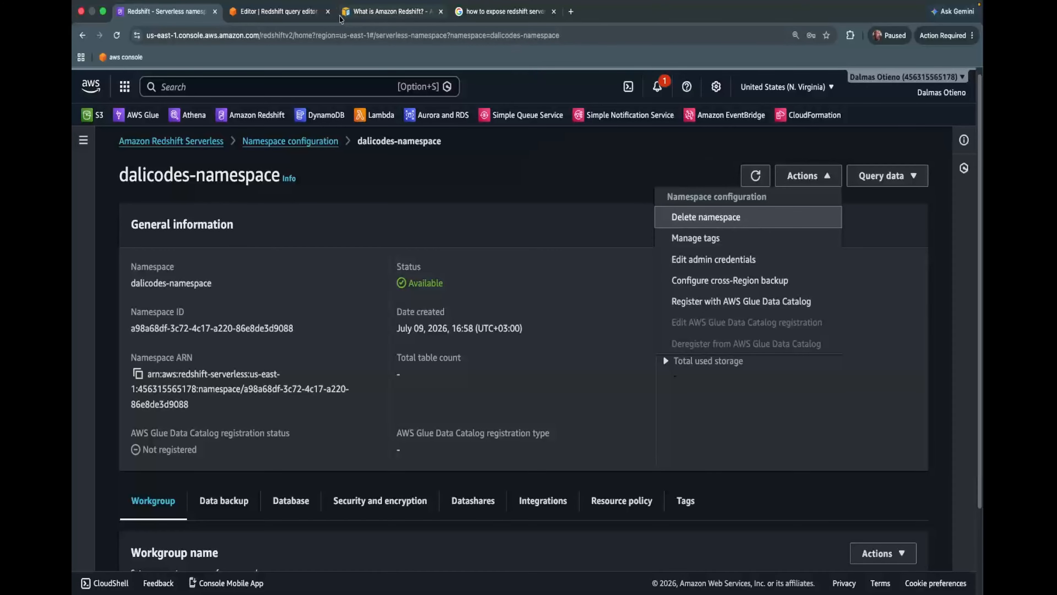
Return to the query editor tab, then bring up the TablePlus window on the desktop
left_click(277, 11)
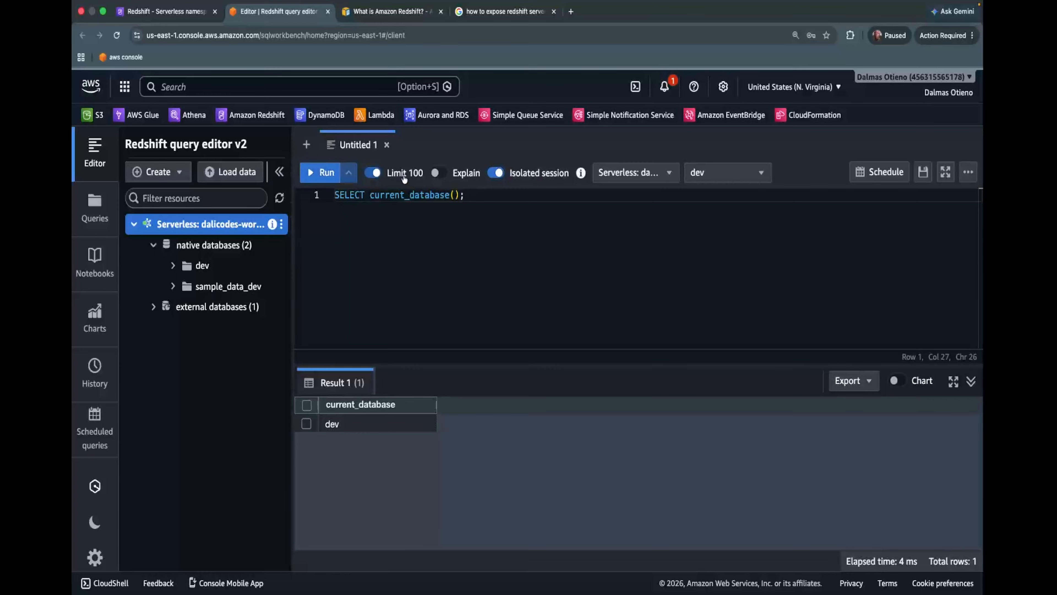
key("ctrl+Left")
left_click_drag(251, 162, 290, 143)
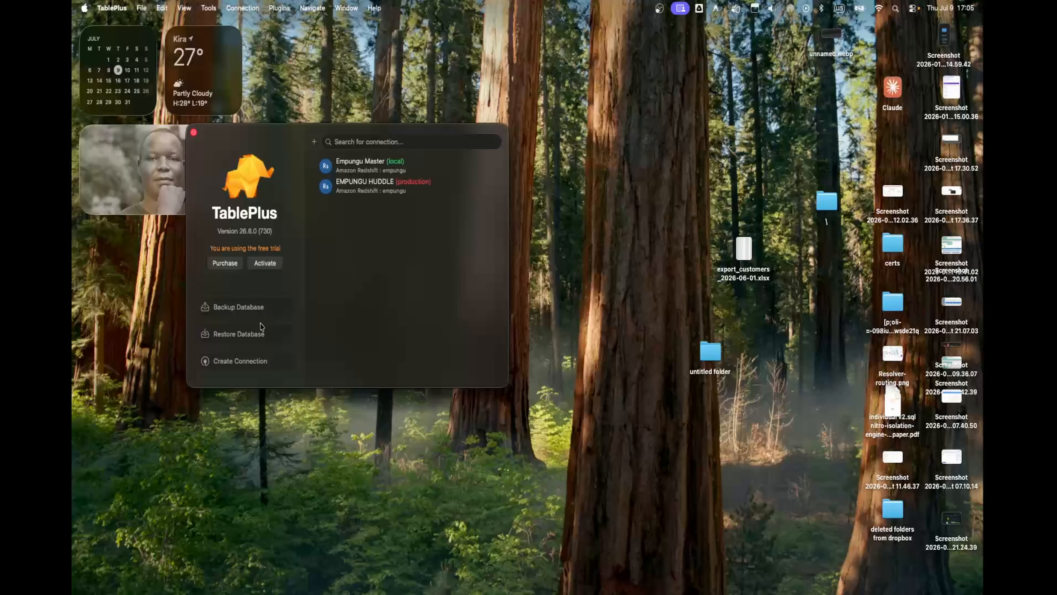
Create a new Amazon Redshift connection in TablePlus named 'dalicode serverless redshift'
left_click(268, 365)
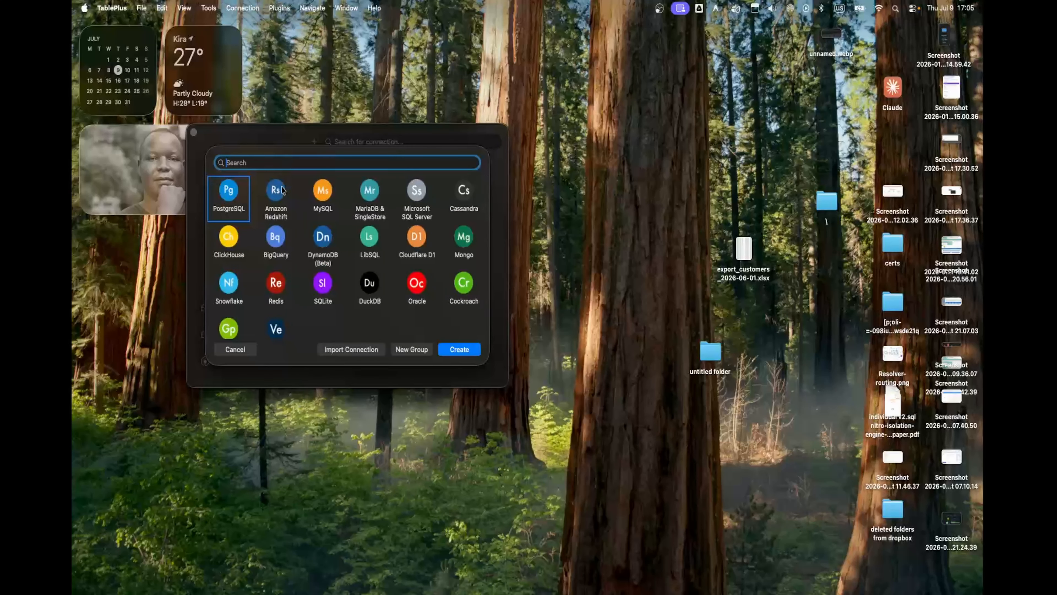
left_click(276, 210)
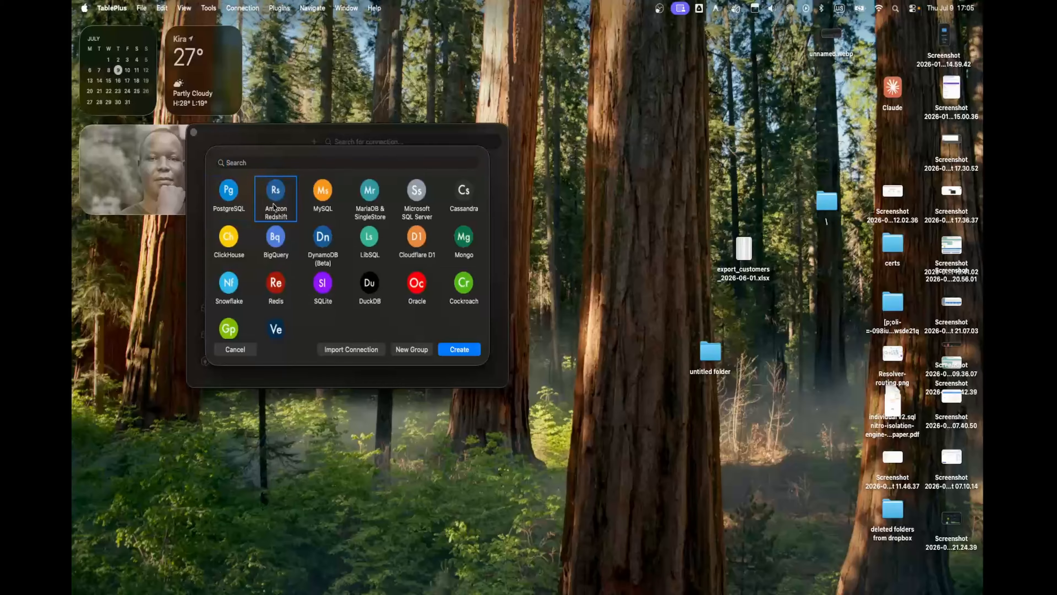
left_click(459, 350)
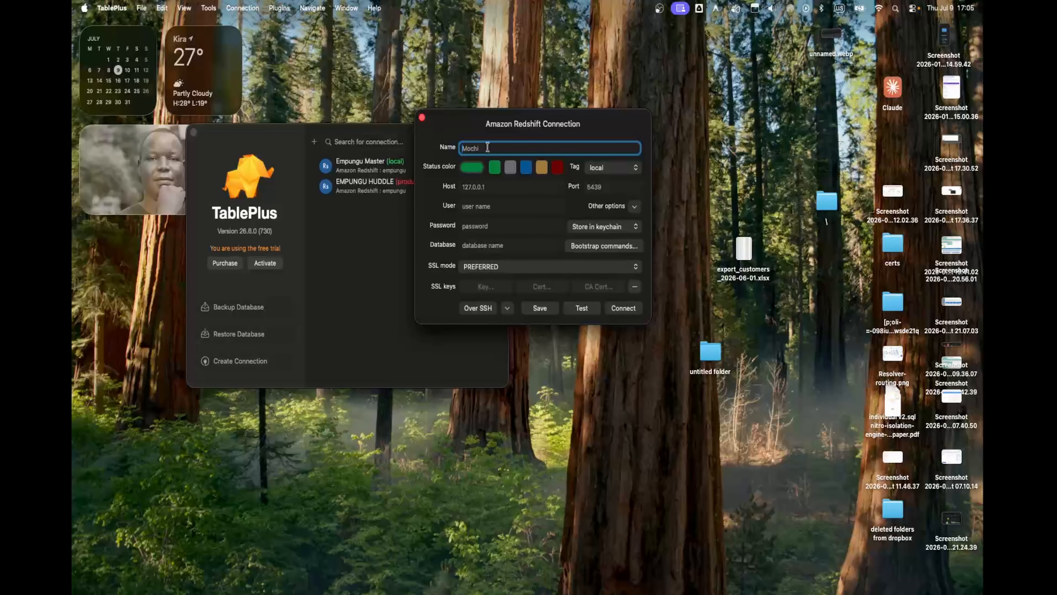
type("dalicode serverless redshift")
left_click(485, 186)
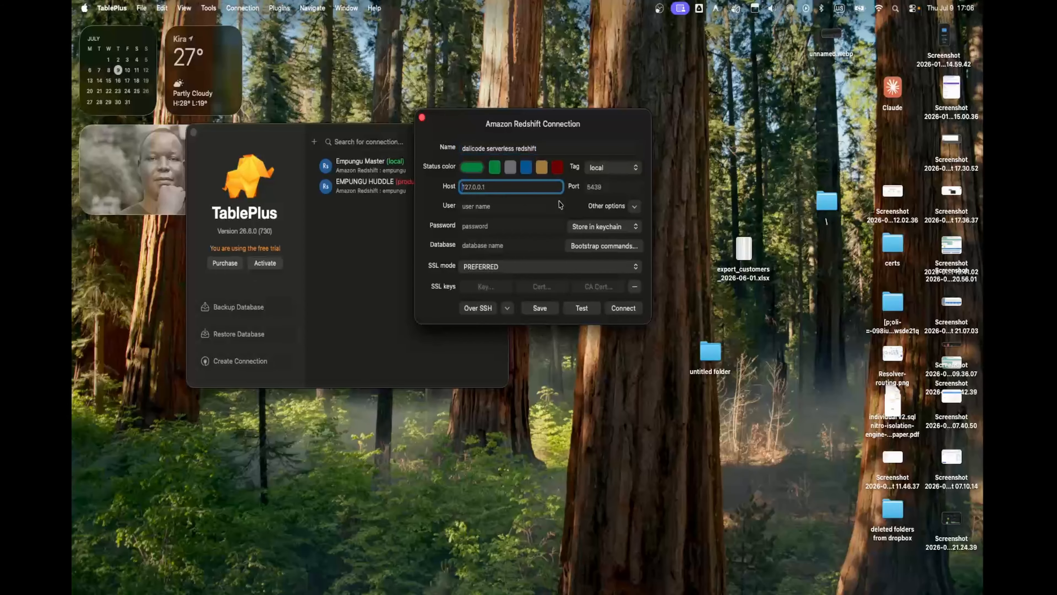
key("ctrl+Right")
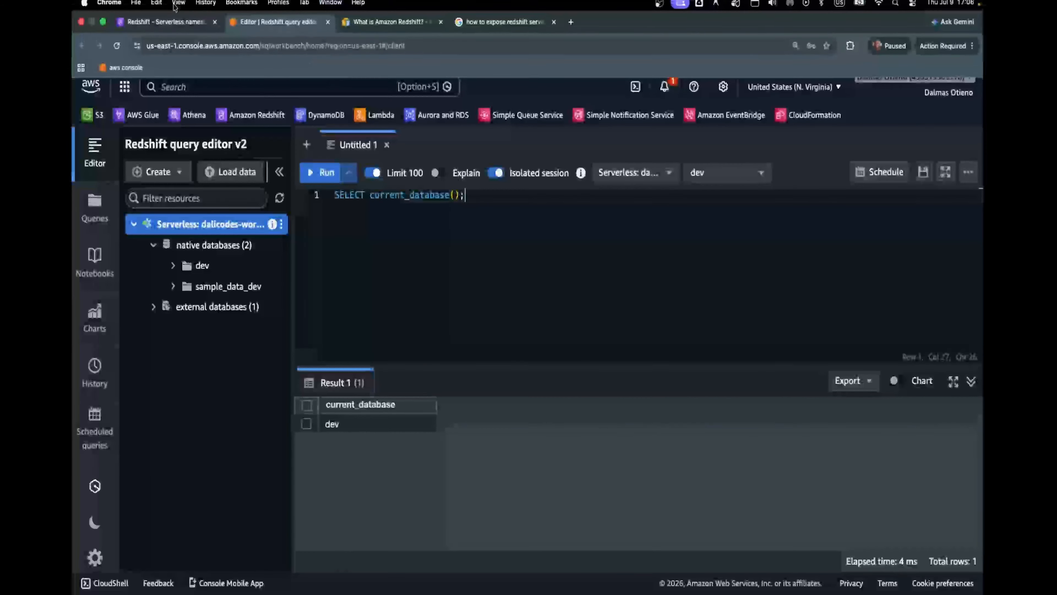
Open dalicodes-workgroup from the namespace page and copy its endpoint host name
left_click(164, 12)
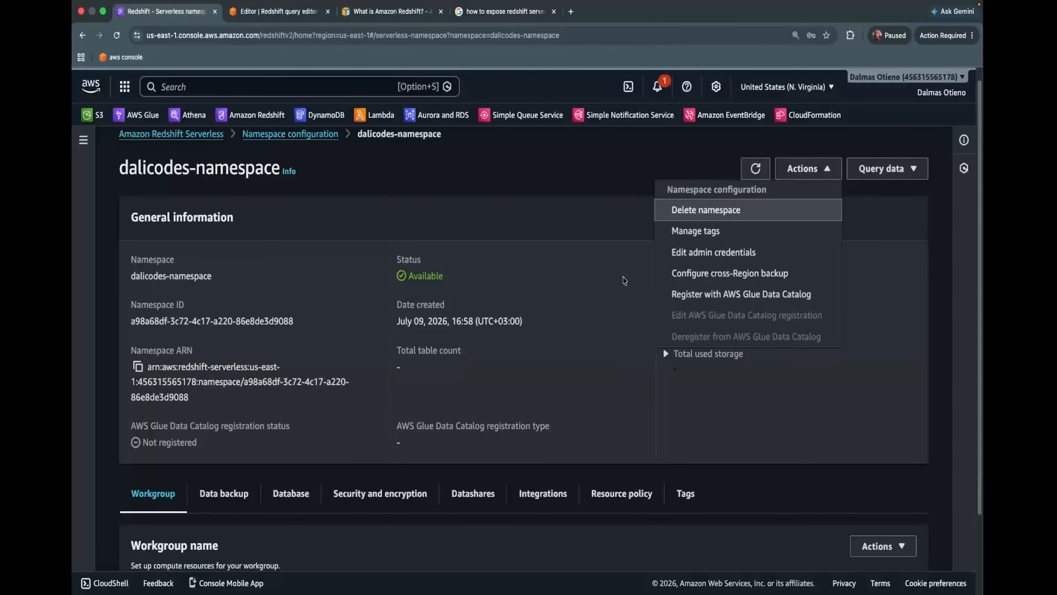
left_click(623, 276)
scroll(625, 337, "down", 2)
scroll(624, 337, "up", 2)
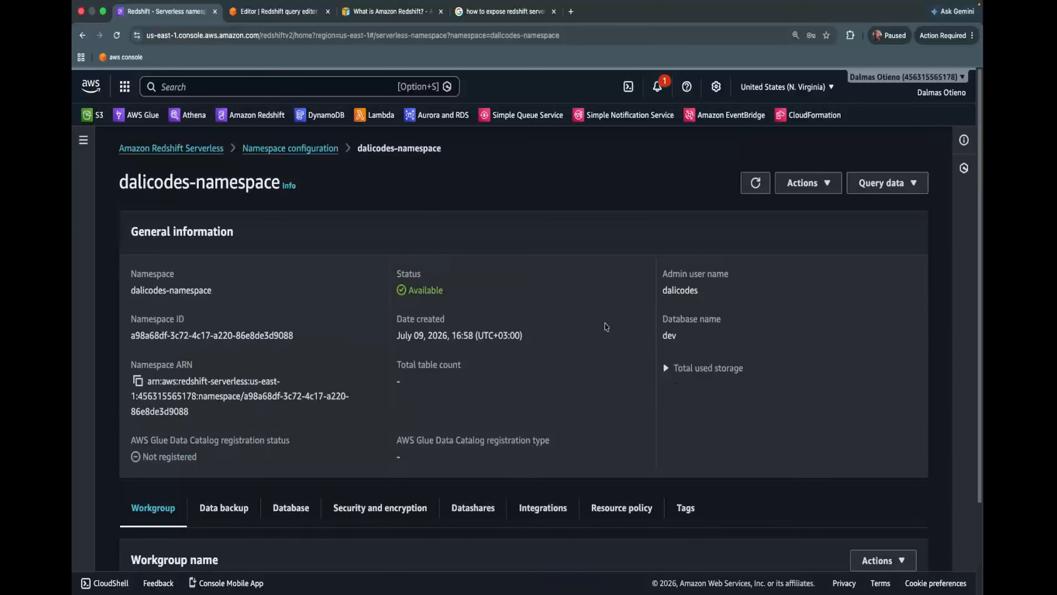
scroll(519, 303, "down", 4)
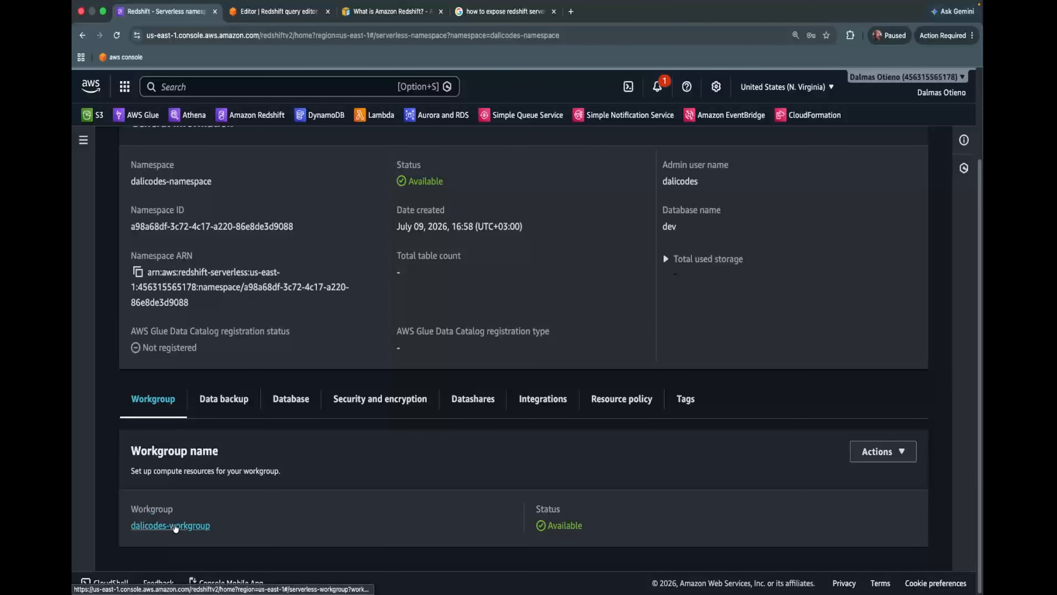
left_click(175, 527)
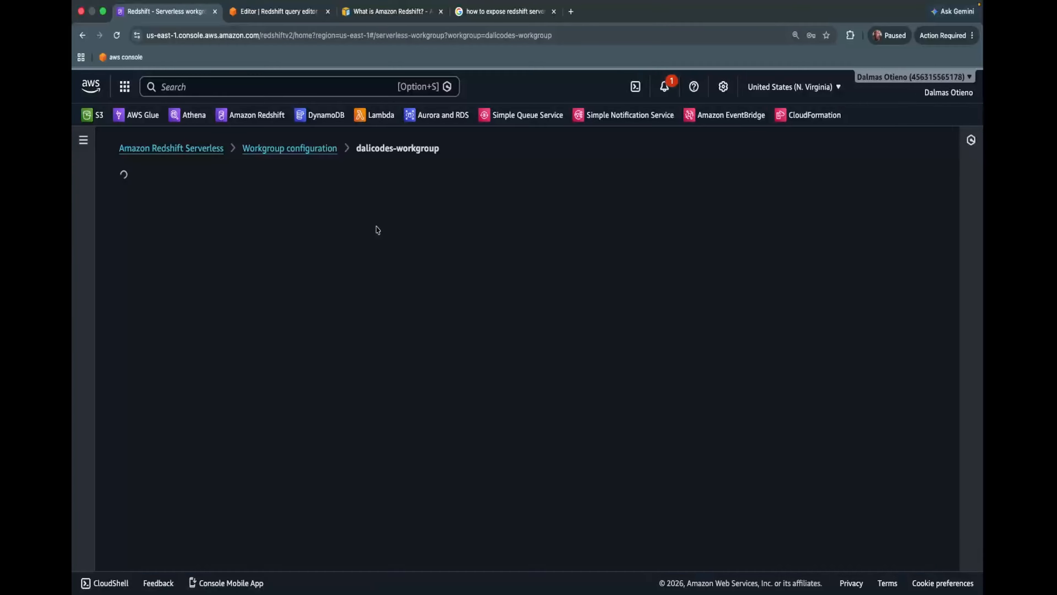
scroll(661, 282, "down", 3)
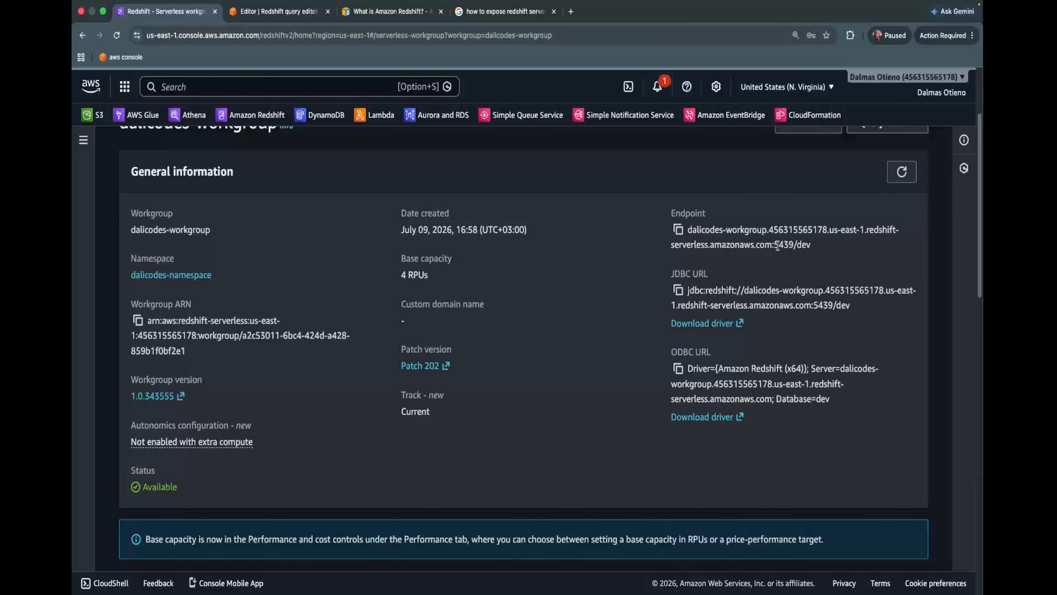
left_click_drag(773, 245, 688, 227)
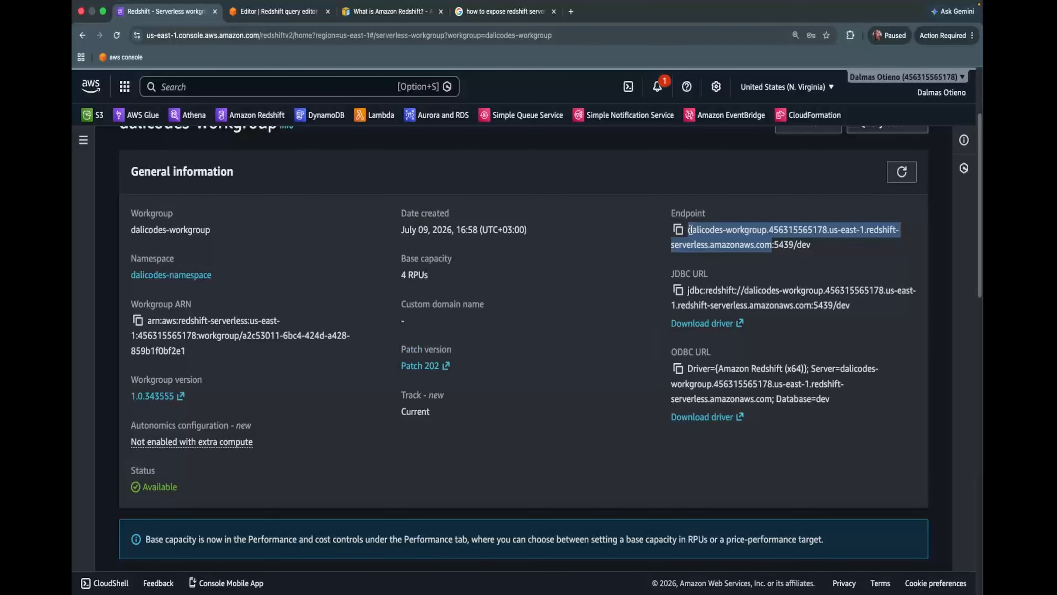
key("ctrl+Left")
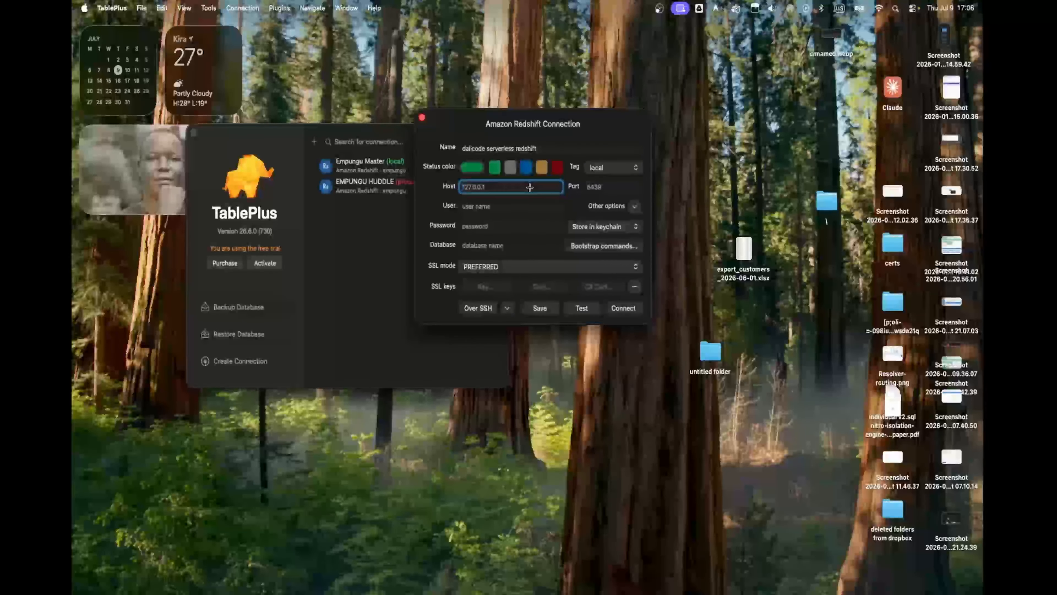
Paste the endpoint as host, set port 5439, and enter the database user and password
right_click(529, 187)
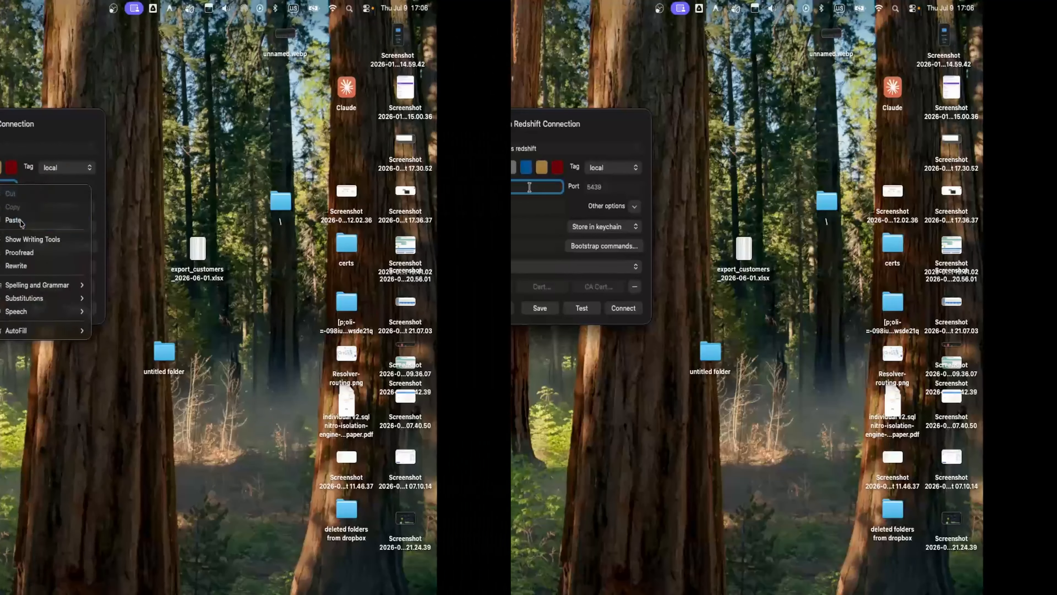
left_click(582, 198)
left_click(595, 187)
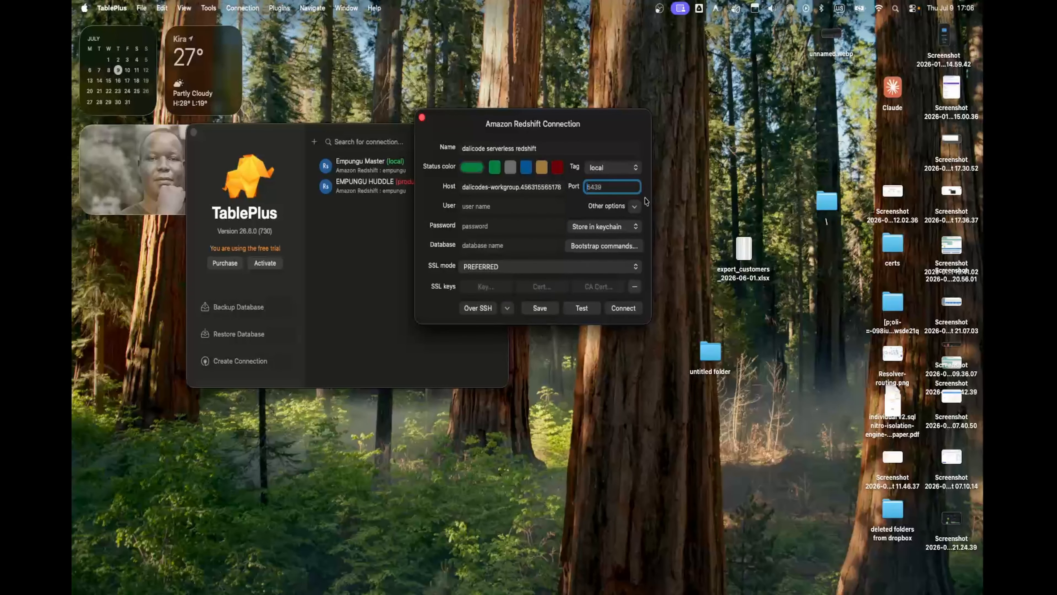
type("5439")
left_click(526, 202)
type("dalicodes")
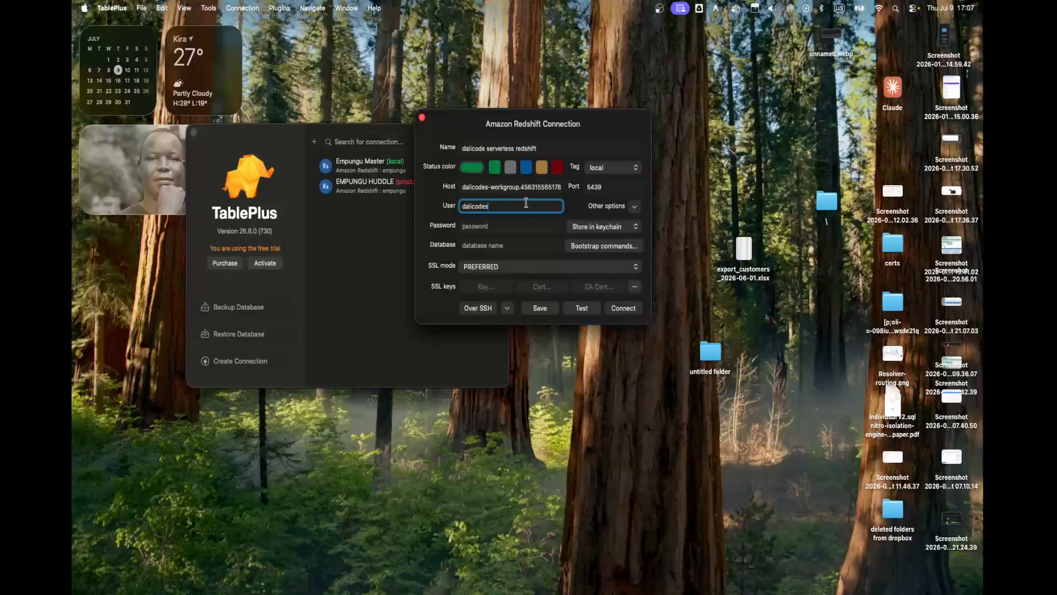
left_click(502, 227)
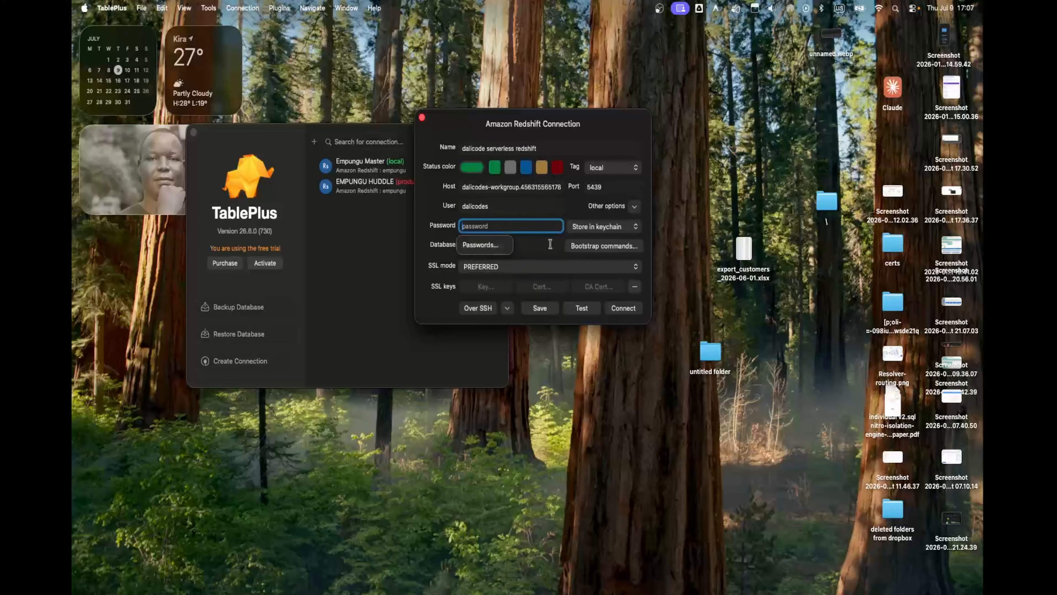
type("D")
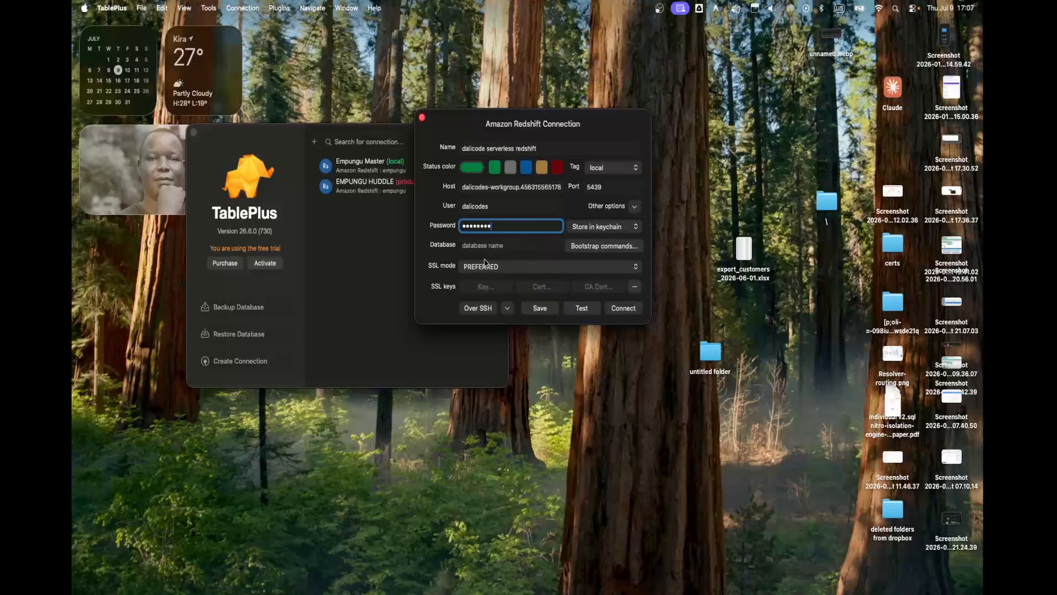
Set the connection's database to dev and SSL mode to DISABLED
left_click(514, 246)
type("d")
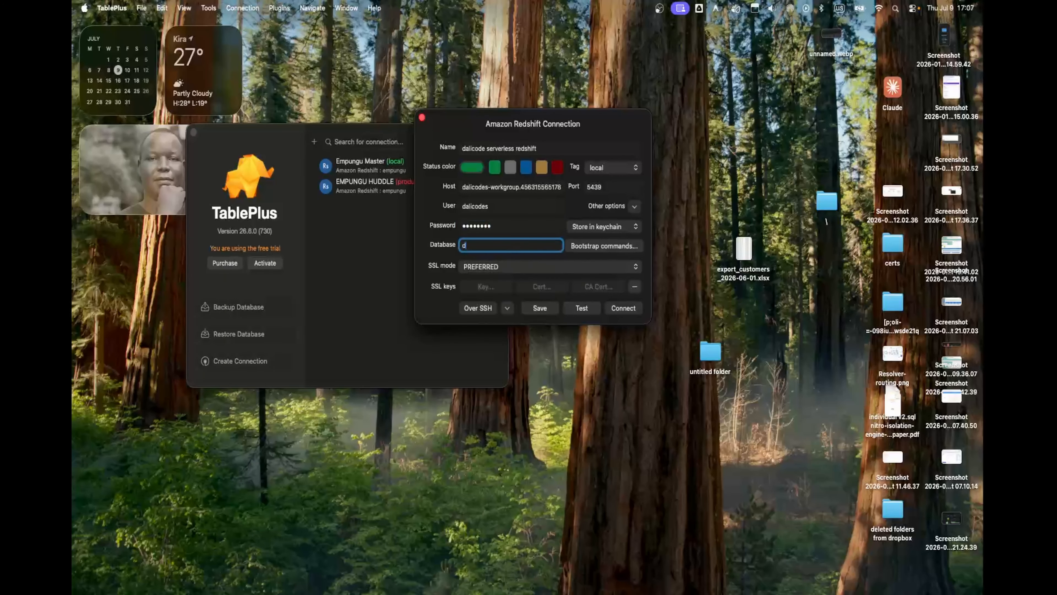
type("ev")
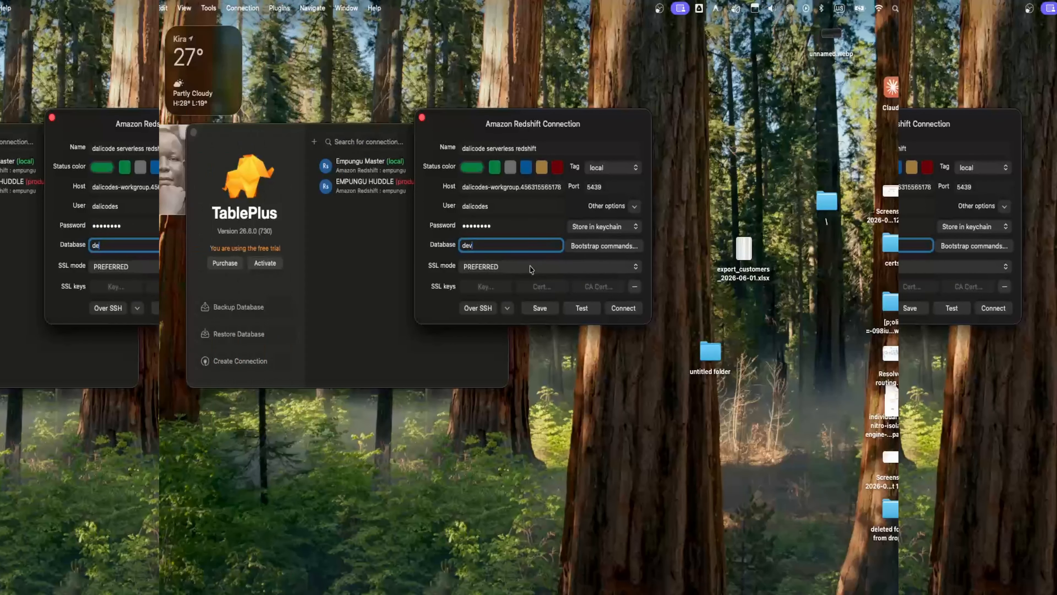
left_click(531, 267)
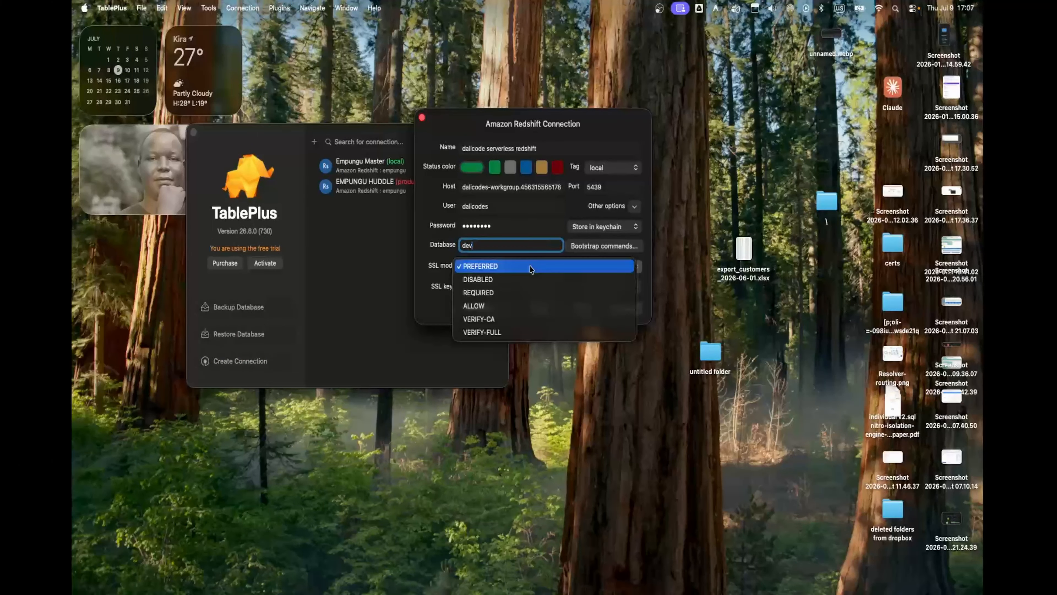
left_click(500, 287)
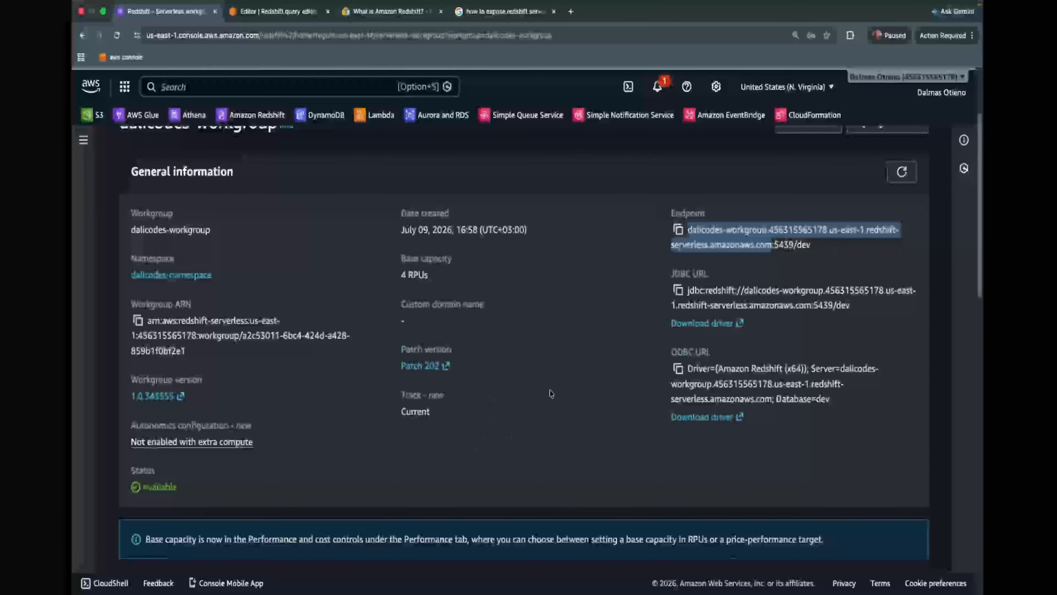
Edit the workgroup's network and security settings and set SSL to Disable
scroll(557, 388, "down", 10)
scroll(557, 388, "down", 7)
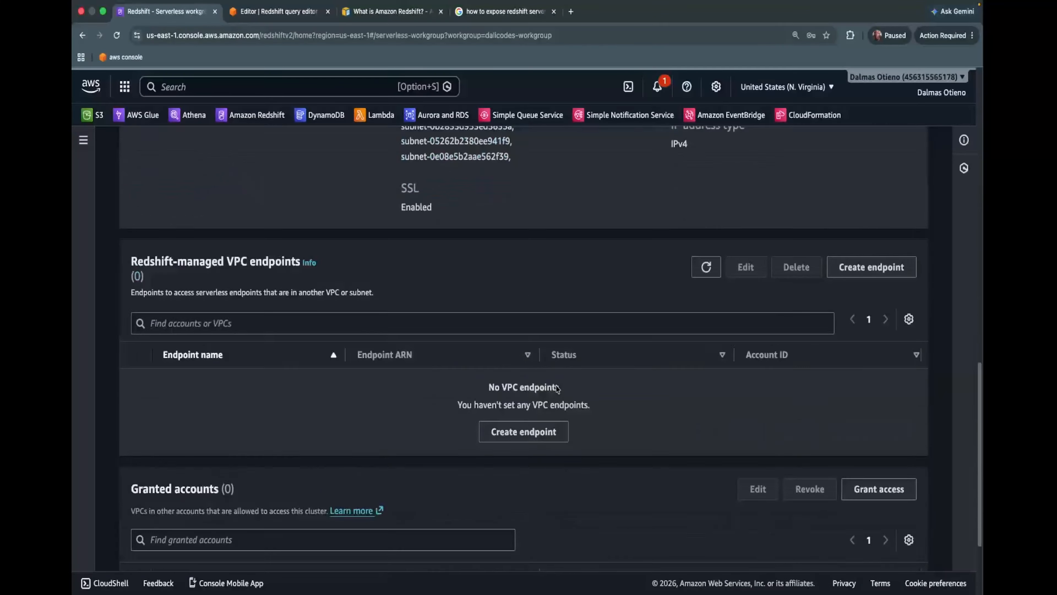
scroll(557, 388, "up", 9)
scroll(557, 388, "up", 10)
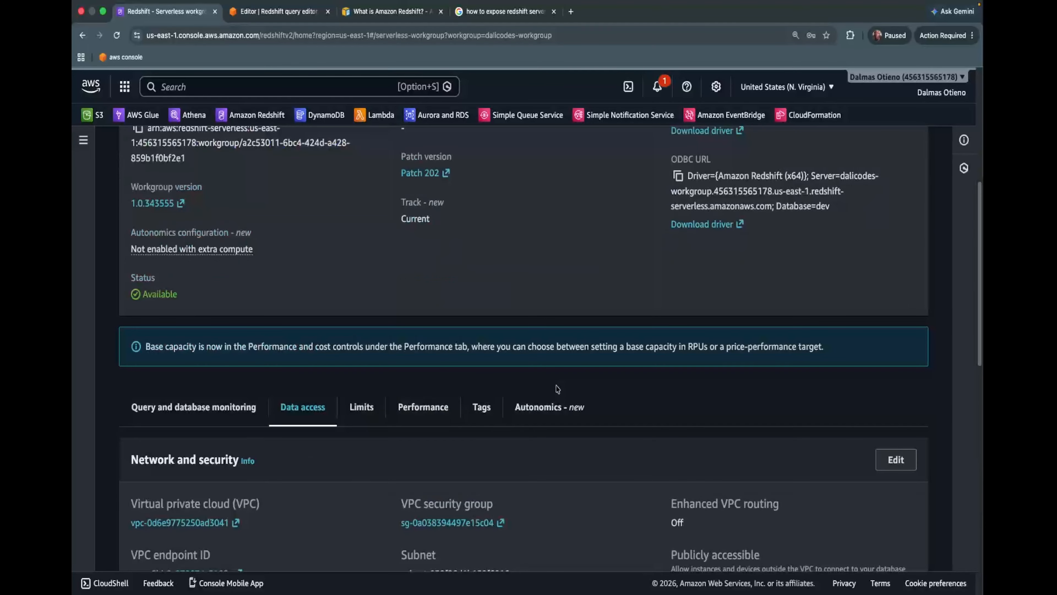
scroll(557, 388, "down", 10)
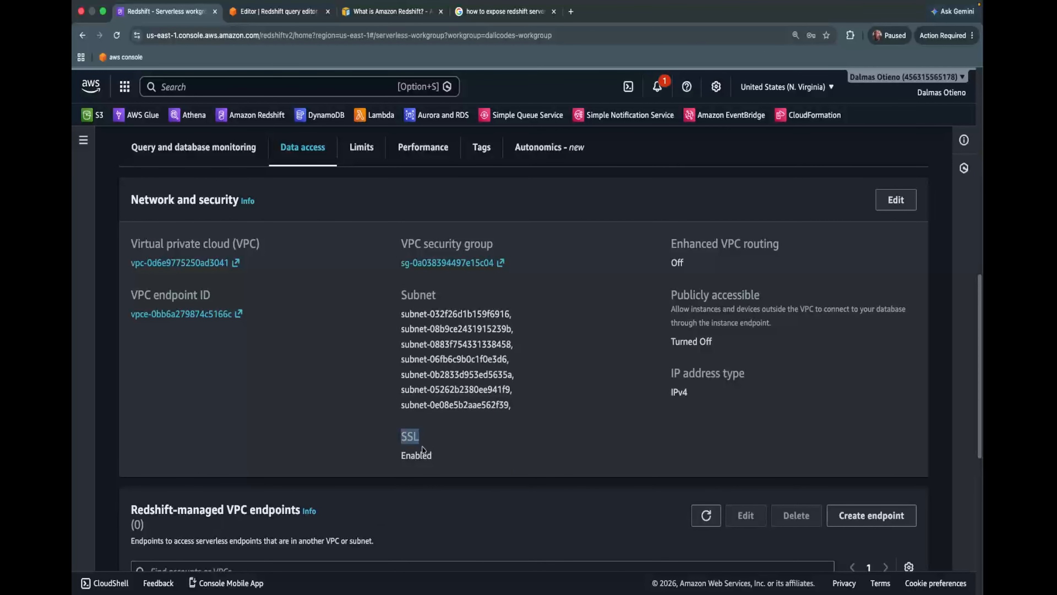
left_click(896, 200)
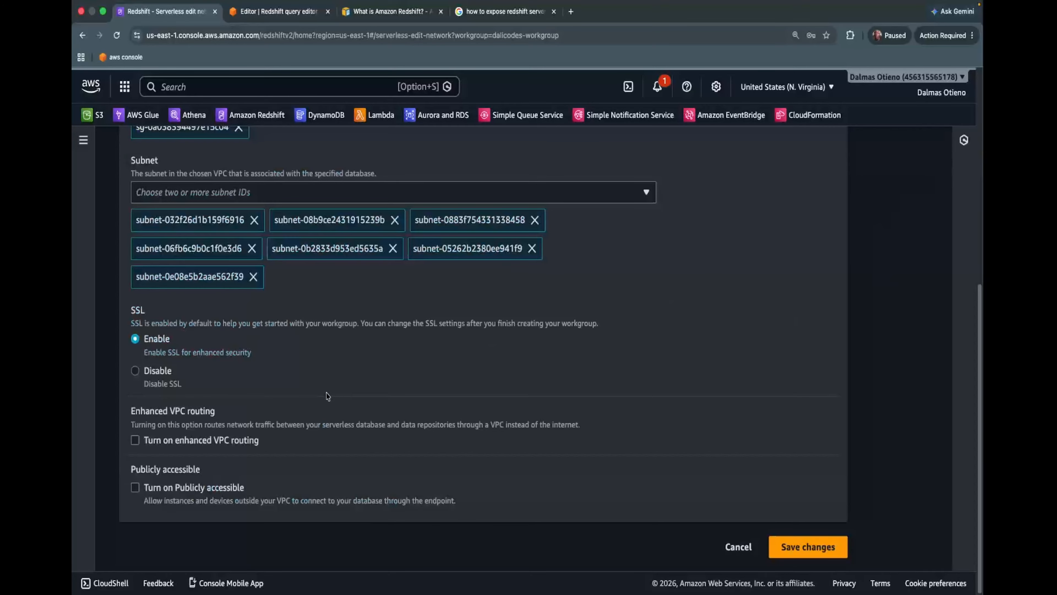
left_click(135, 371)
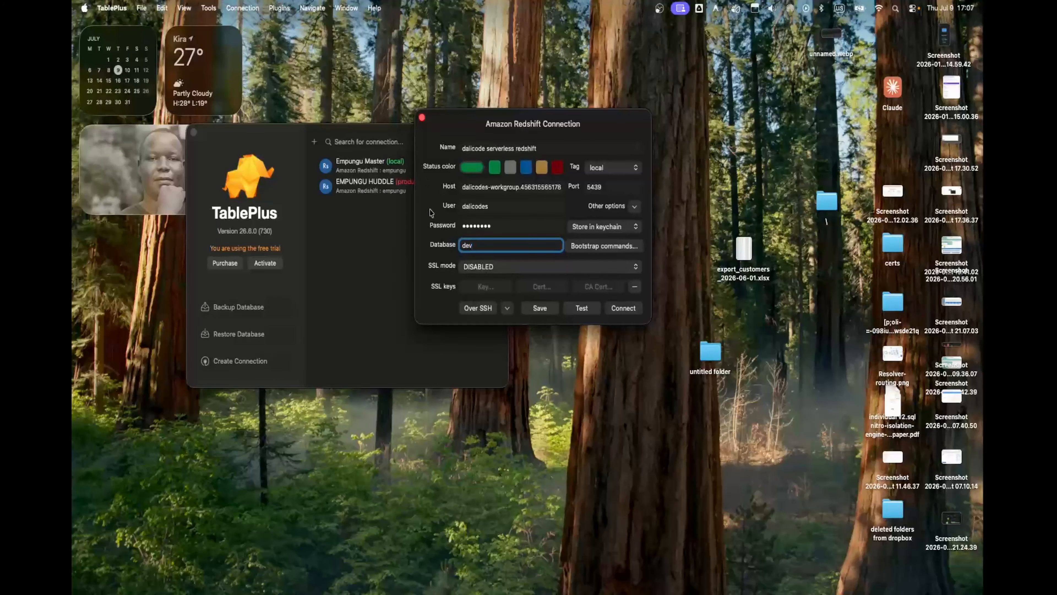
key("ctrl+Right")
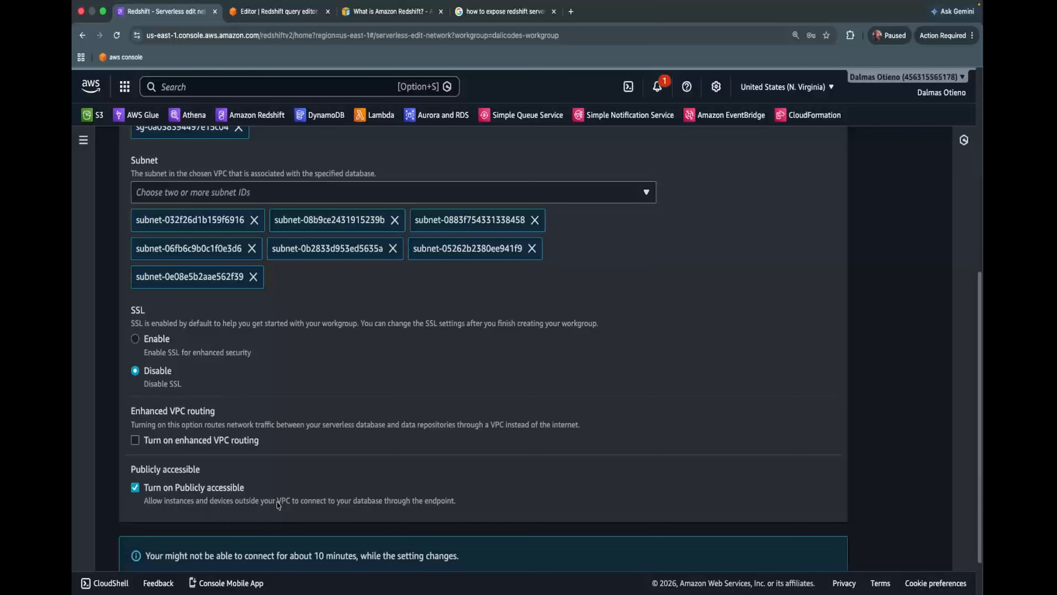
Attempt to save the network changes and dismiss the resulting ValidationException error
scroll(312, 473, "down", 2)
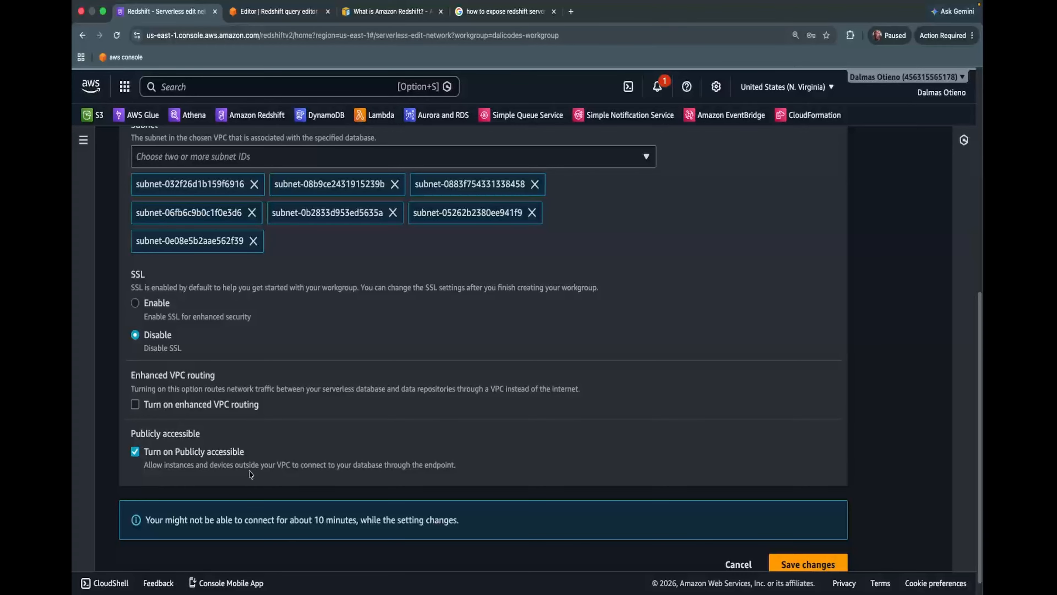
scroll(294, 467, "down", 1)
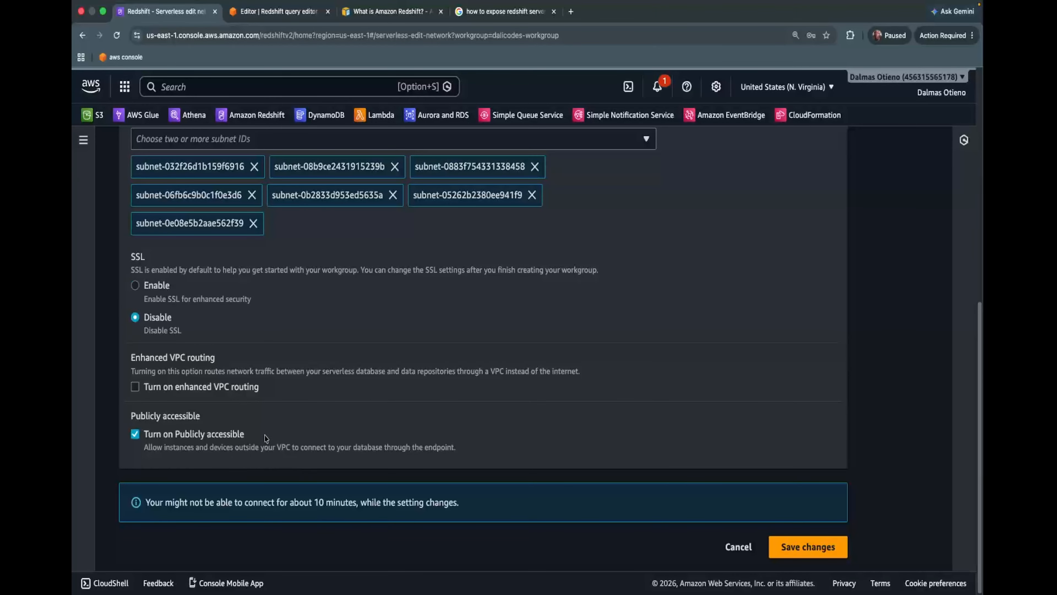
left_click(802, 547)
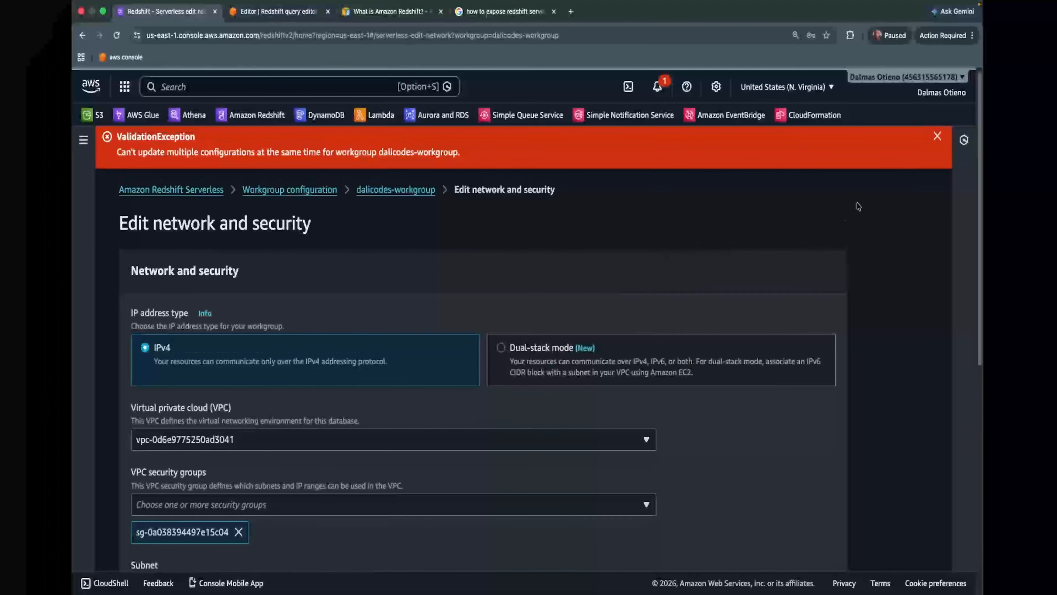
left_click(937, 142)
Tick Turn on Publicly accessible for the workgroup
scroll(674, 320, "down", 8)
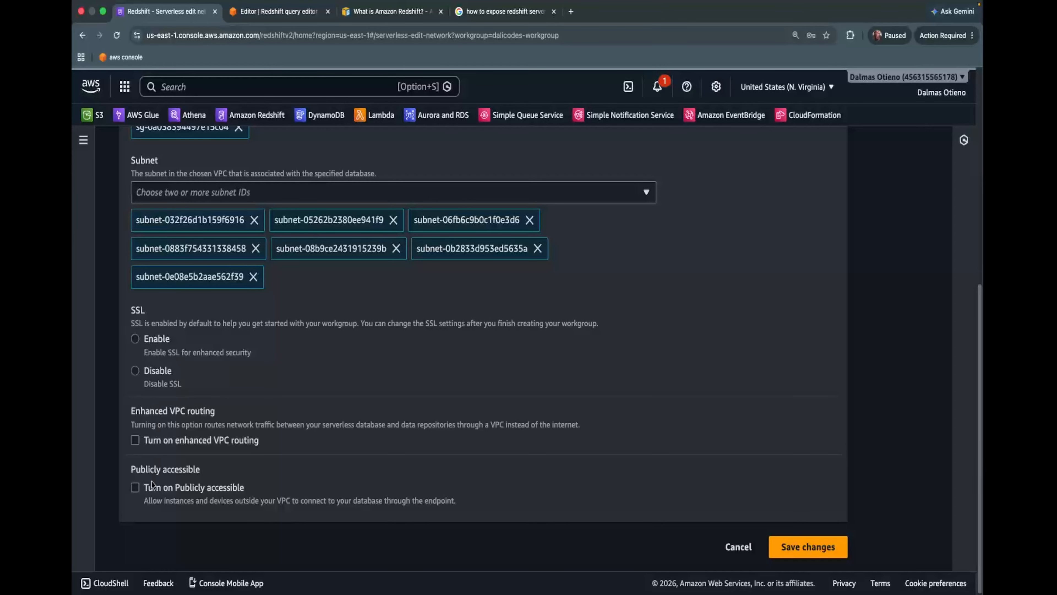
left_click(143, 487)
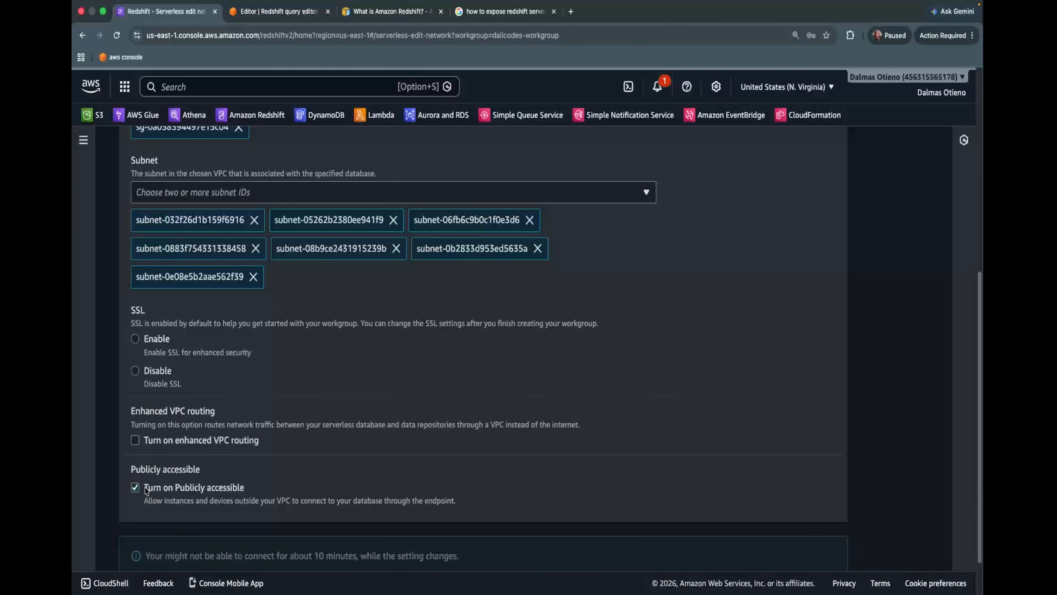
scroll(749, 539, "down", 2)
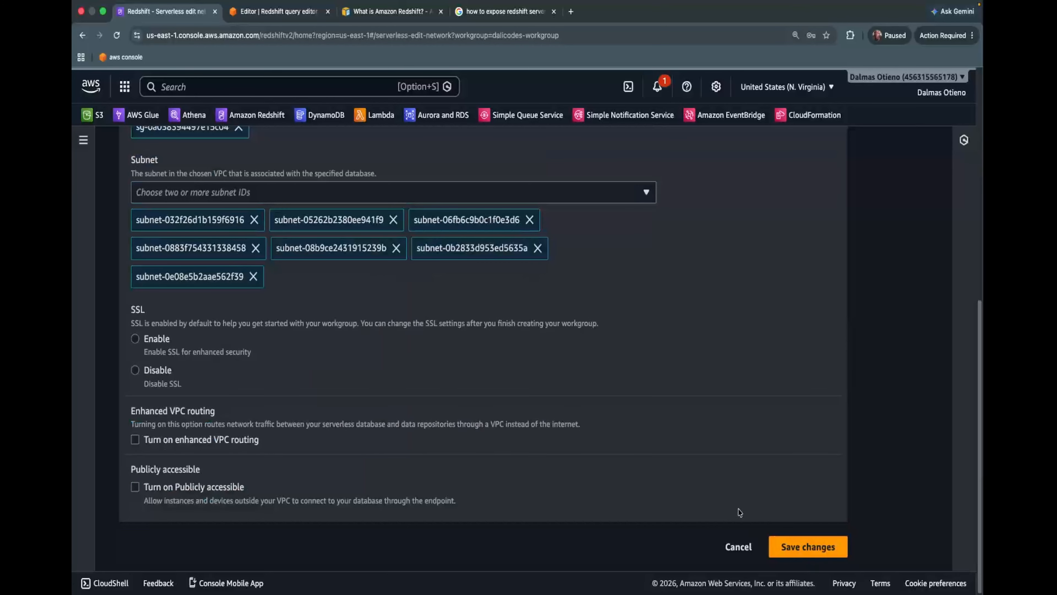
scroll(703, 274, "up", 10)
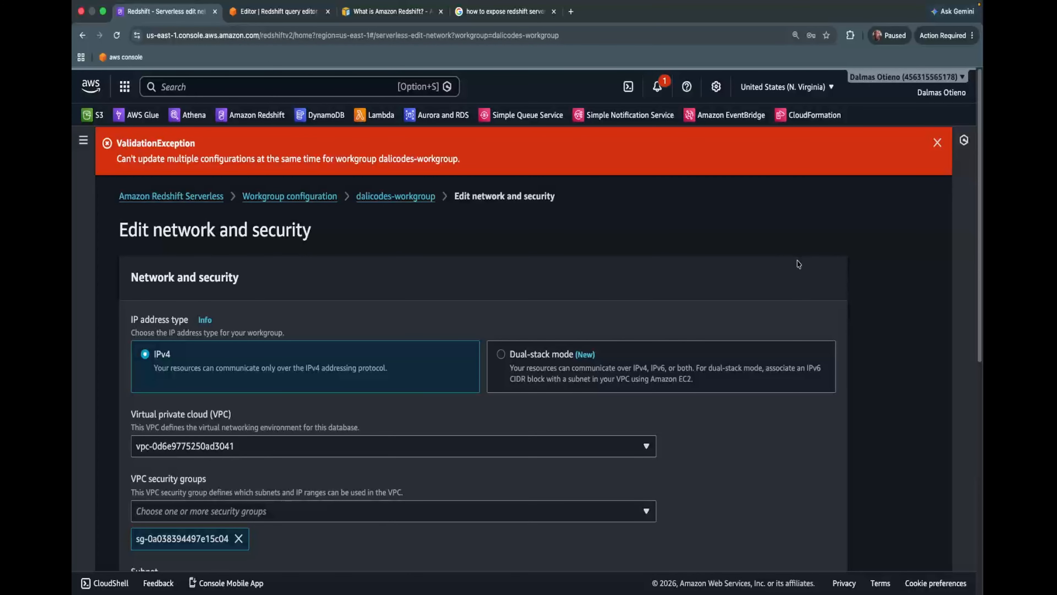
Dismiss the error, reload the edit page, and save with public access turned on
left_click(936, 143)
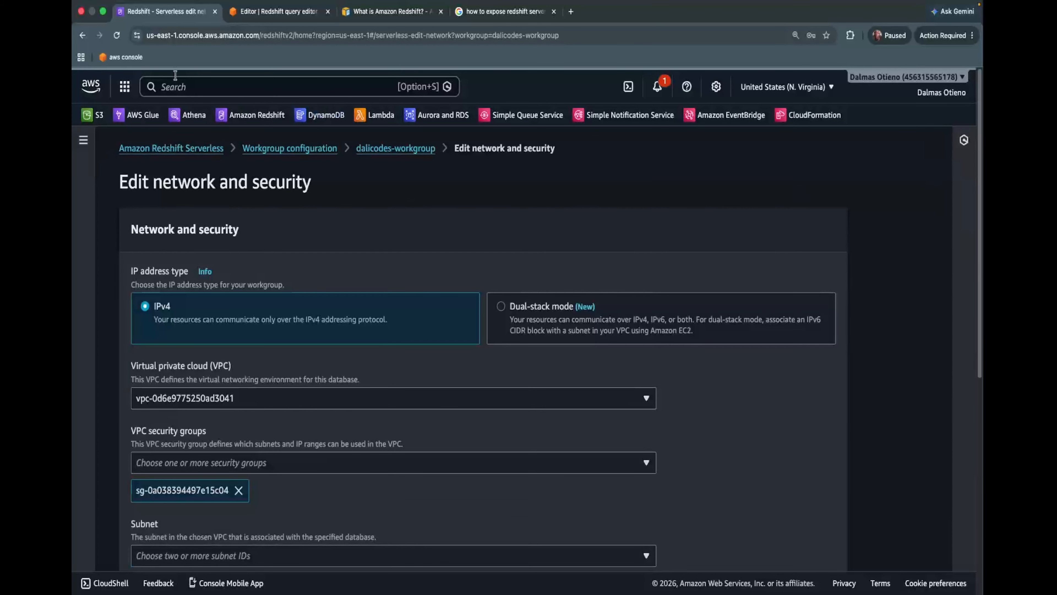
left_click(116, 35)
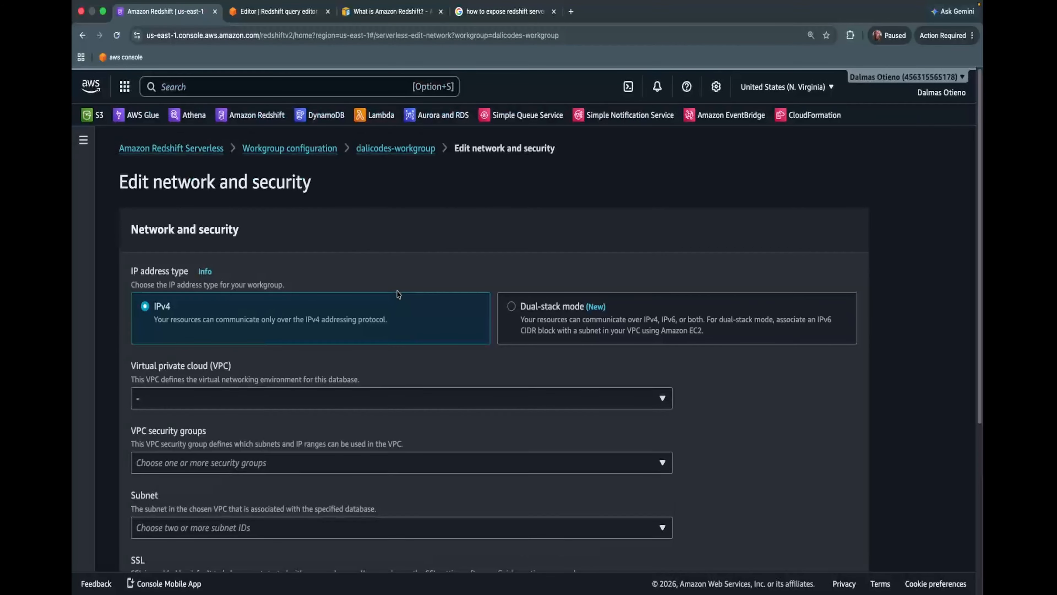
scroll(398, 293, "down", 10)
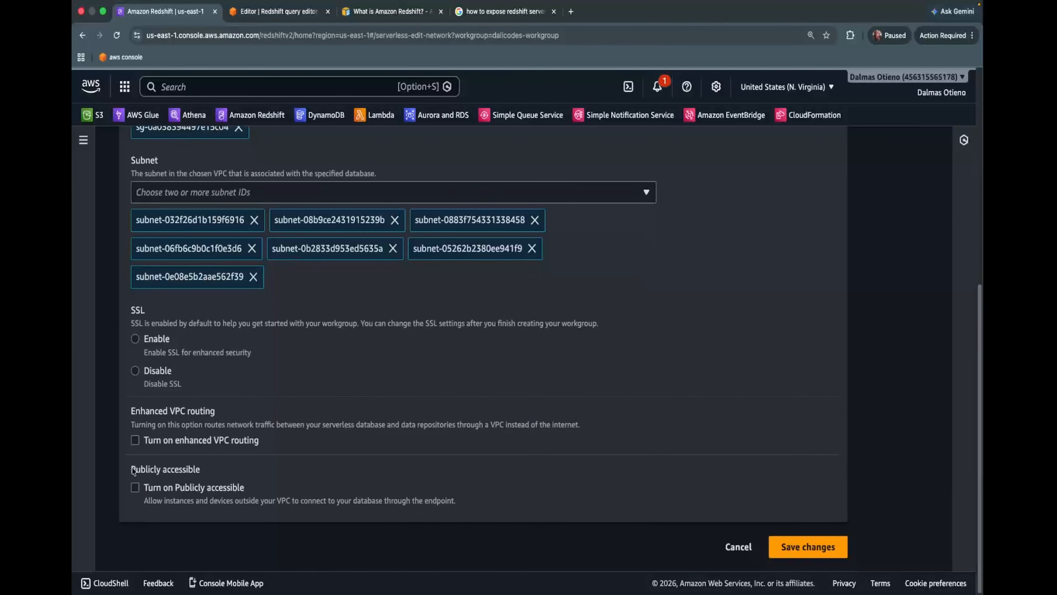
left_click(135, 487)
scroll(444, 474, "down", 1)
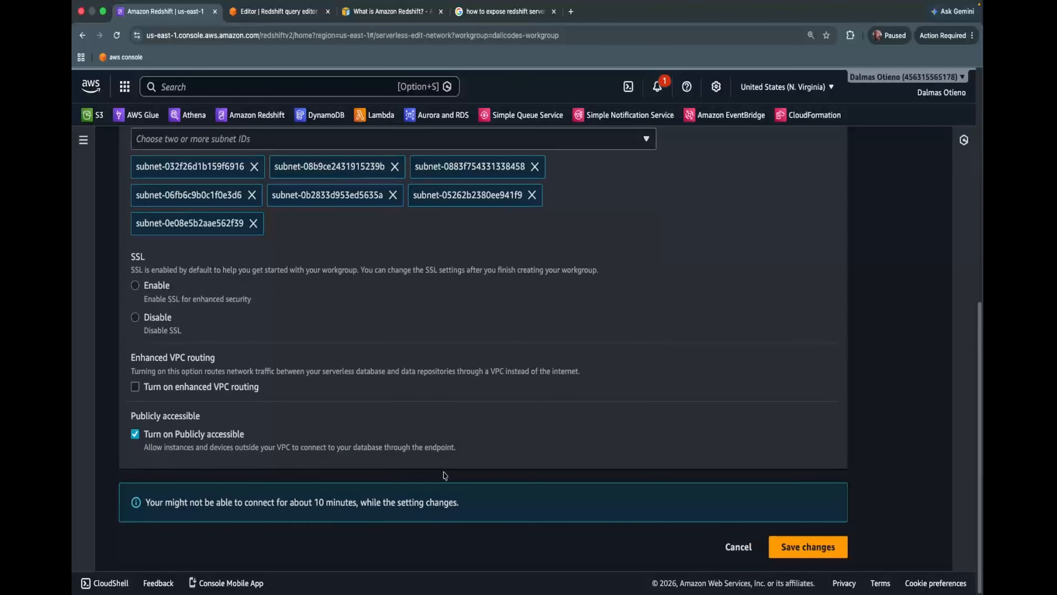
left_click(807, 547)
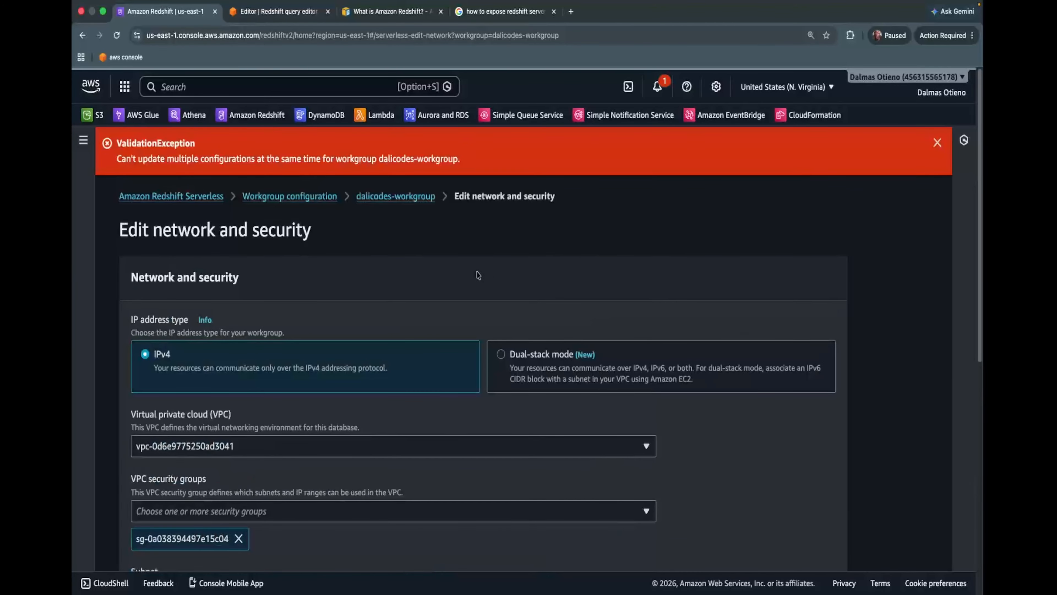
Turn public accessibility back on and save it with SSL left enabled
scroll(531, 302, "down", 9)
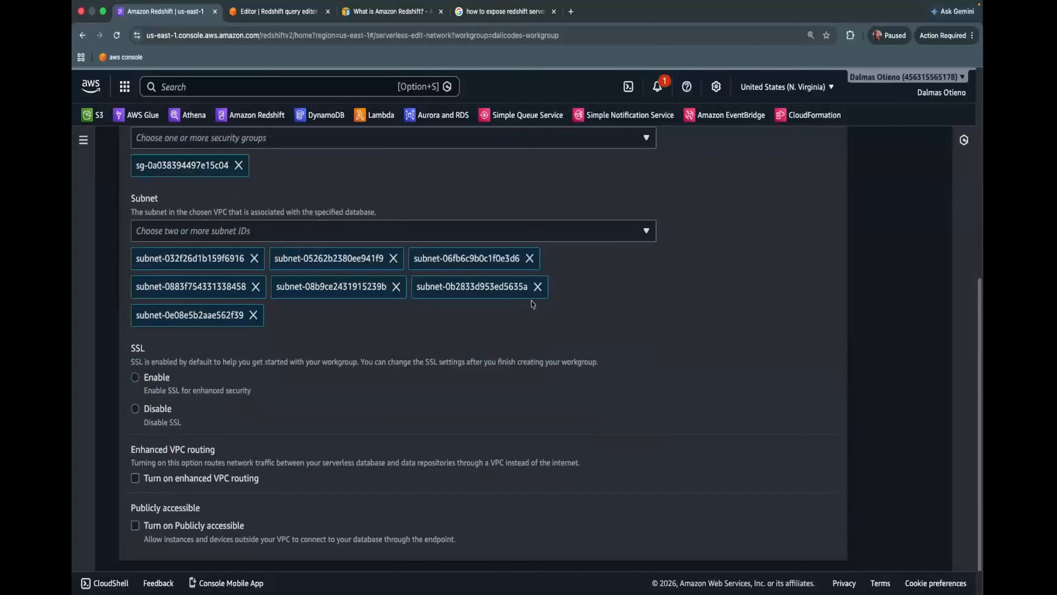
scroll(533, 304, "up", 1)
scroll(532, 304, "down", 2)
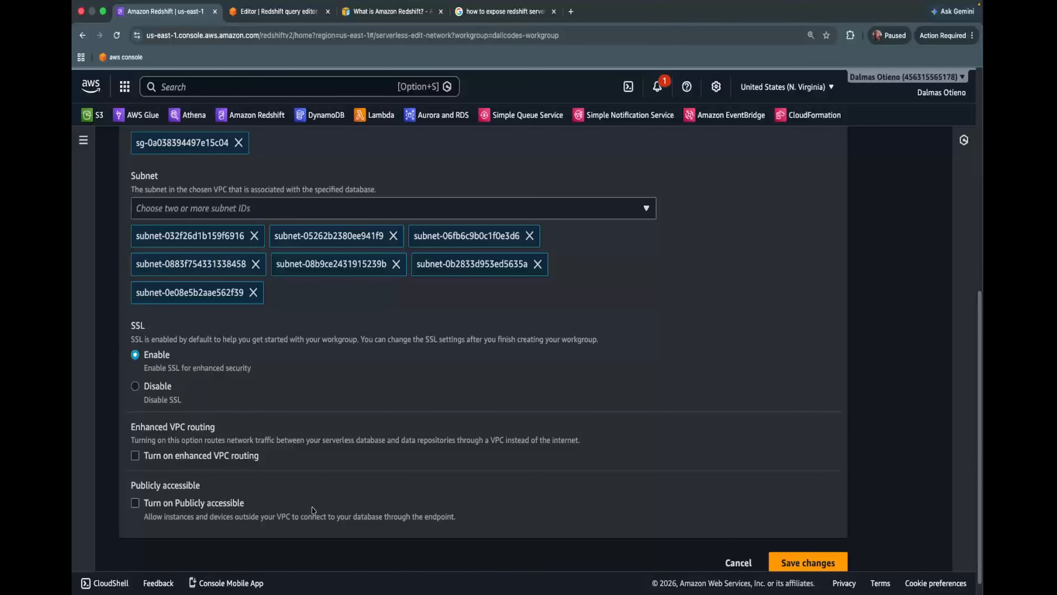
left_click(178, 508)
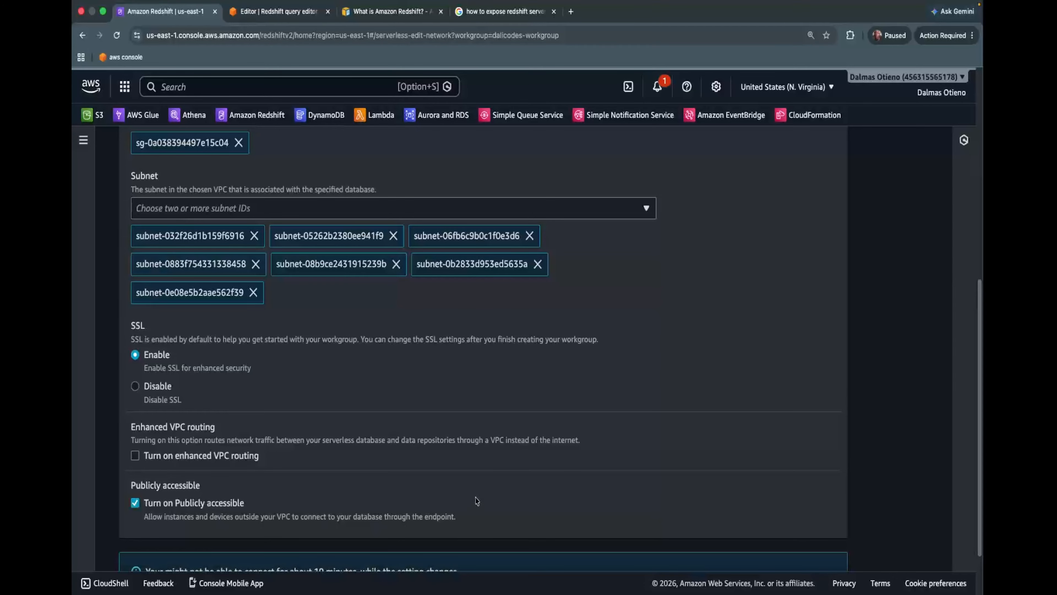
scroll(477, 501, "down", 2)
left_click(775, 547)
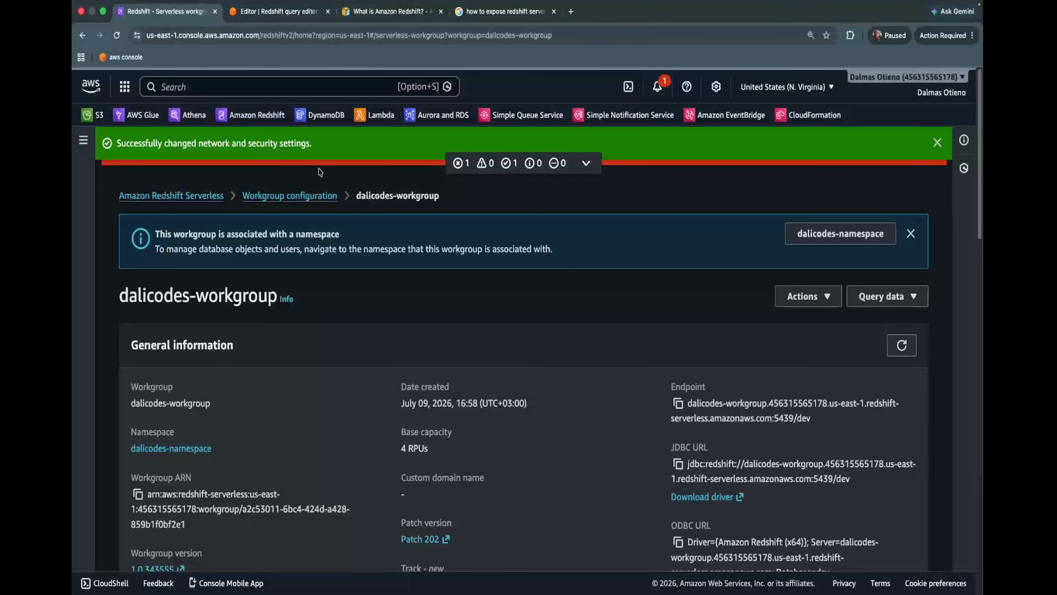
Reload the workgroup page, set SSL to Disable in network settings, and save
left_click(118, 36)
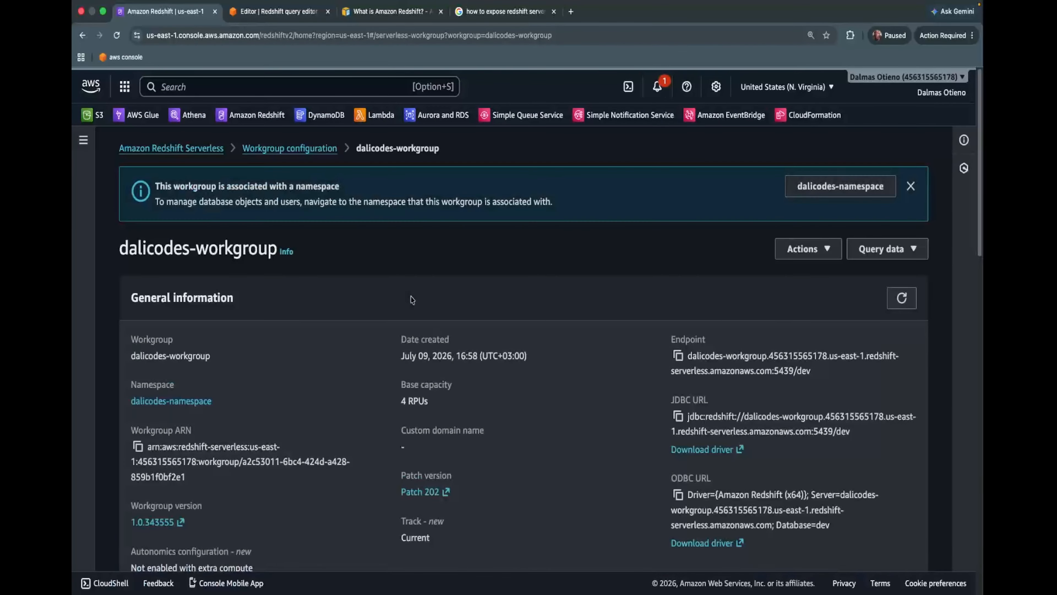
scroll(411, 297, "down", 15)
scroll(411, 296, "down", 4)
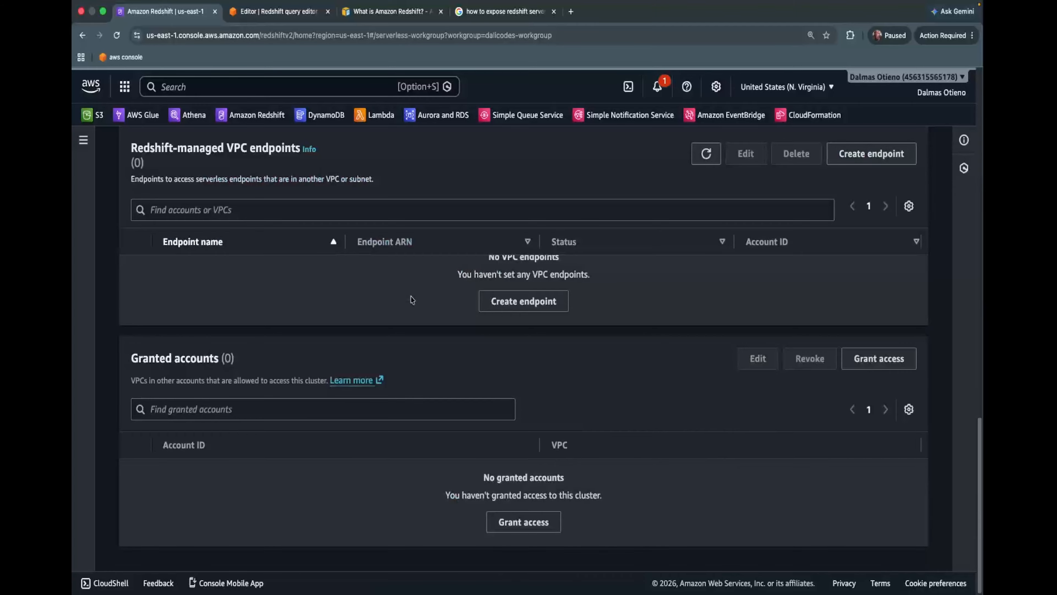
scroll(411, 299, "up", 12)
scroll(412, 299, "down", 3)
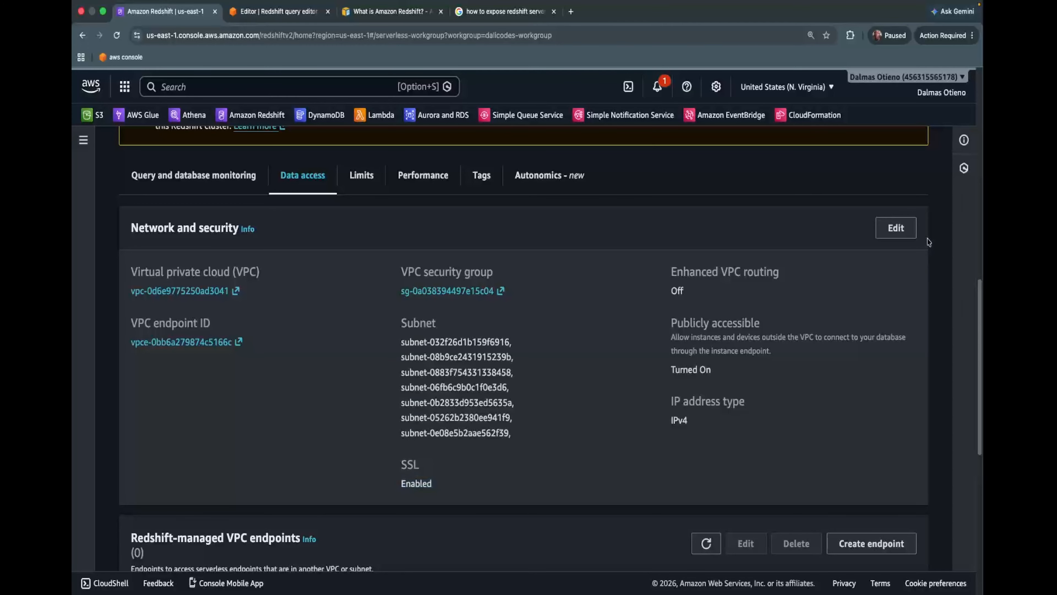
left_click(896, 228)
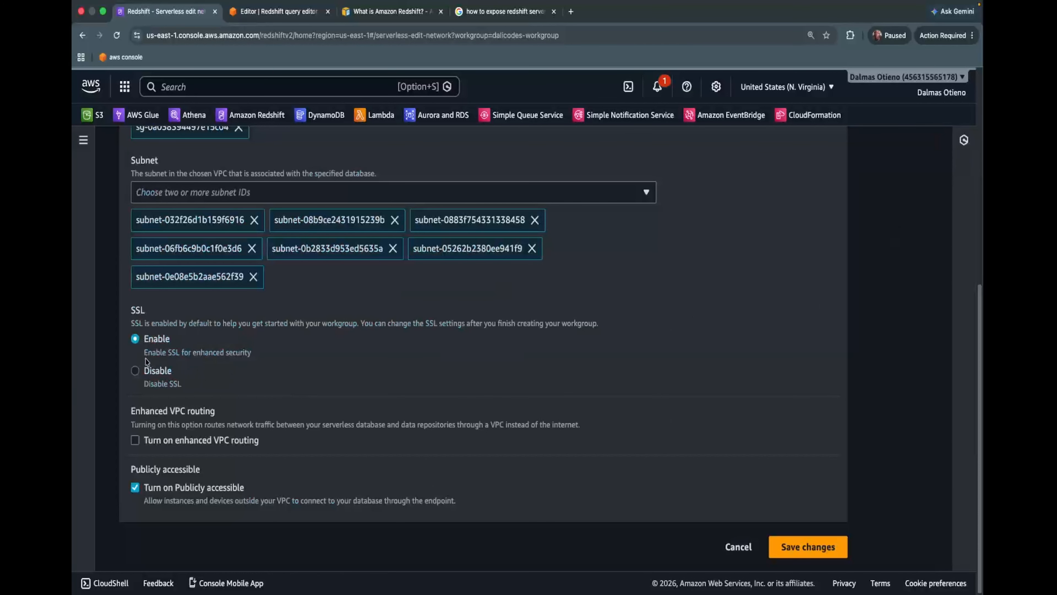
left_click(138, 370)
left_click(815, 546)
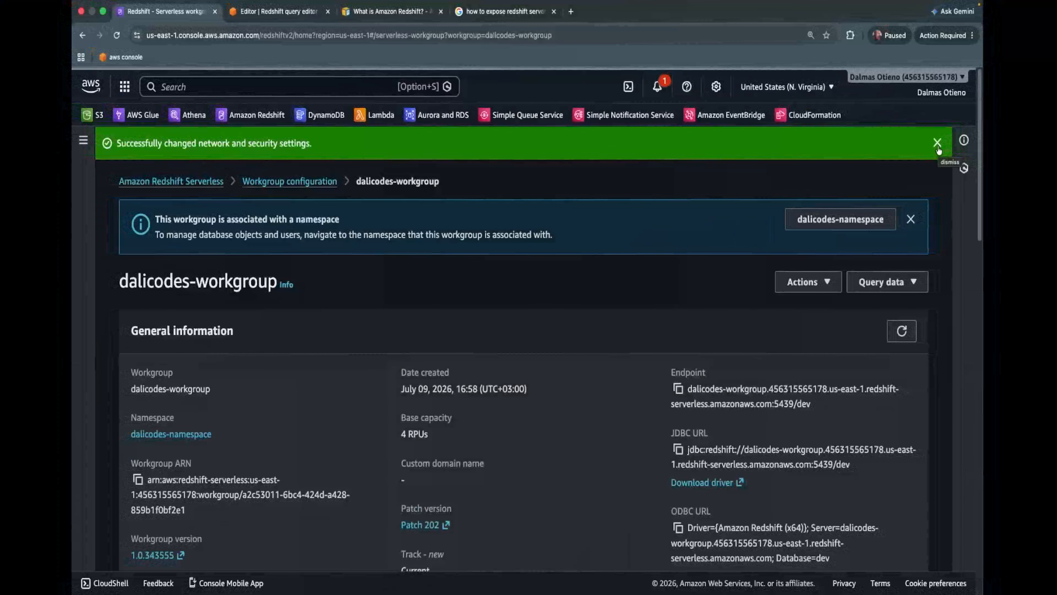
left_click(938, 144)
Verify the workgroup shows SSL Disabled and Publicly accessible Turned On
scroll(616, 283, "down", 10)
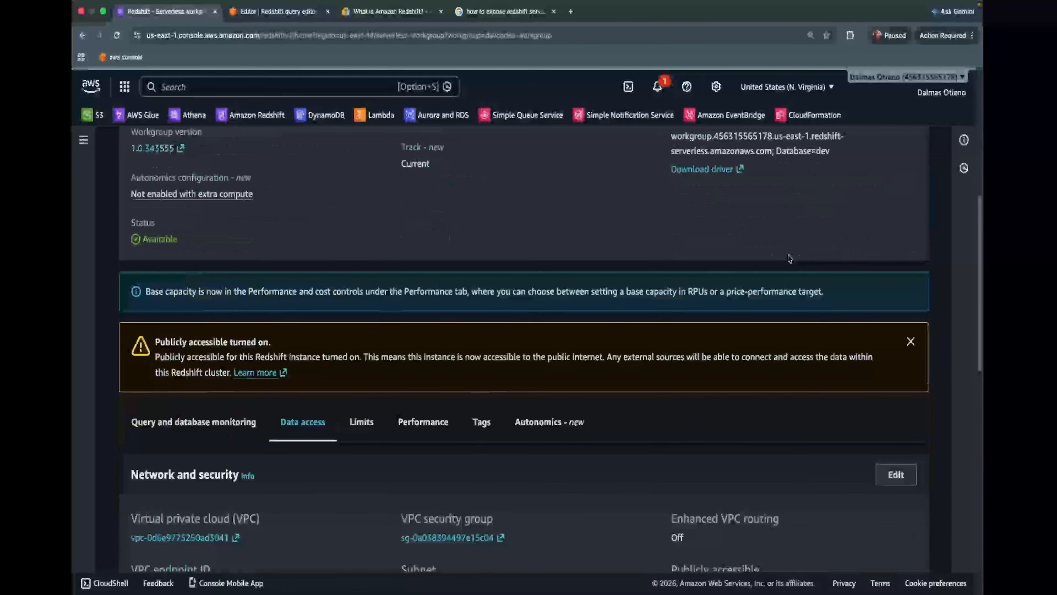
scroll(442, 305, "up", 3)
scroll(441, 304, "down", 9)
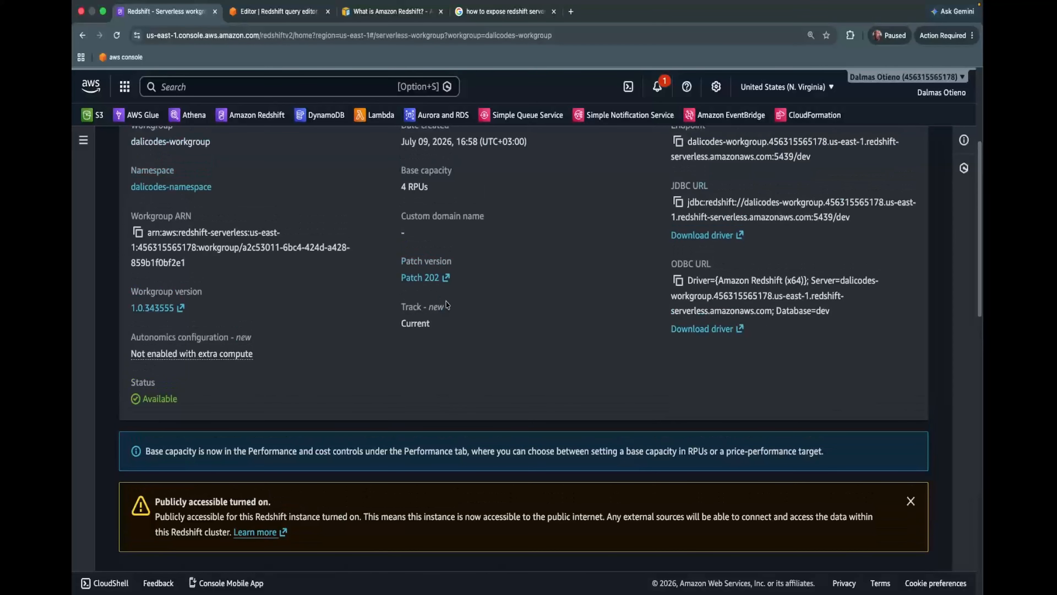
scroll(482, 308, "down", 2)
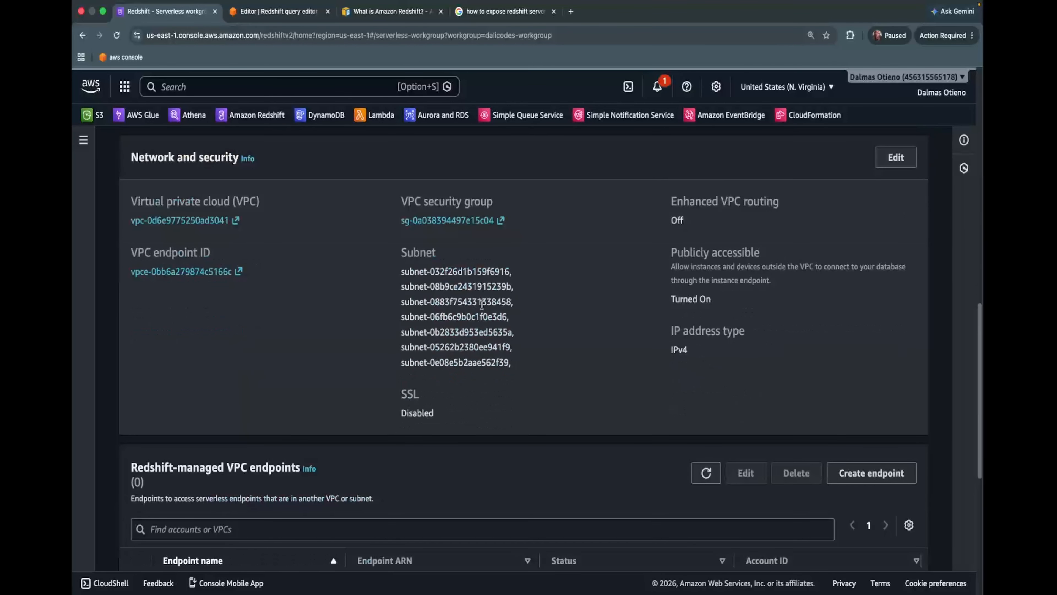
double_click(405, 411)
triple_click(695, 299)
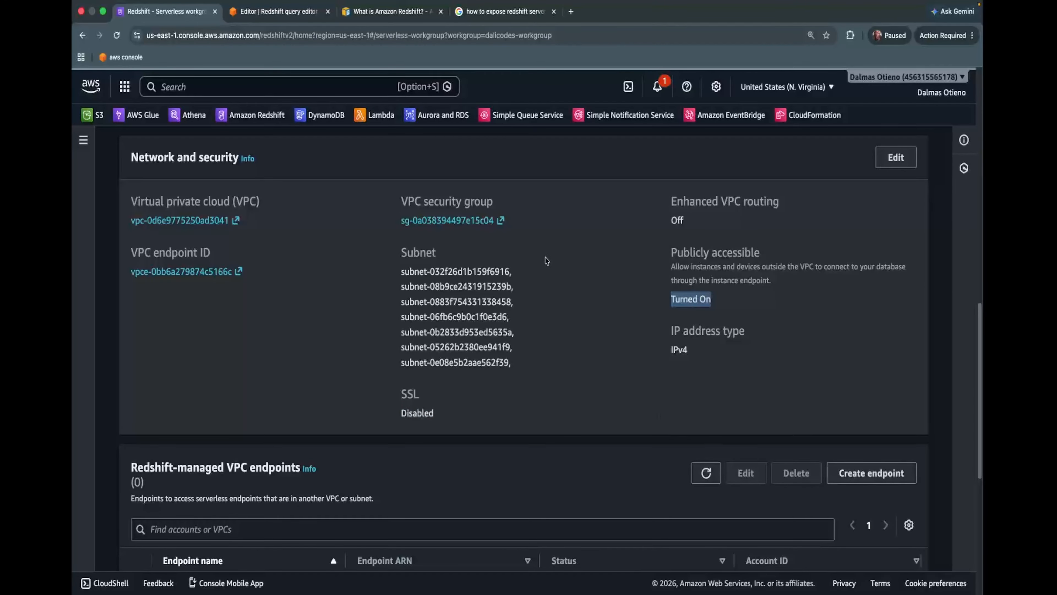
key("ctrl+Left")
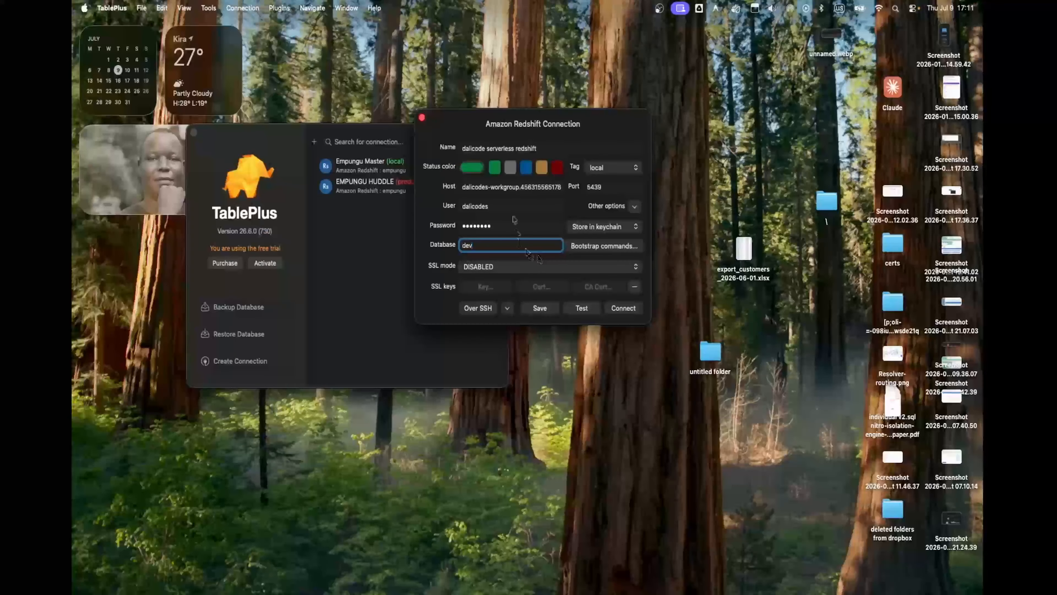
Check host, port 5439 and user, then test the connection, which fails password authentication
double_click(473, 188)
left_click(613, 189)
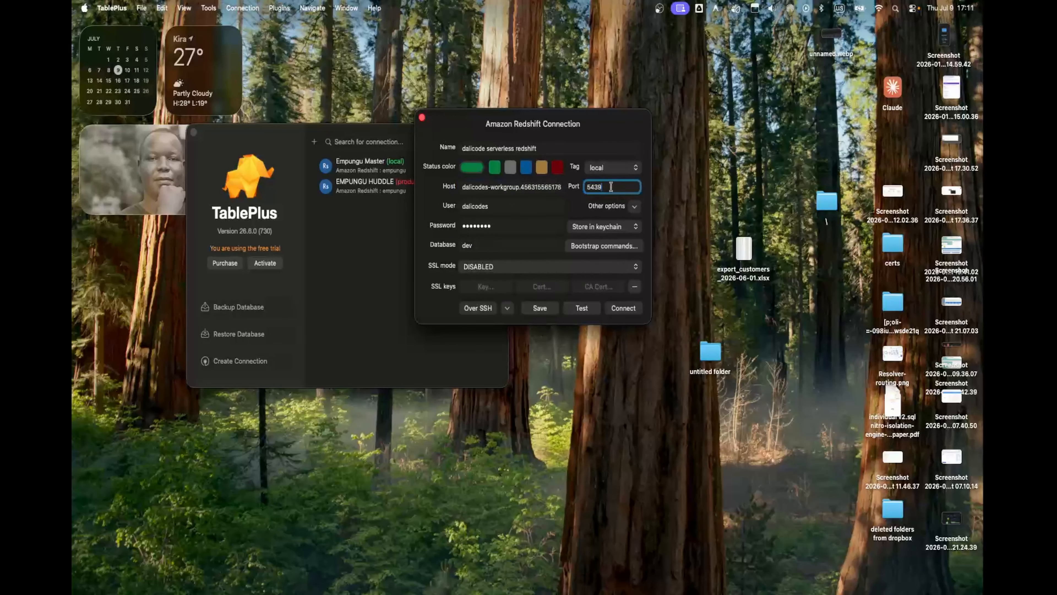
double_click(499, 211)
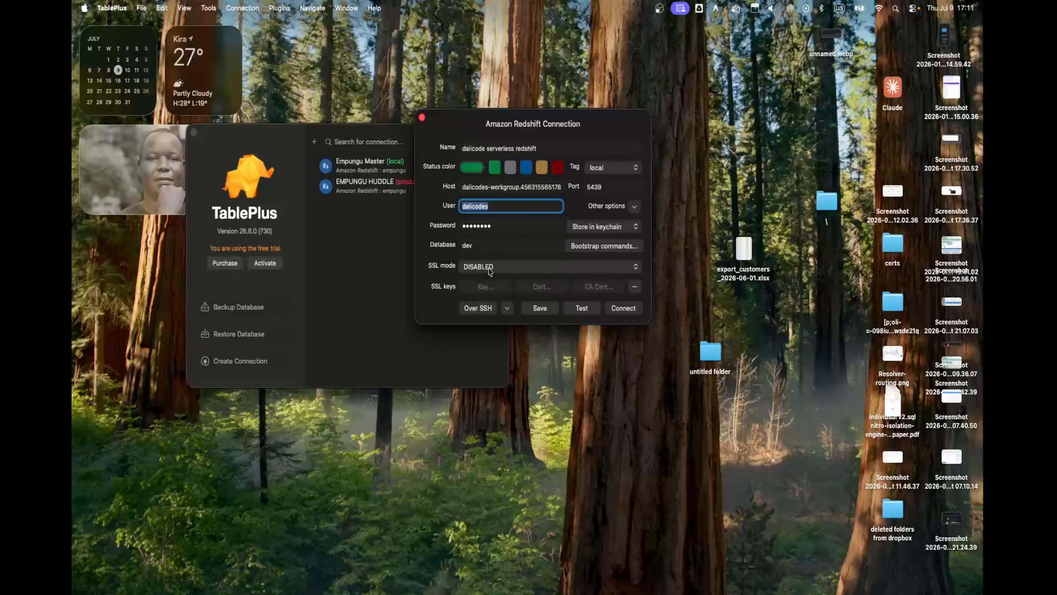
left_click(584, 312)
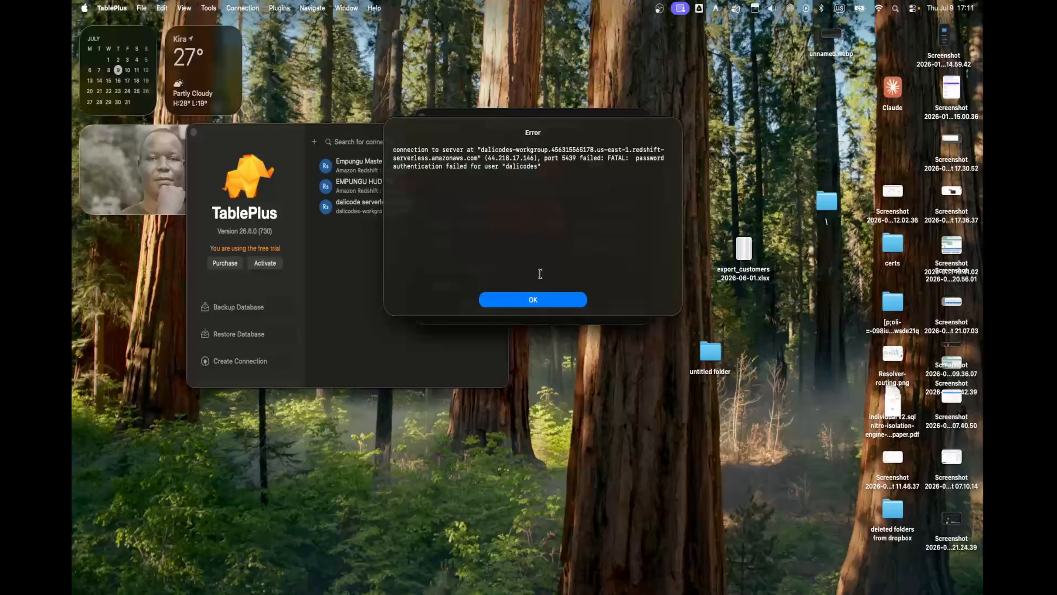
Replace the stored password, test it, and connect to the dalicode serverless redshift dev database
left_click(534, 301)
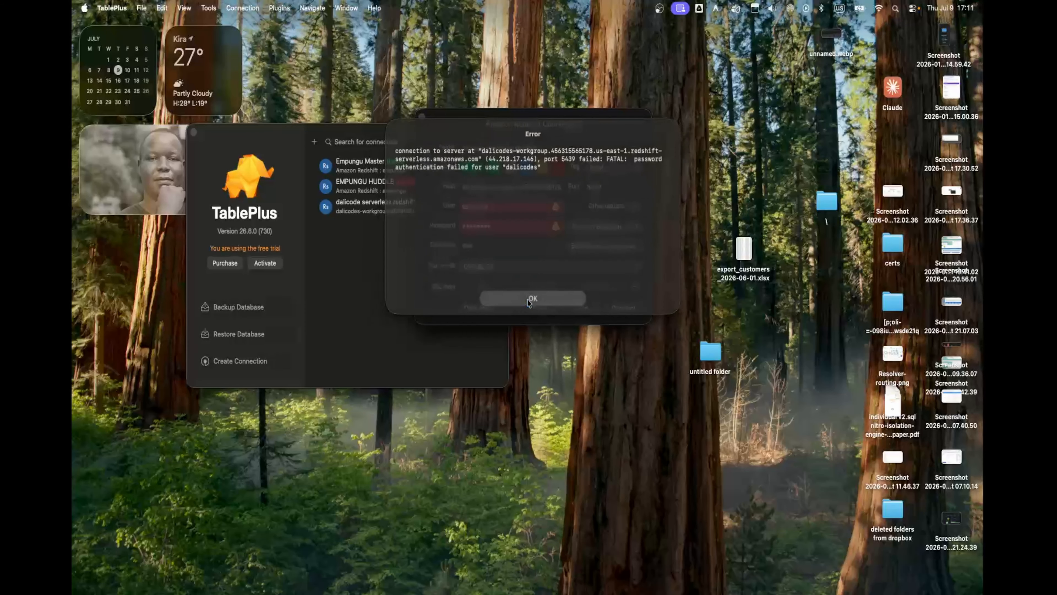
left_click(510, 221)
key("BackSpace")
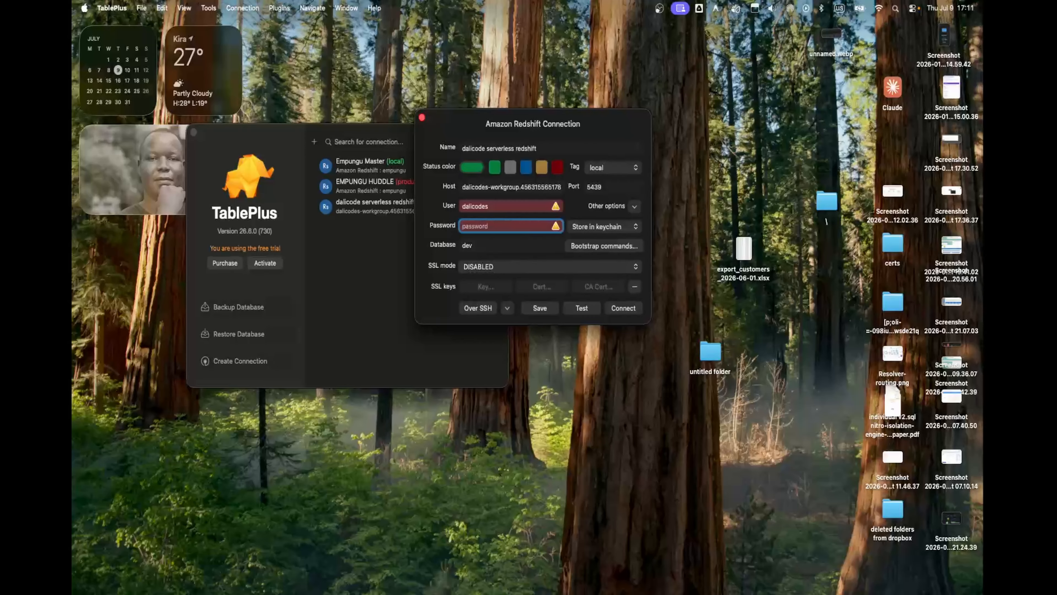
type("a")
left_click(582, 311)
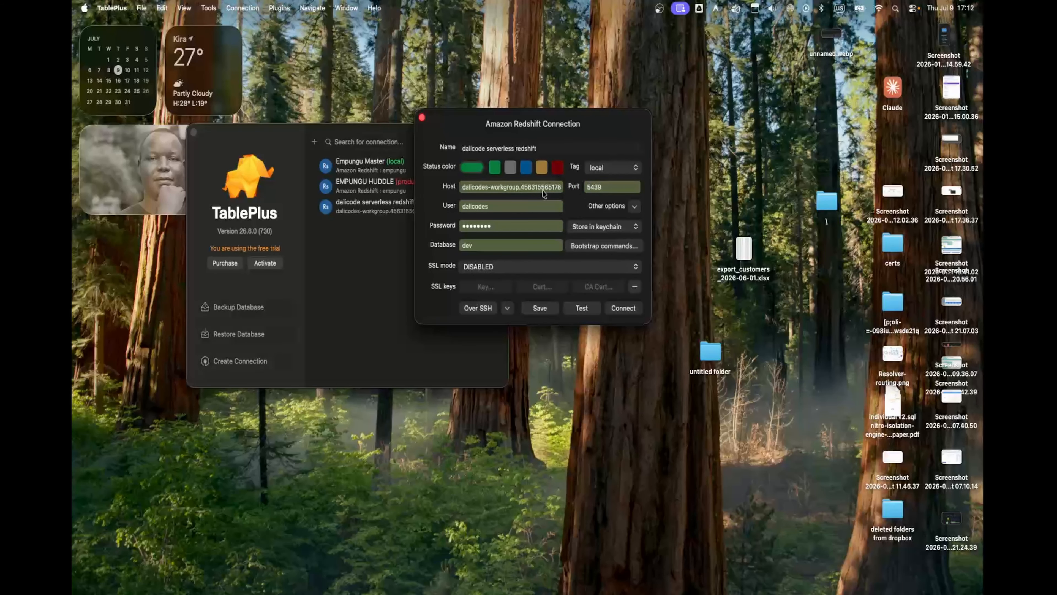
left_click(623, 308)
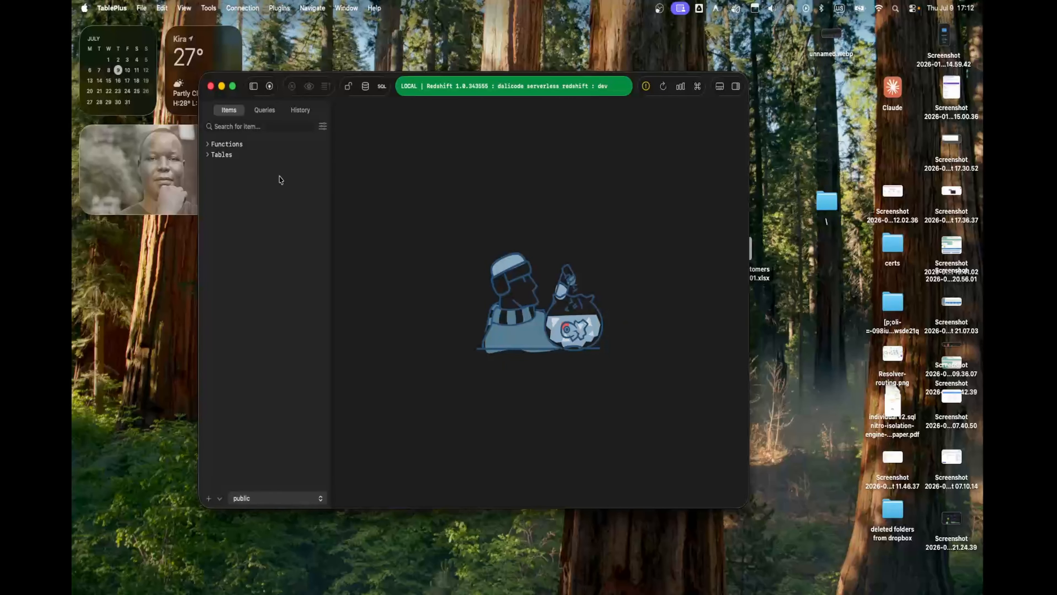
In a new SQL editor, run SELECT current_database() to confirm the database is dev
left_click(279, 502)
left_click(279, 500)
left_click(265, 110)
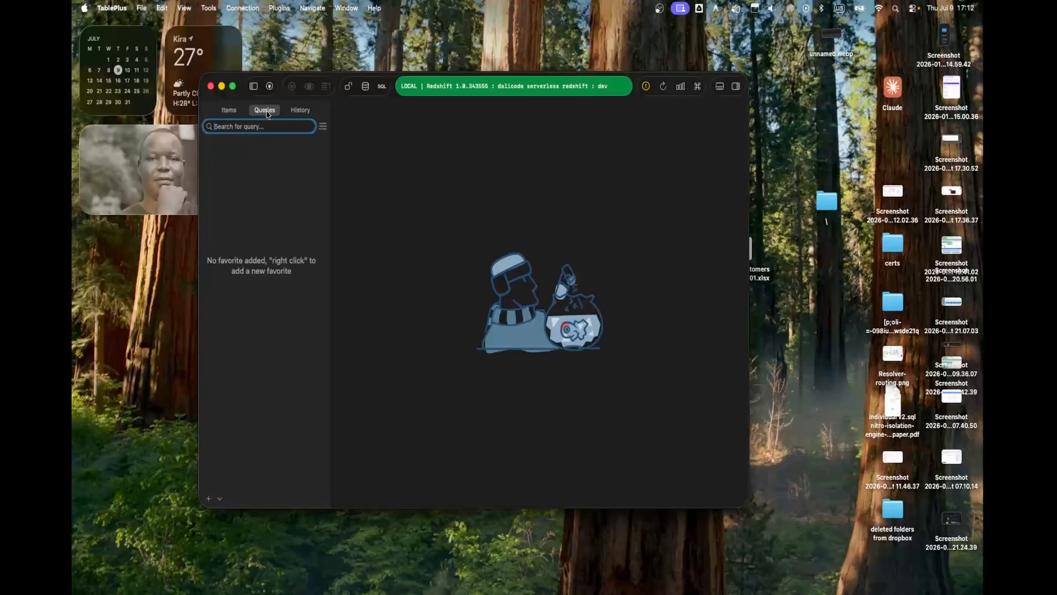
left_click(229, 112)
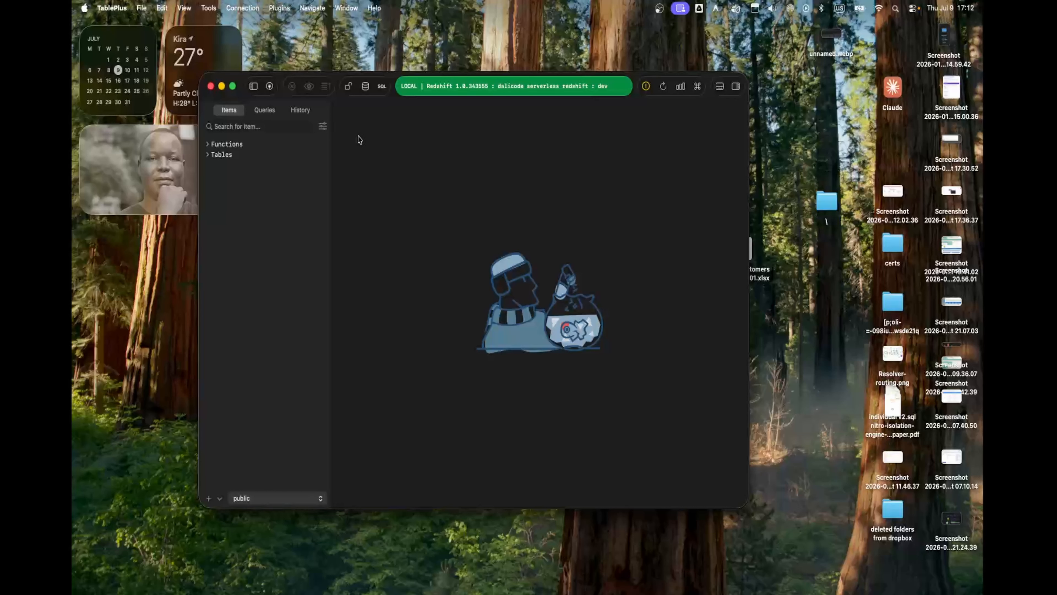
left_click(382, 87)
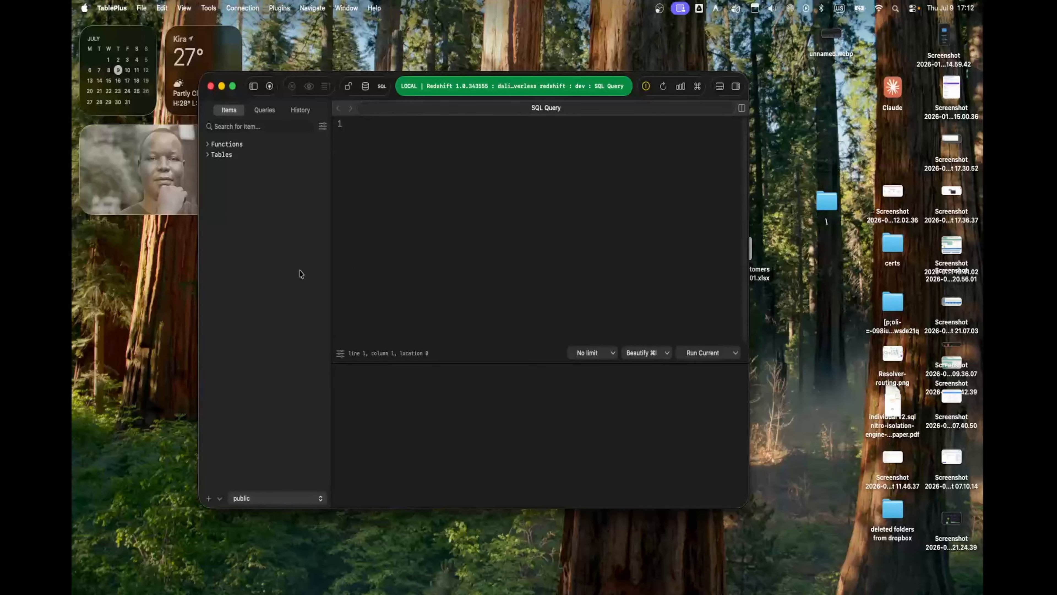
type("SELECT current")
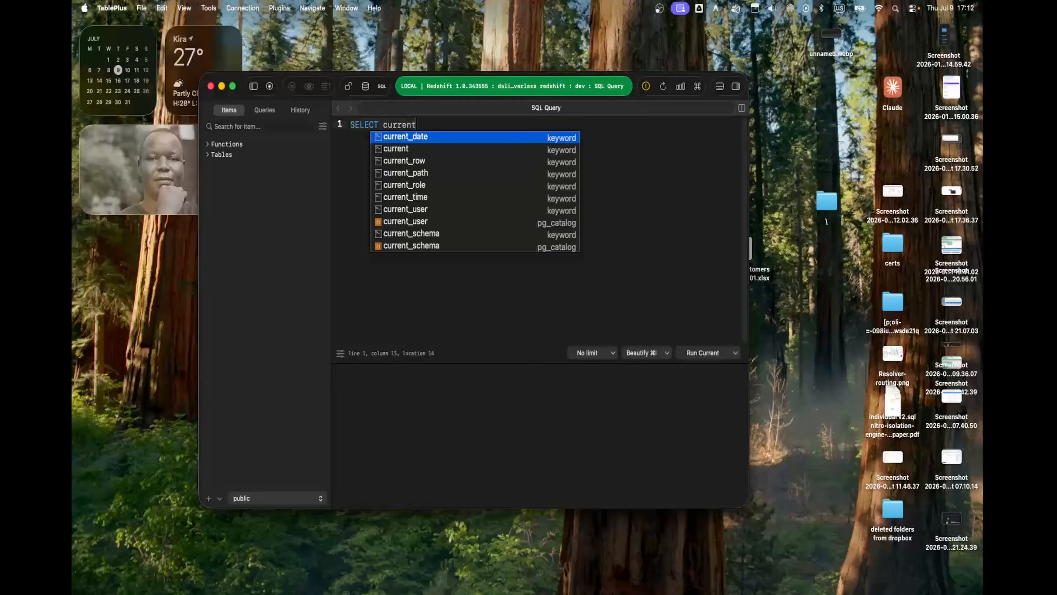
type("_data")
key("Return")
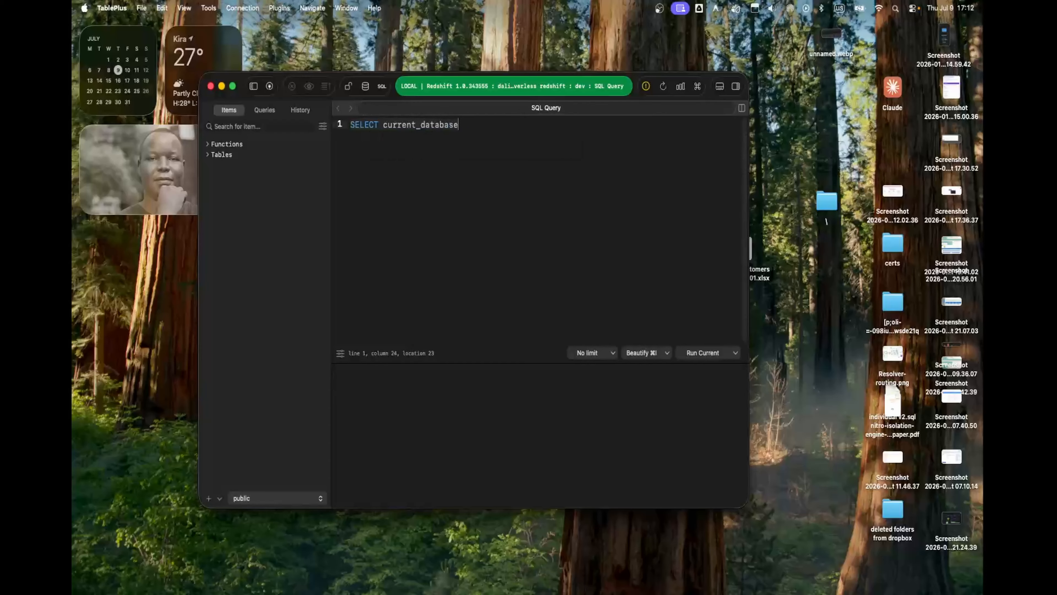
type("()")
left_click(694, 358)
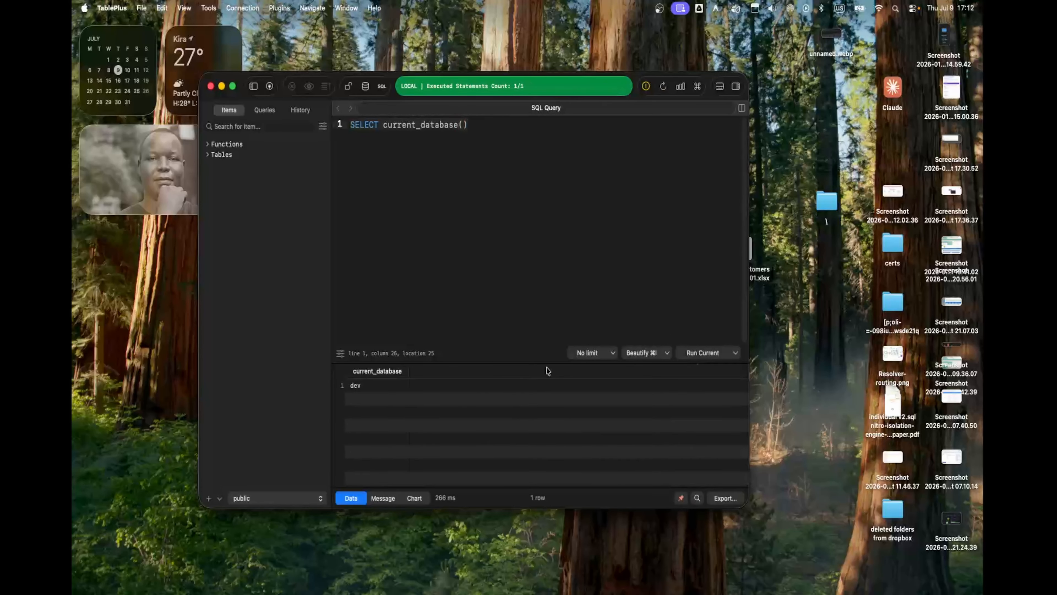
left_click(370, 387)
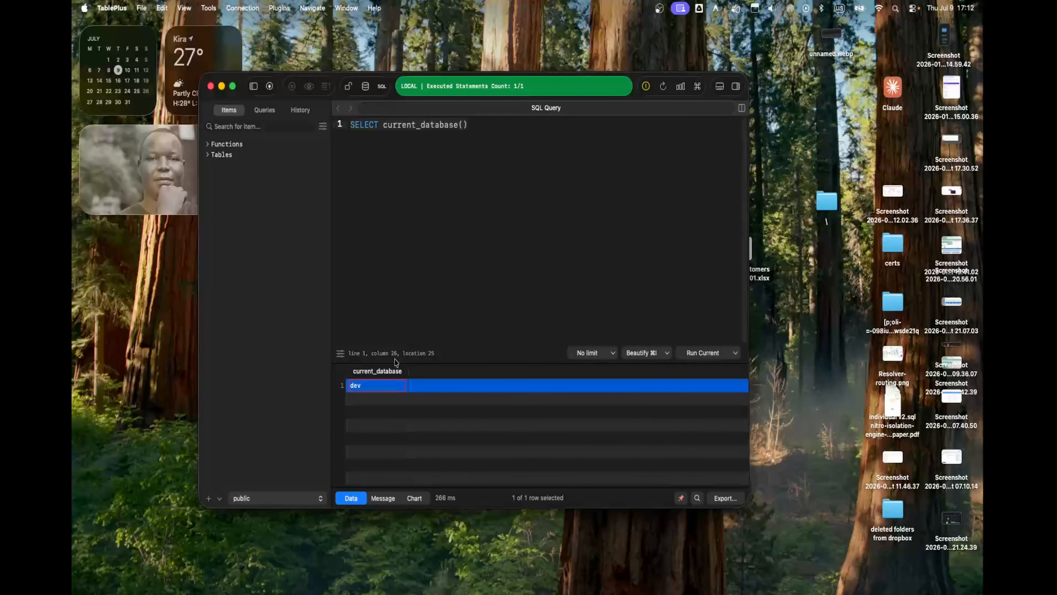
Replace the query with SELECT current_user; and run it to show the connected user
left_click(481, 151)
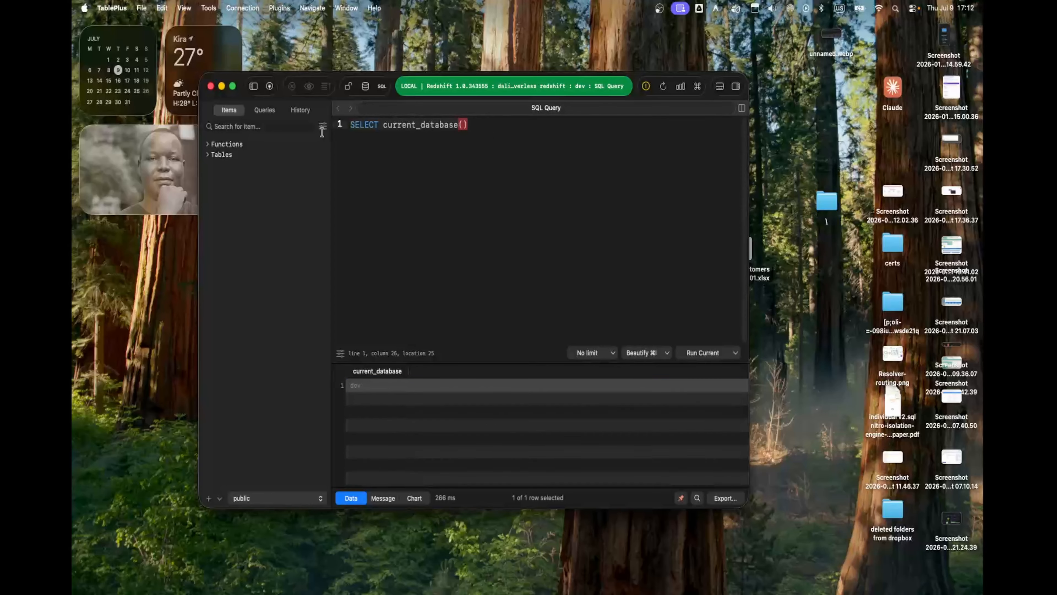
triple_click(406, 129)
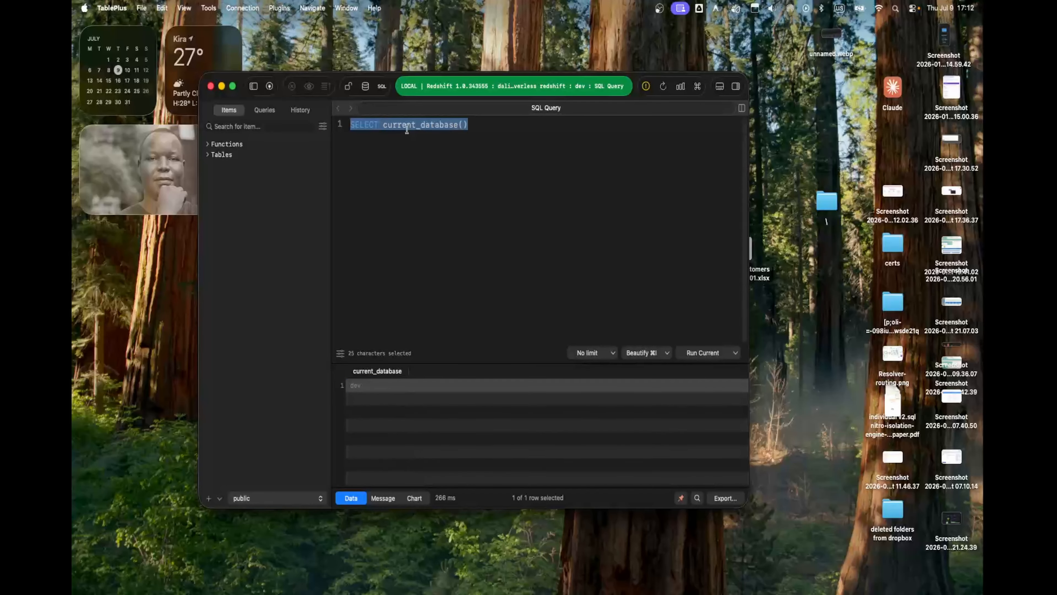
type("SELECT ")
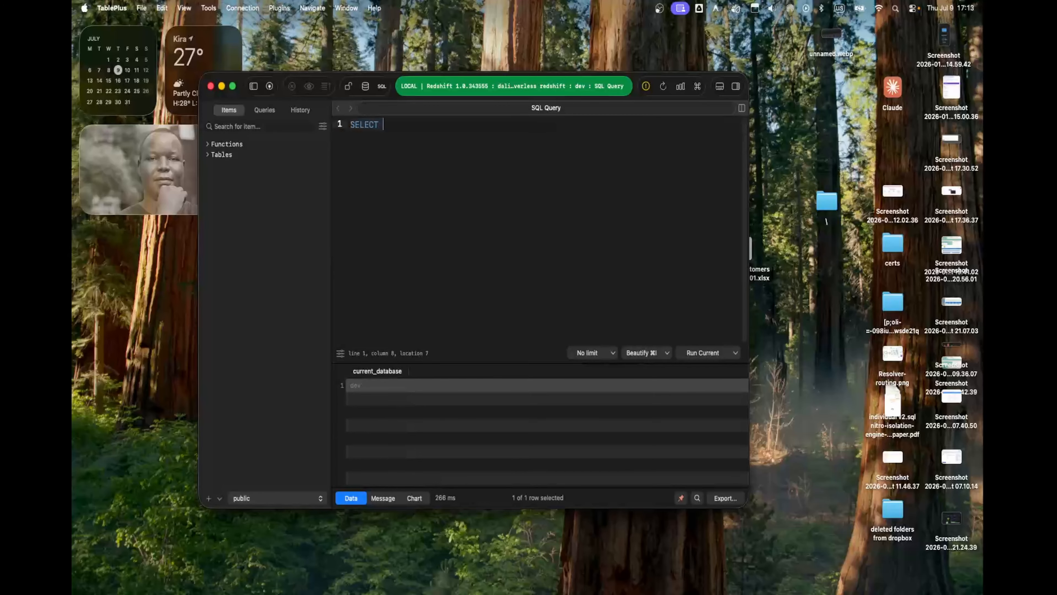
type("cut")
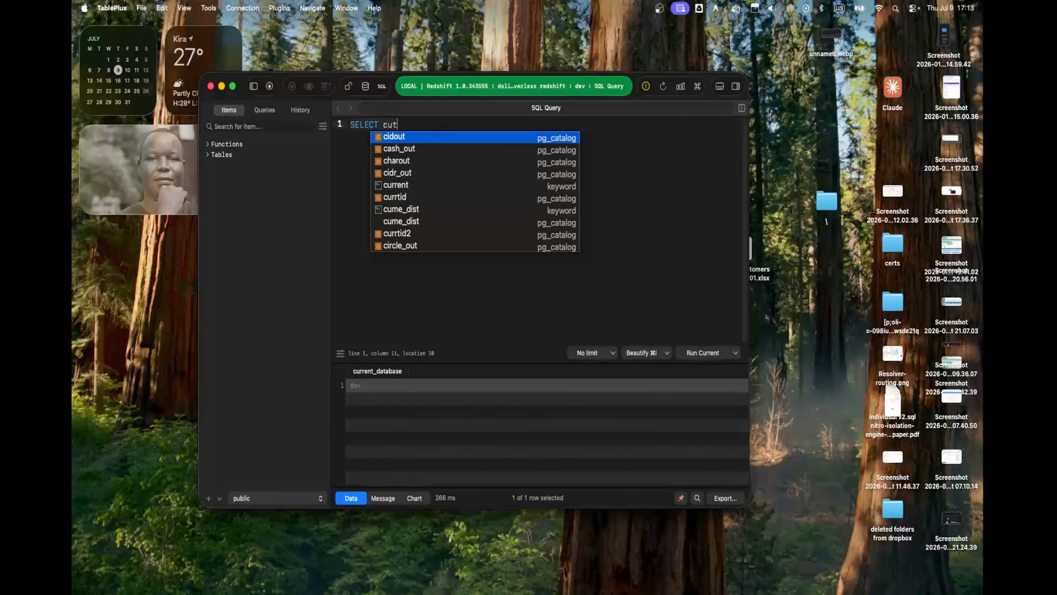
key("BackSpace")
type("rrent_user;")
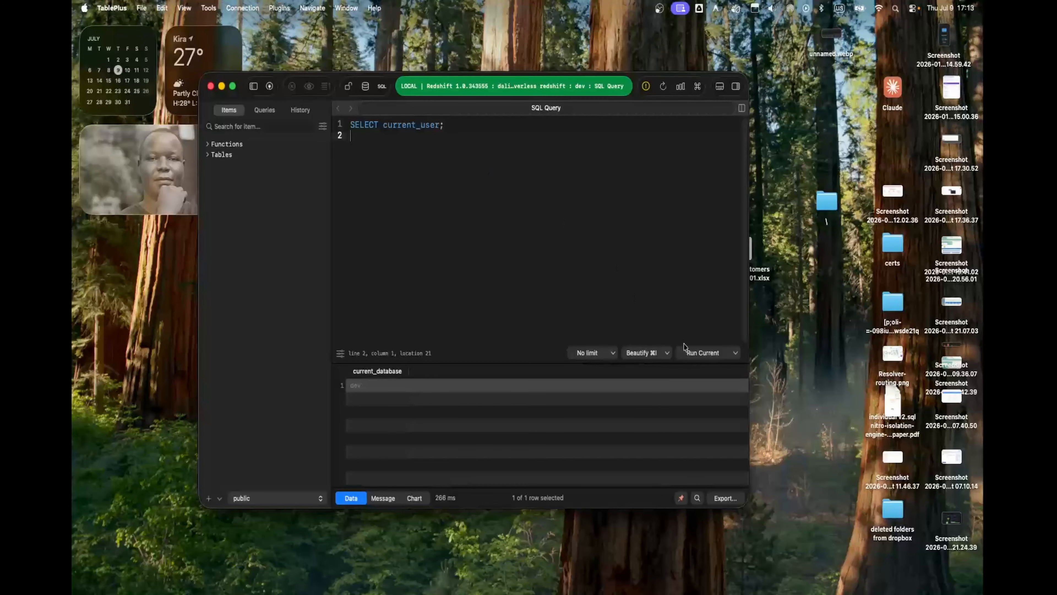
left_click(420, 124)
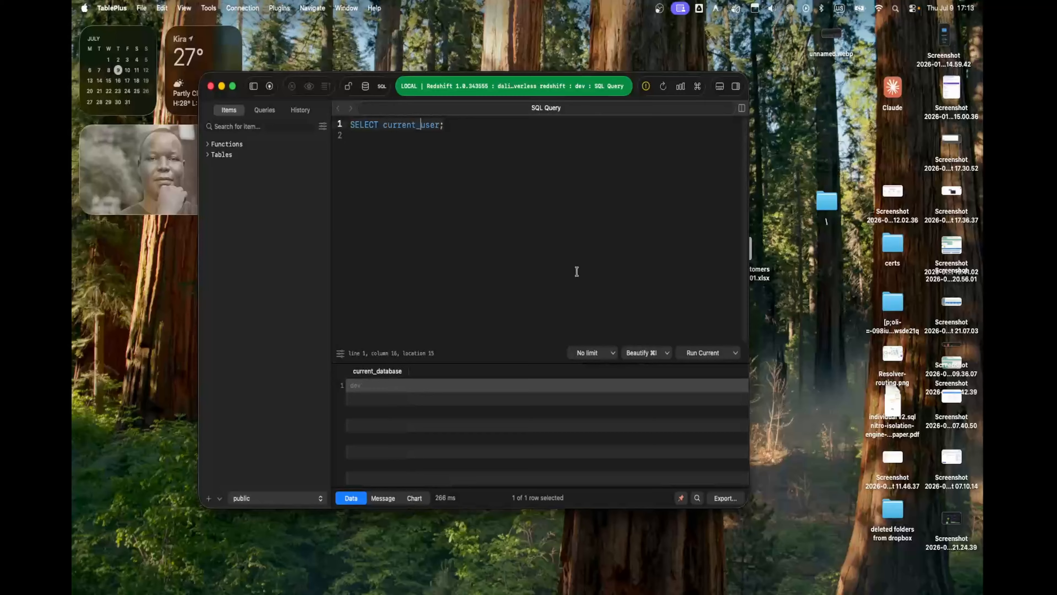
left_click(712, 354)
left_click(383, 385)
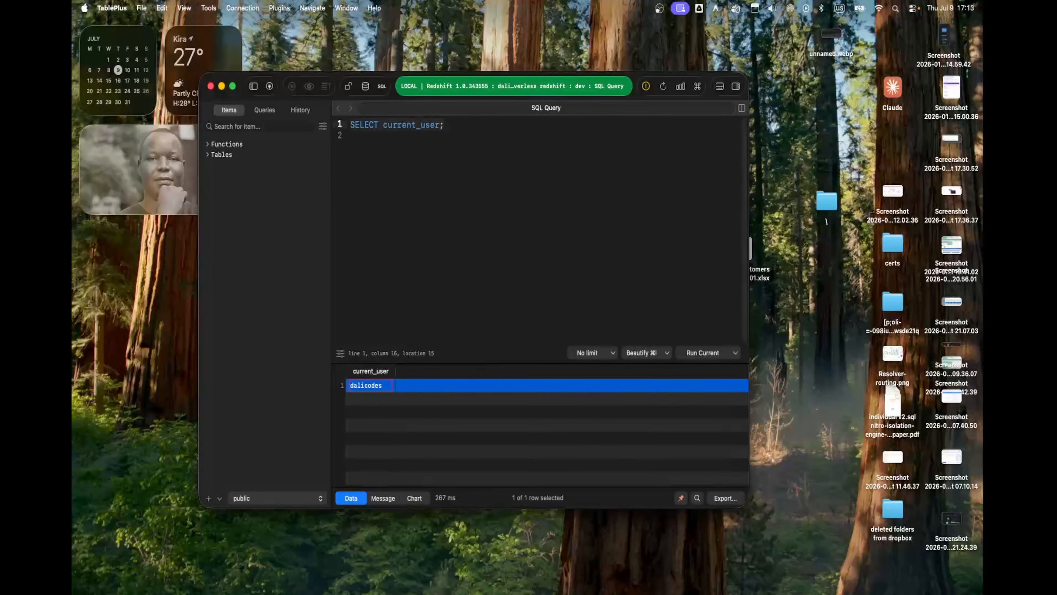
left_click(481, 151)
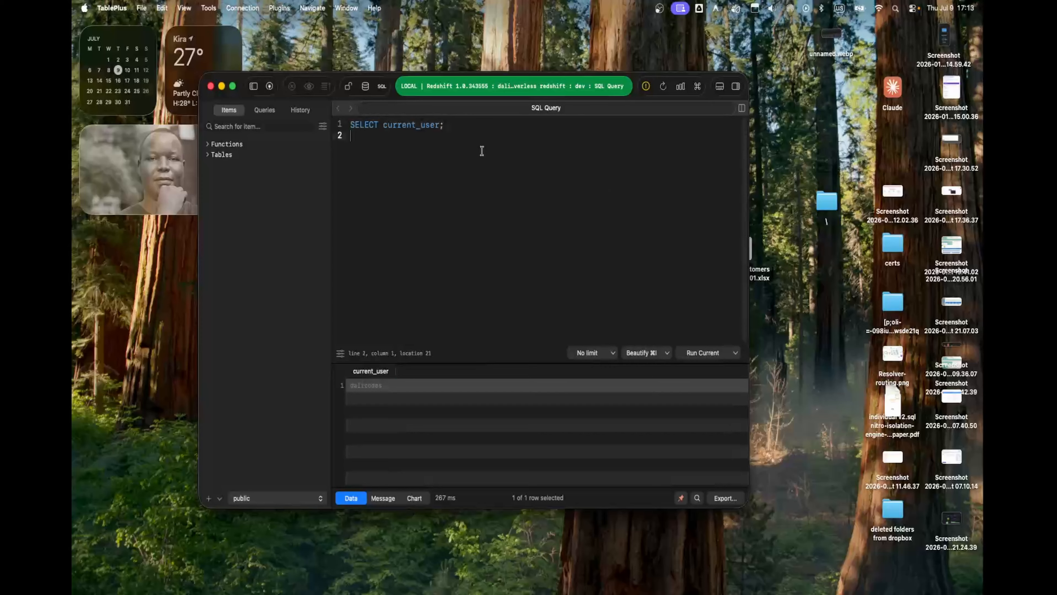
left_click(445, 125)
left_click_drag(346, 136, 335, 117)
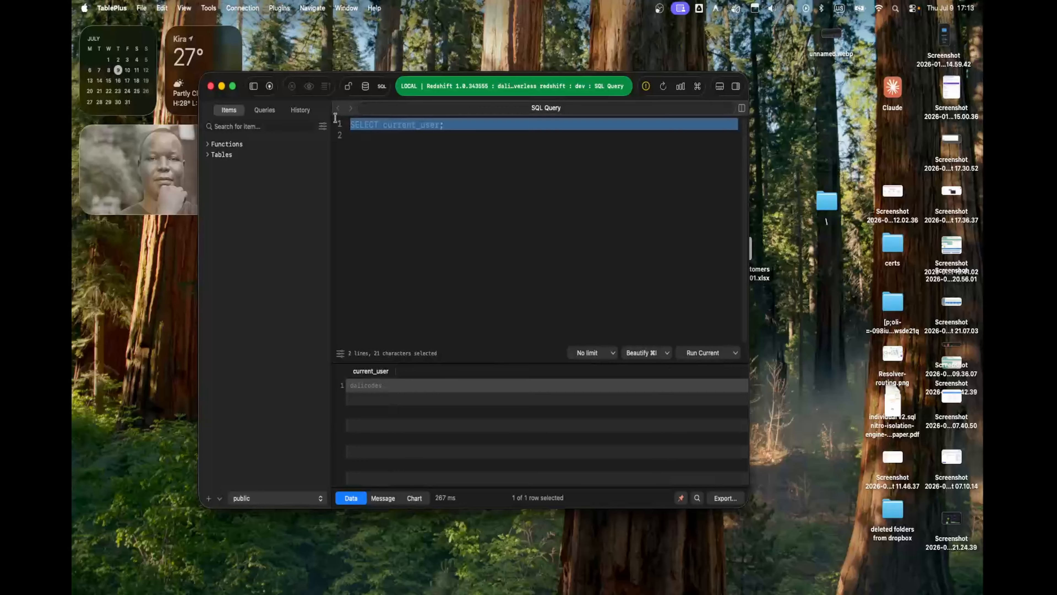
Replace the old query with the start of a CREATE TABLE employees statement
key("BackSpace")
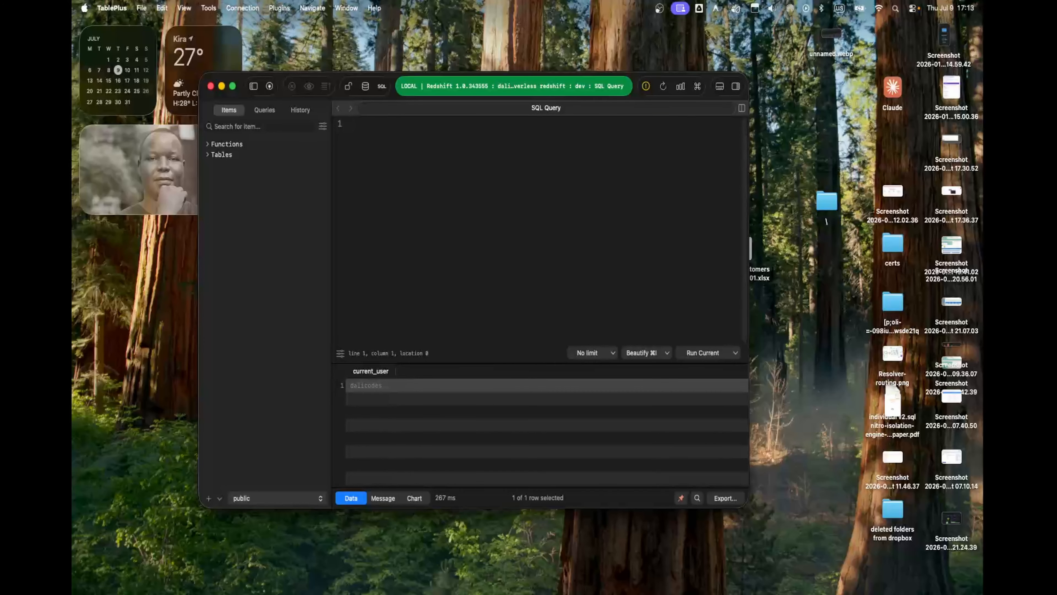
type("crte")
key("BackSpace")
key("BackSpace")
key("BackSpace")
key("BackSpace")
type("create ")
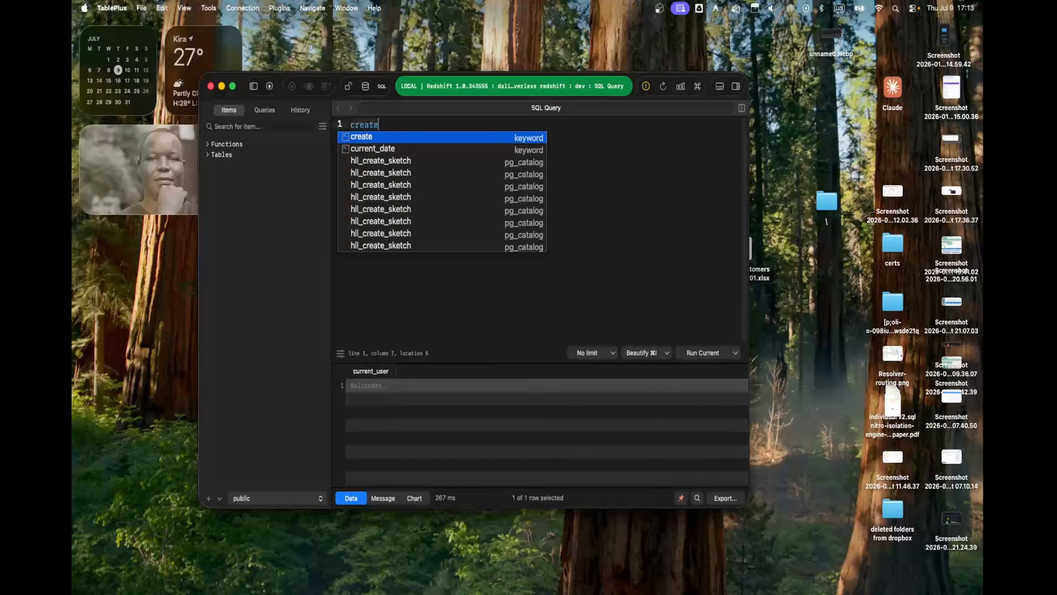
type("ta")
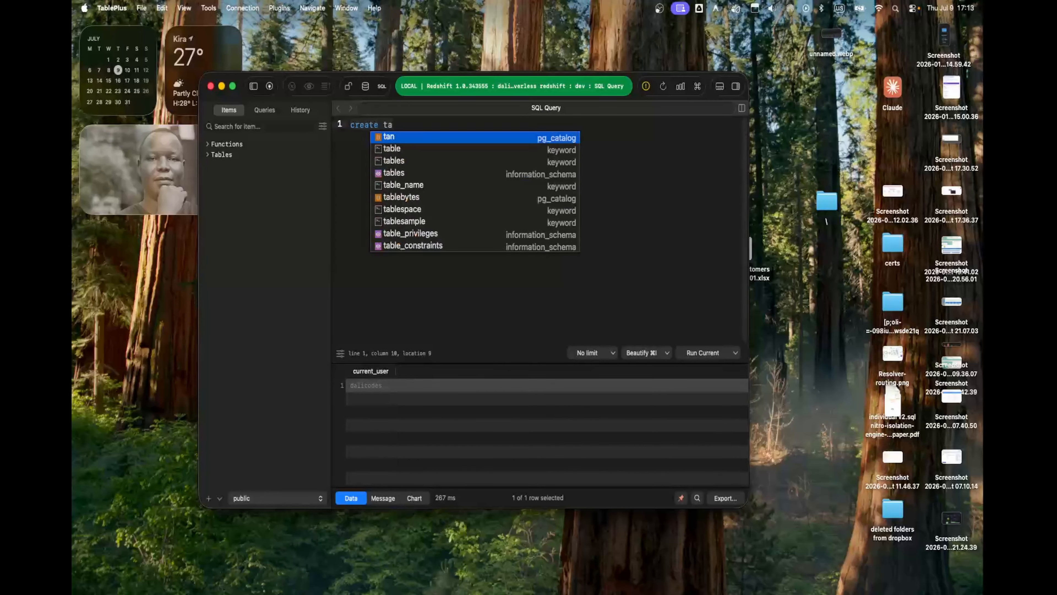
type("c v")
key("BackSpace")
key("BackSpace")
key("BackSpace")
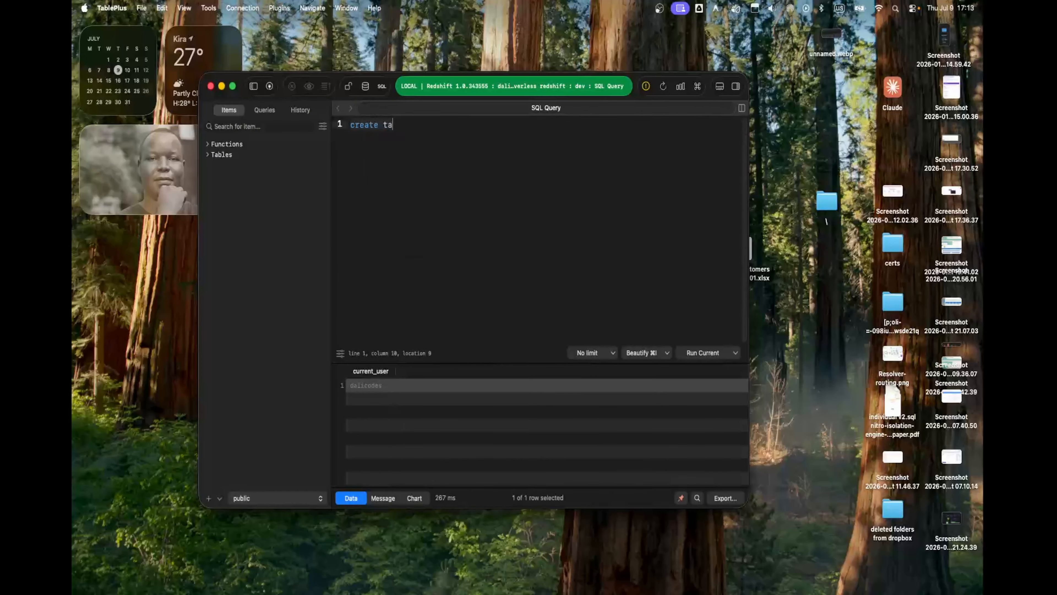
type("vle")
key("BackSpace")
key("BackSpace")
key("BackSpace")
type("ble")
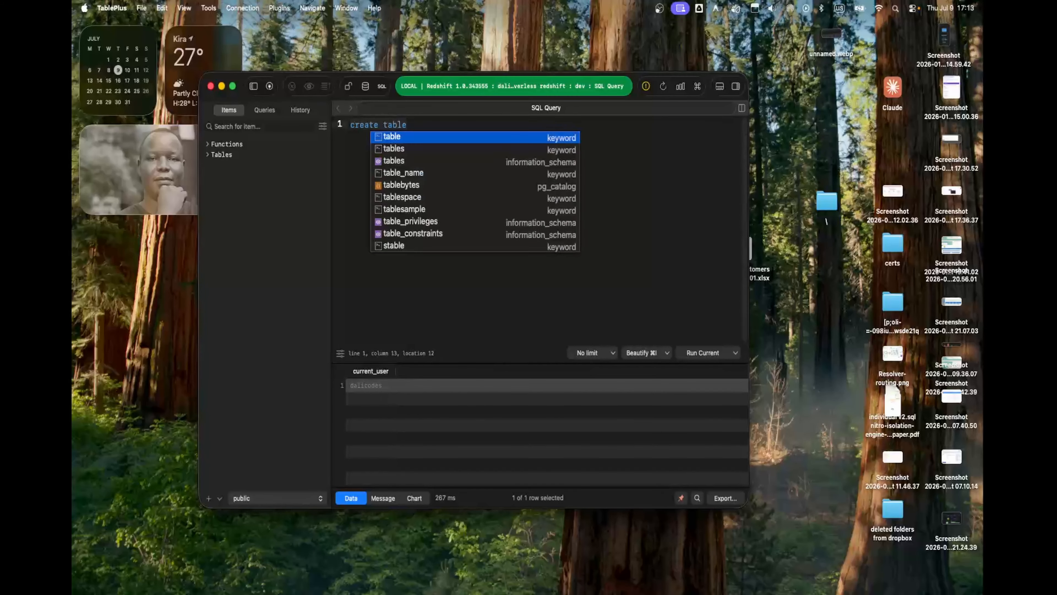
type(" e")
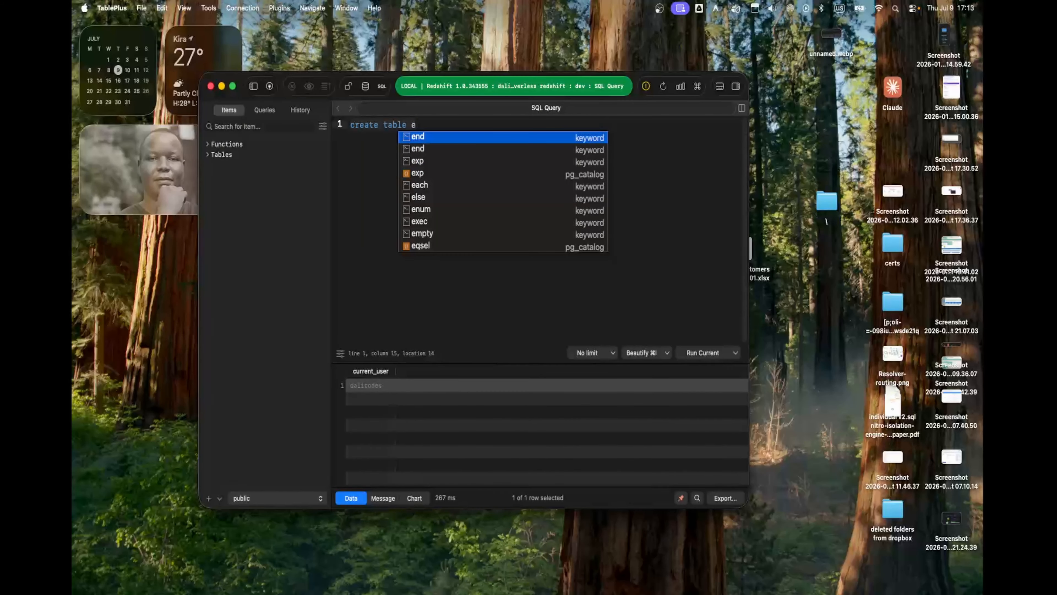
type("mpli")
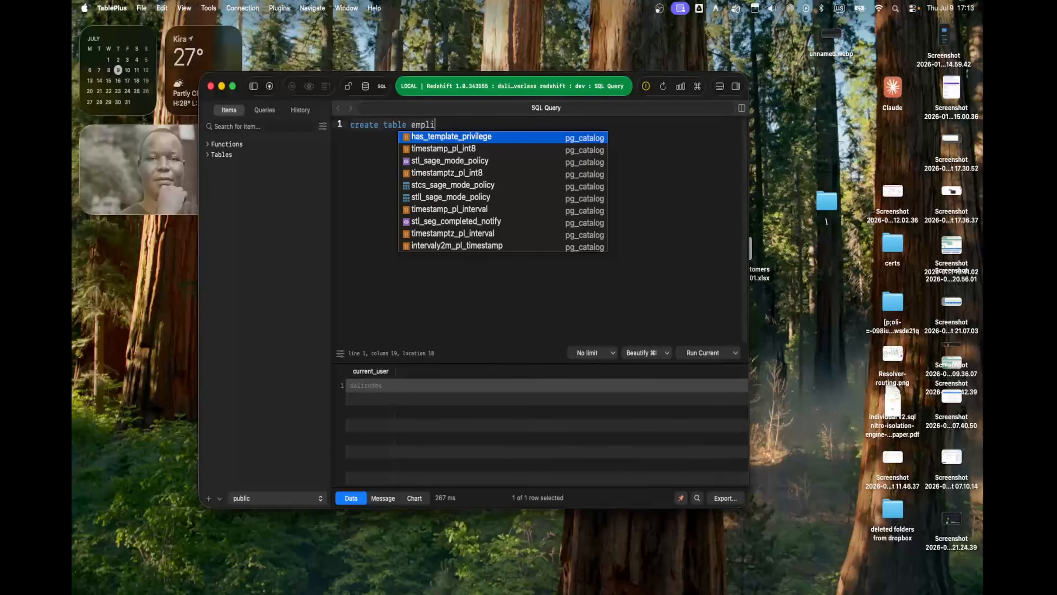
key("Escape")
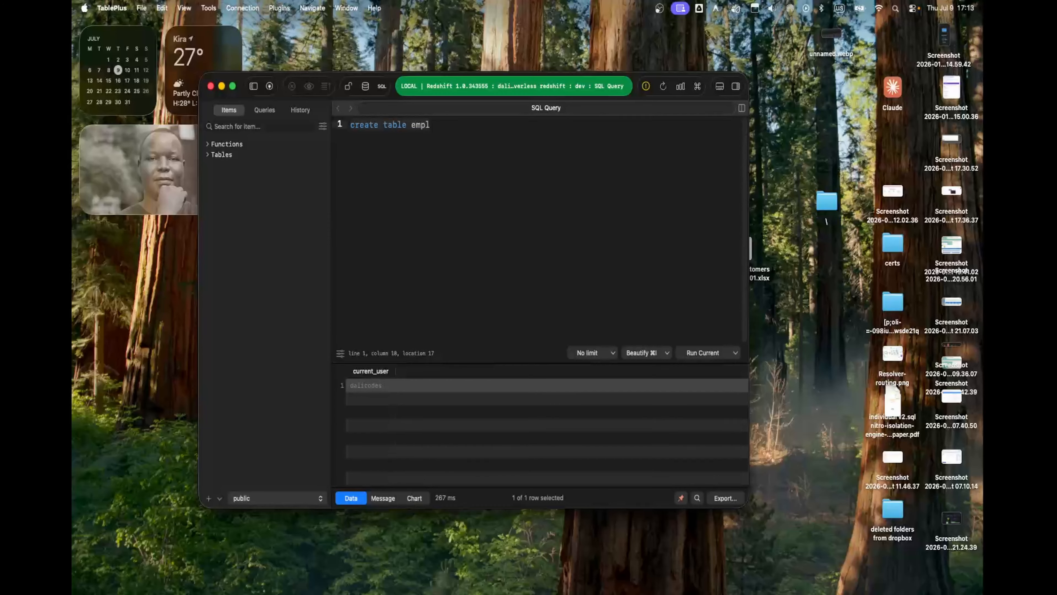
type("oyees(")
Define the columns id int and name varchar, ending the statement with a semicolon
key("Return")
key("Return")
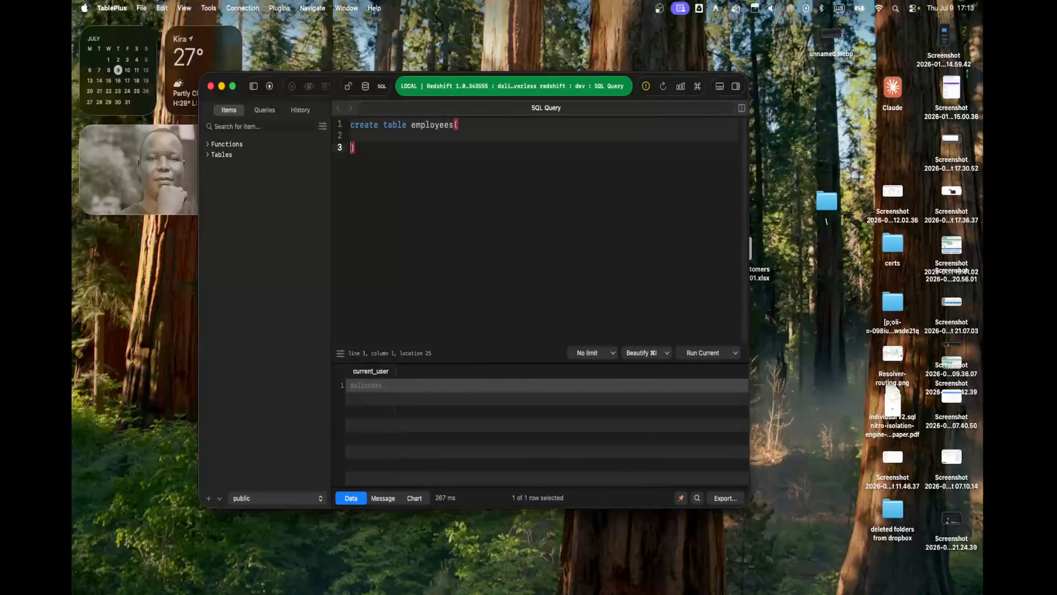
key("Up")
key("Tab")
type("id int")
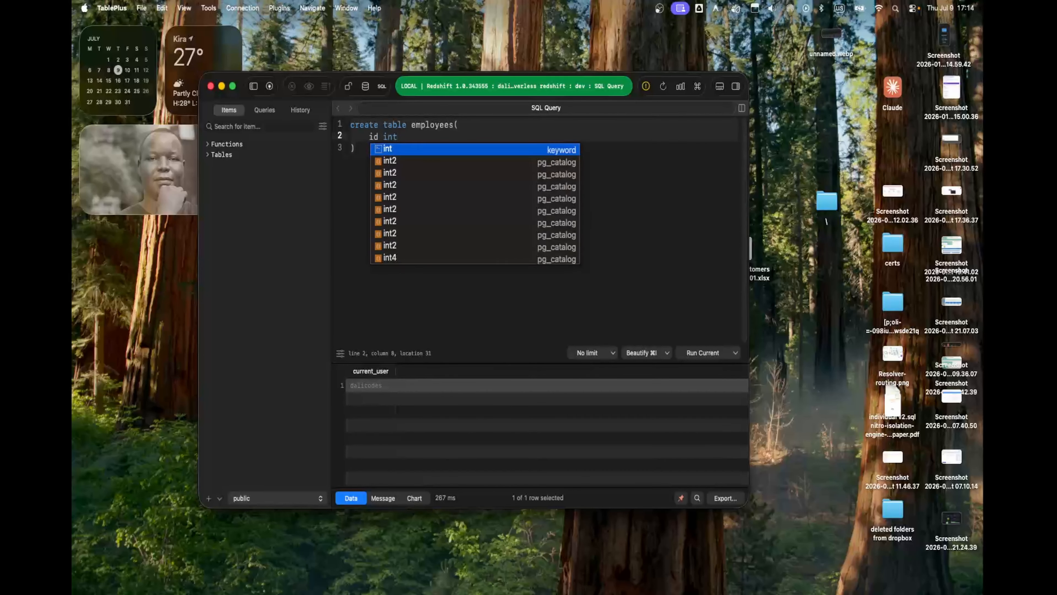
type(",")
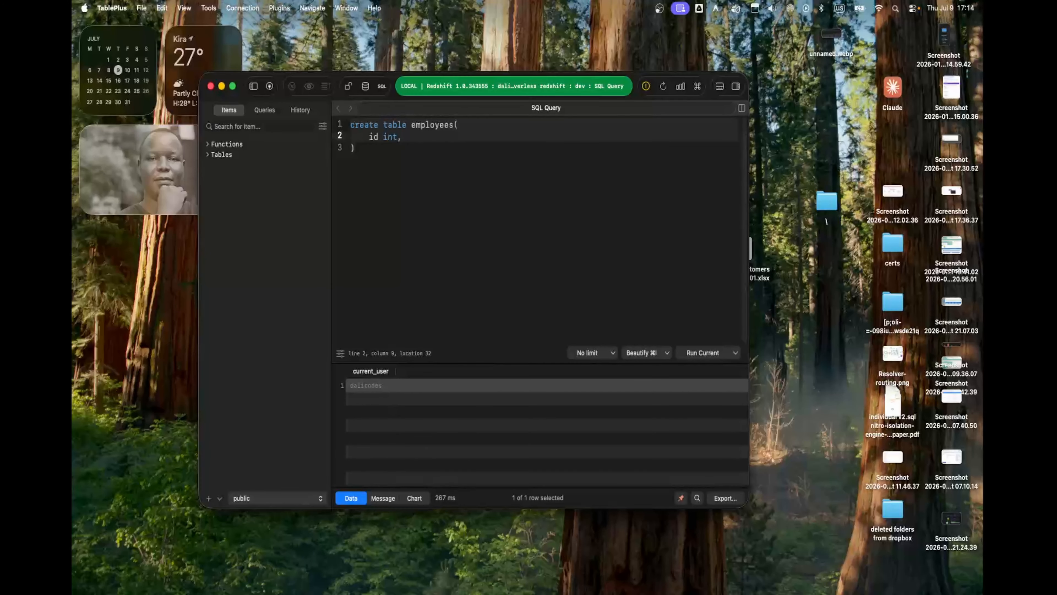
key("Return")
type("na")
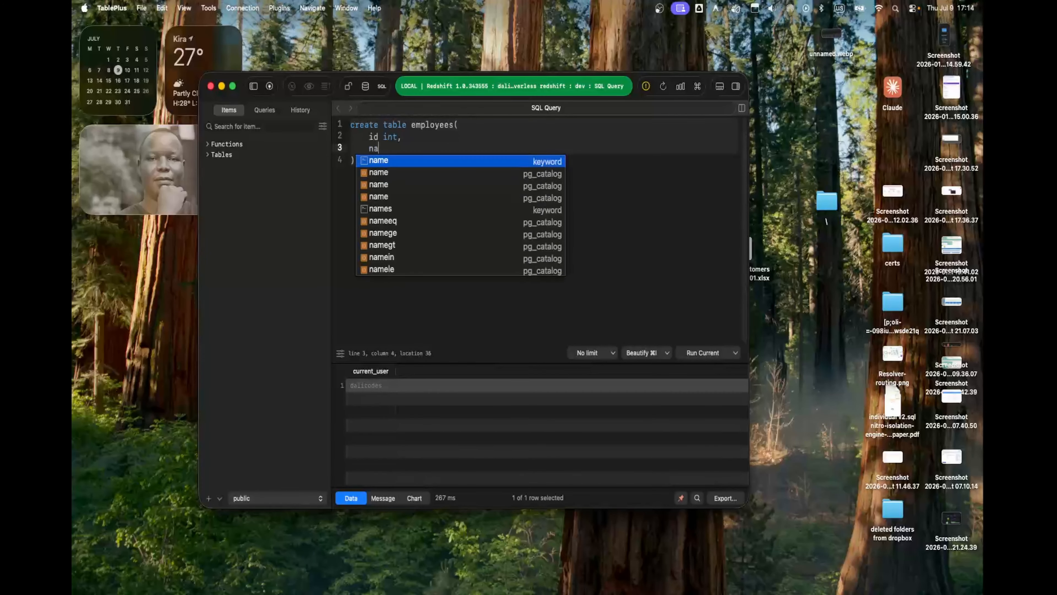
key("Return")
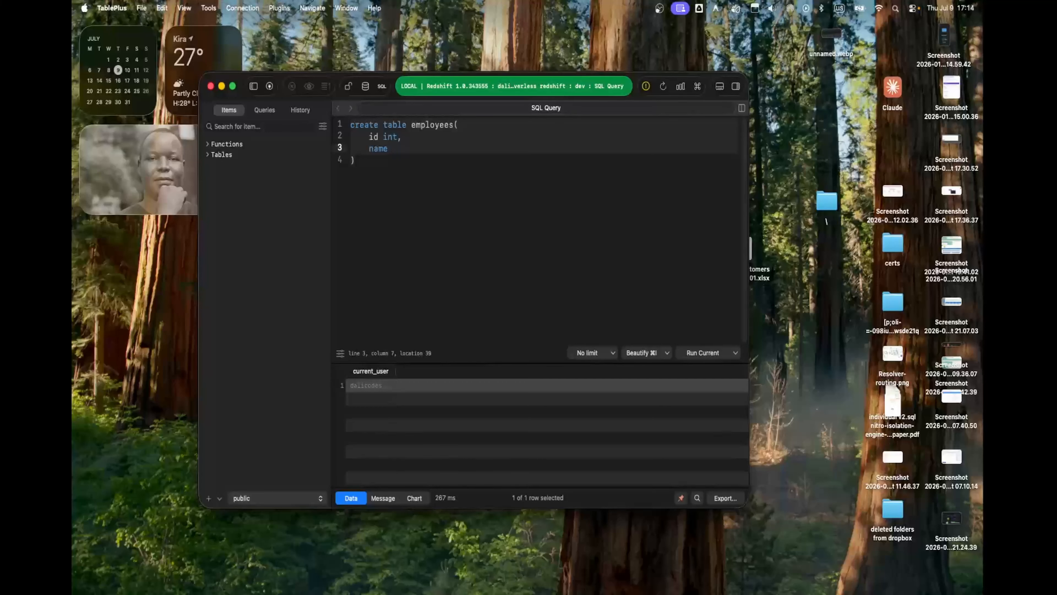
type("varch")
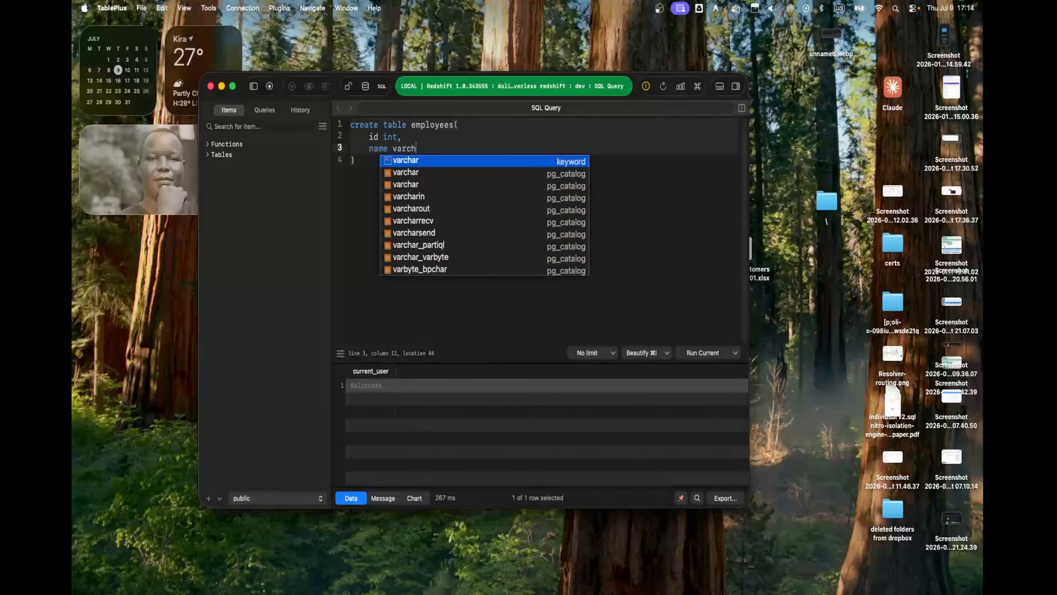
type("ar")
key("Escape")
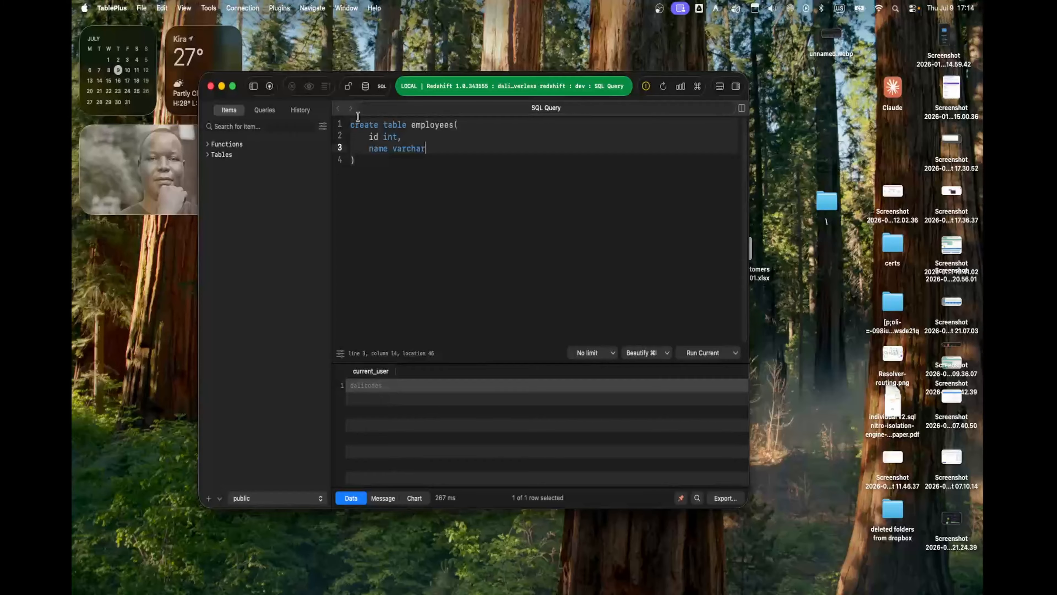
left_click(379, 160)
type(";")
Run the CREATE TABLE statement, getting Query 1 OK, and select its text
left_click(420, 149)
left_click(705, 353)
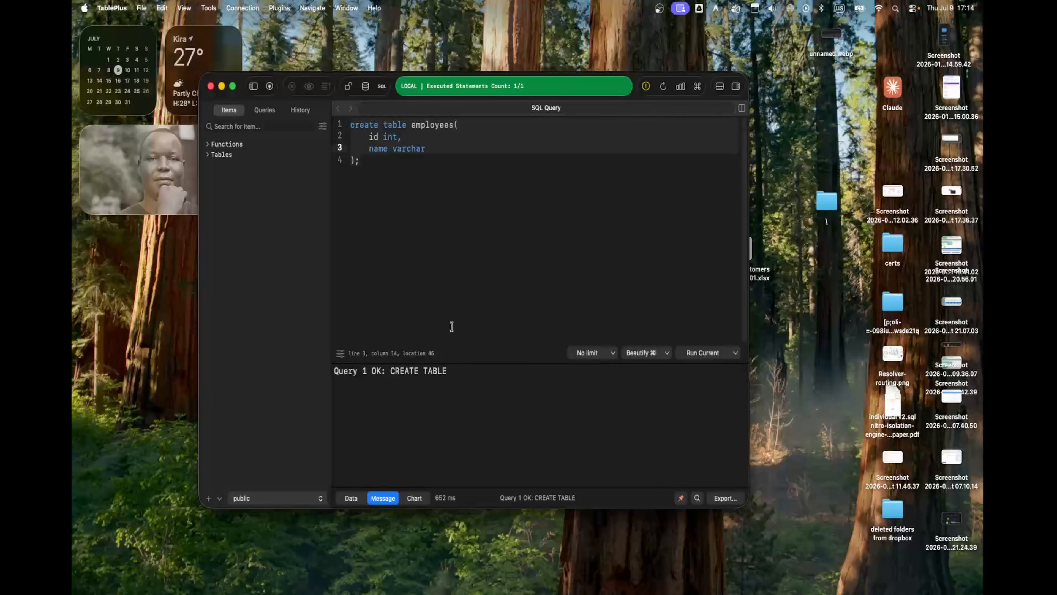
left_click(413, 240)
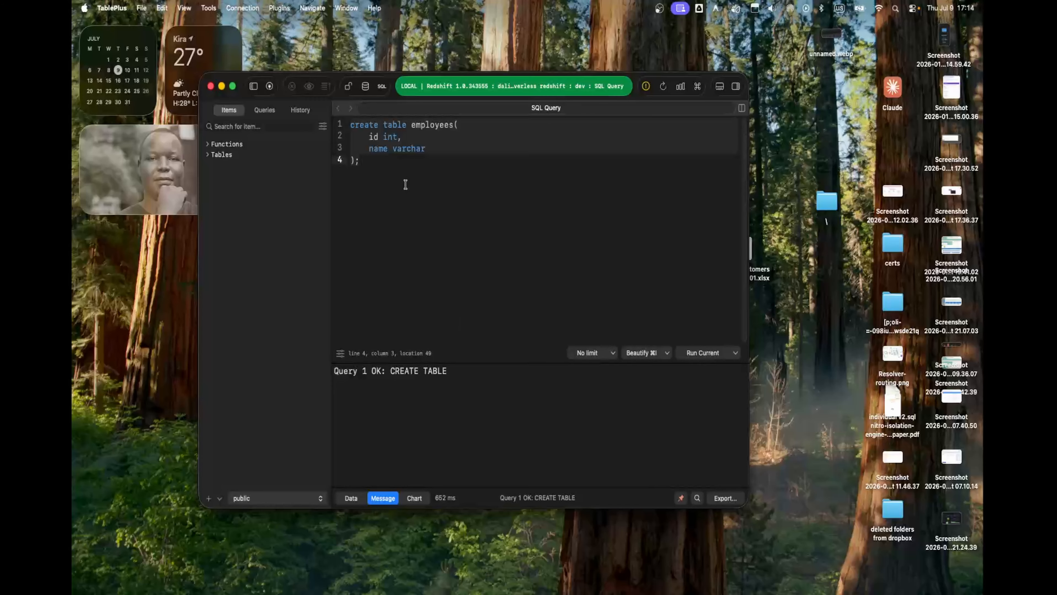
key("super+a")
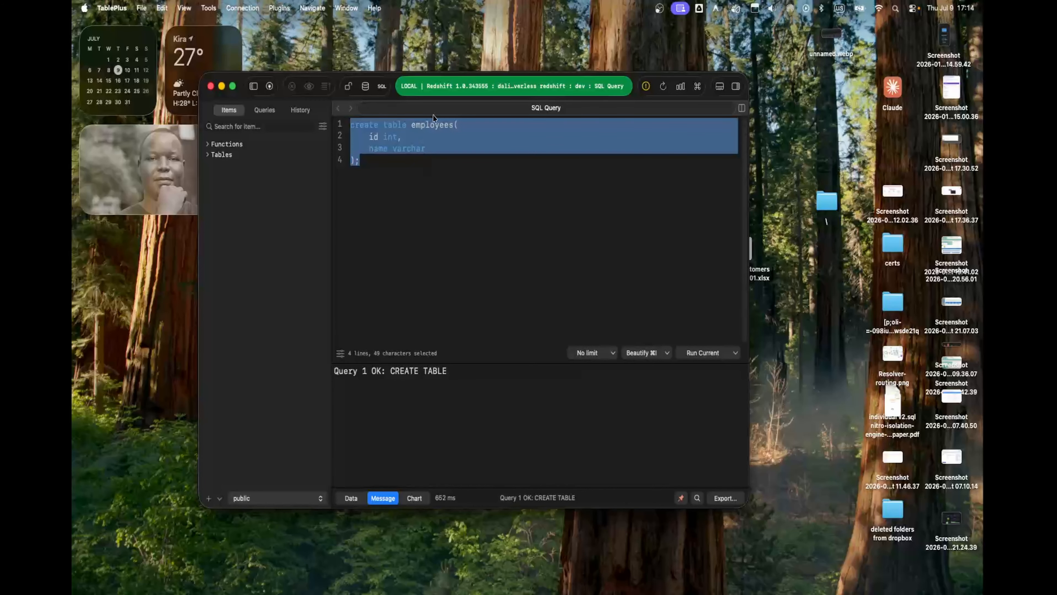
double_click(430, 126)
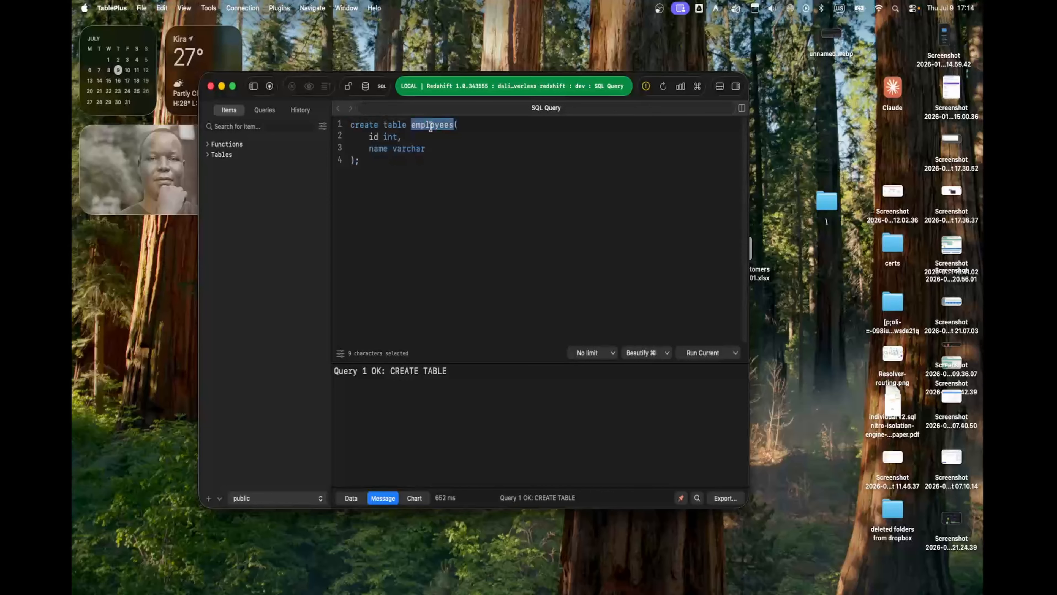
left_click_drag(427, 173, 338, 130)
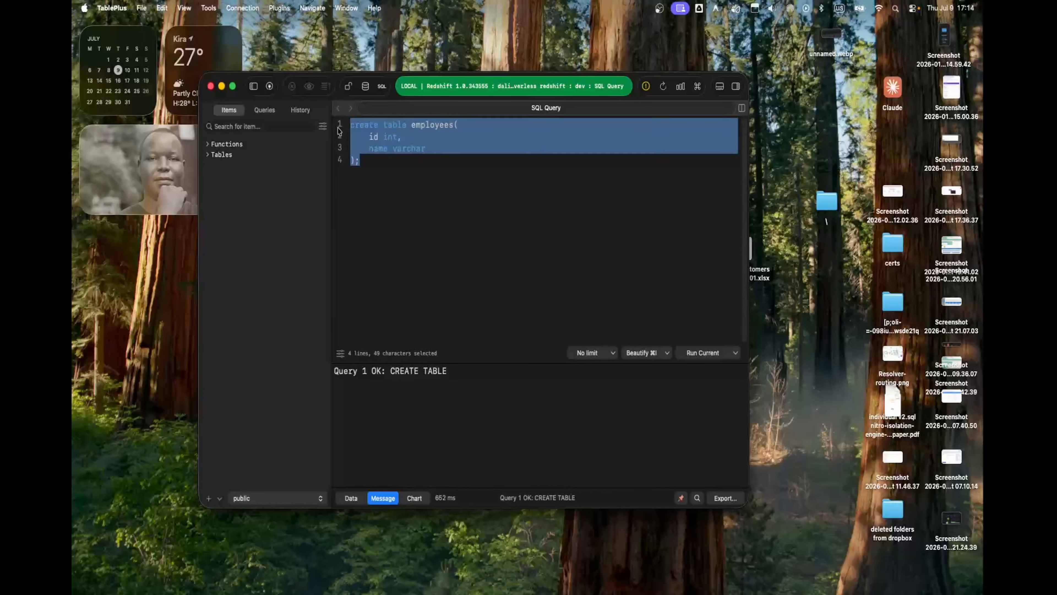
Replace the statement with INSERT INTO employees VALUES and a first row (1, 'jeff')
key("BackSpace")
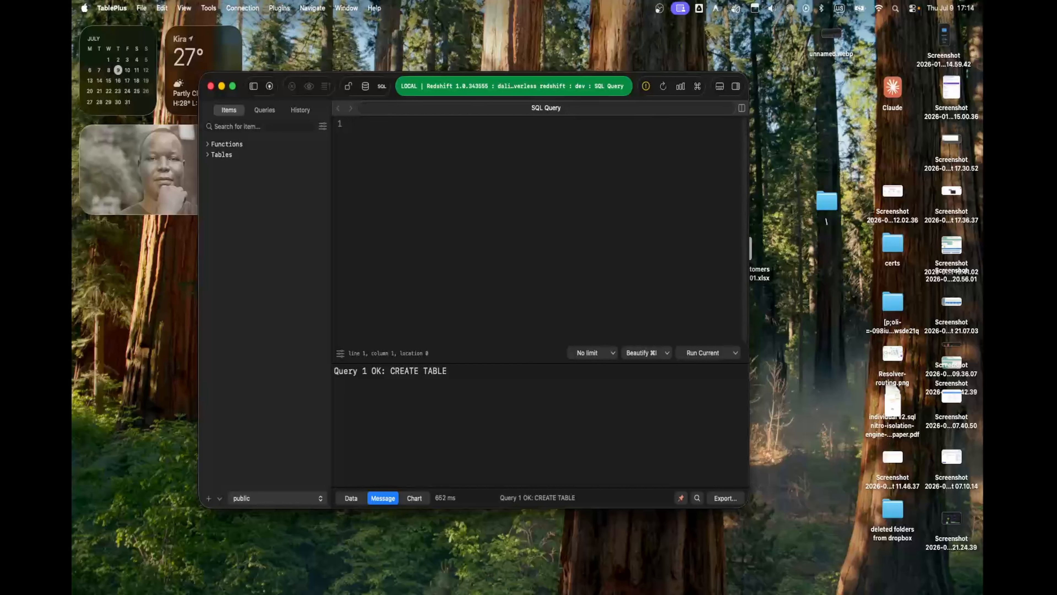
type("ins")
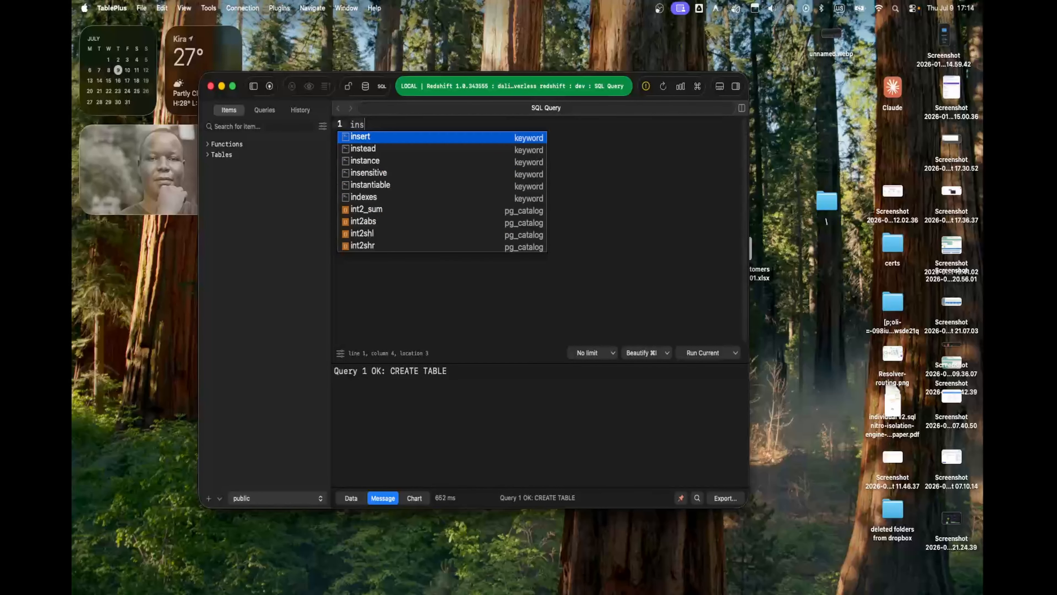
type("ert into ")
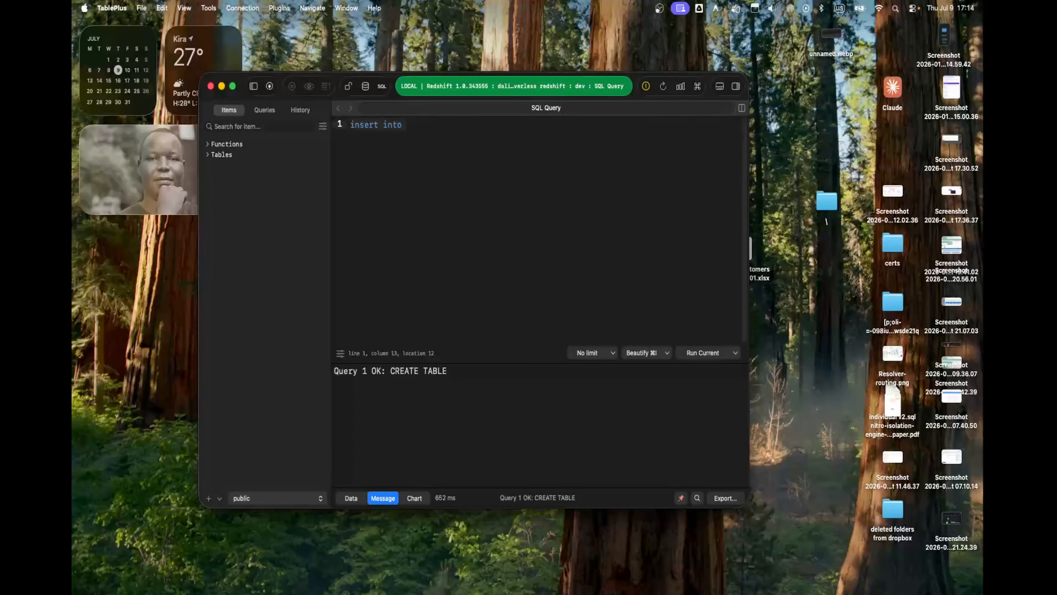
type("employees valu")
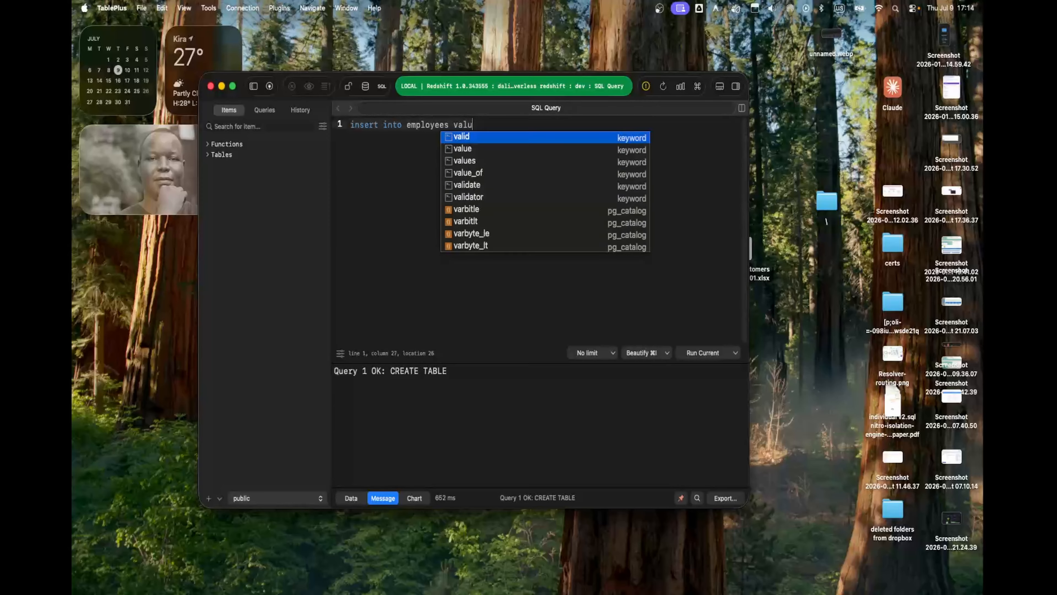
type("es")
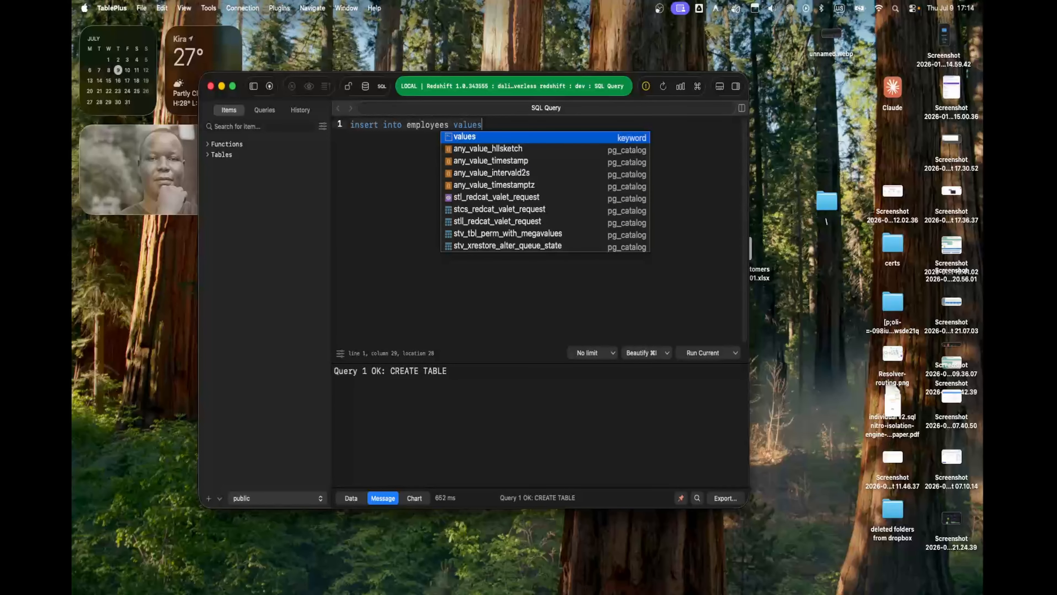
key("Return")
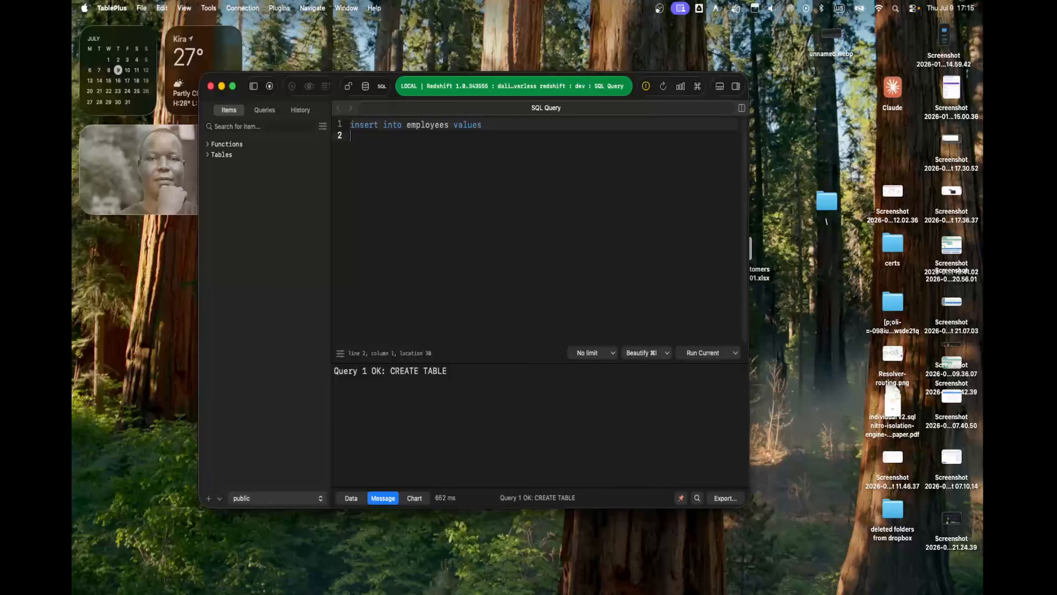
type("(1")
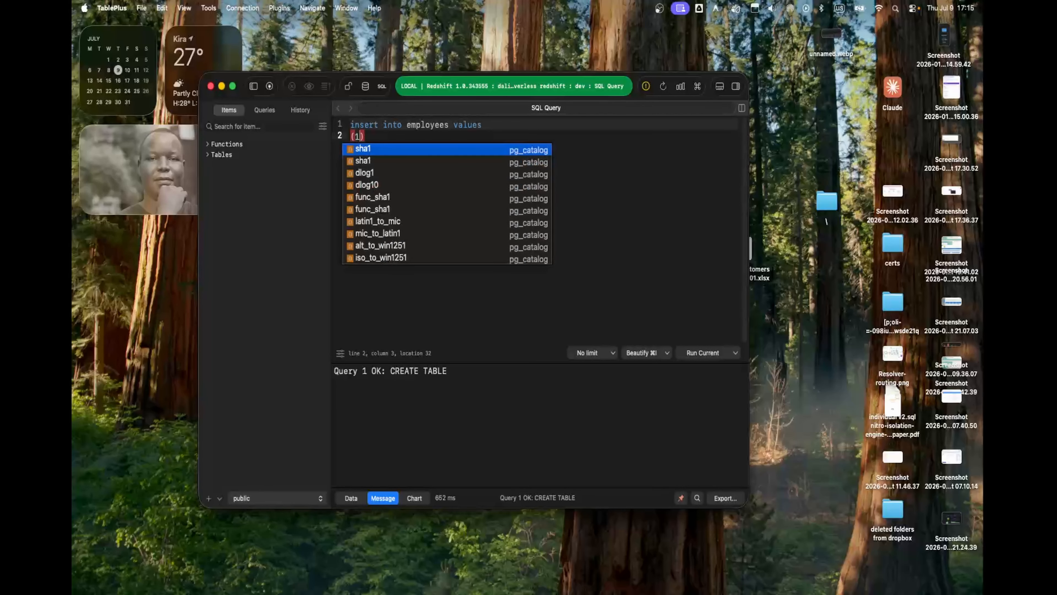
type(", ")
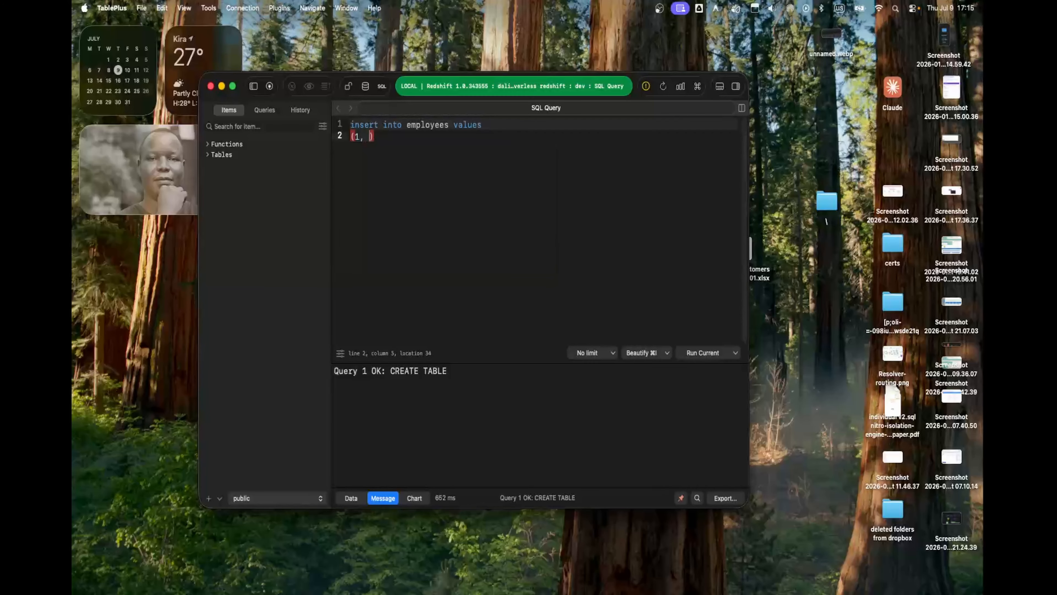
type("je")
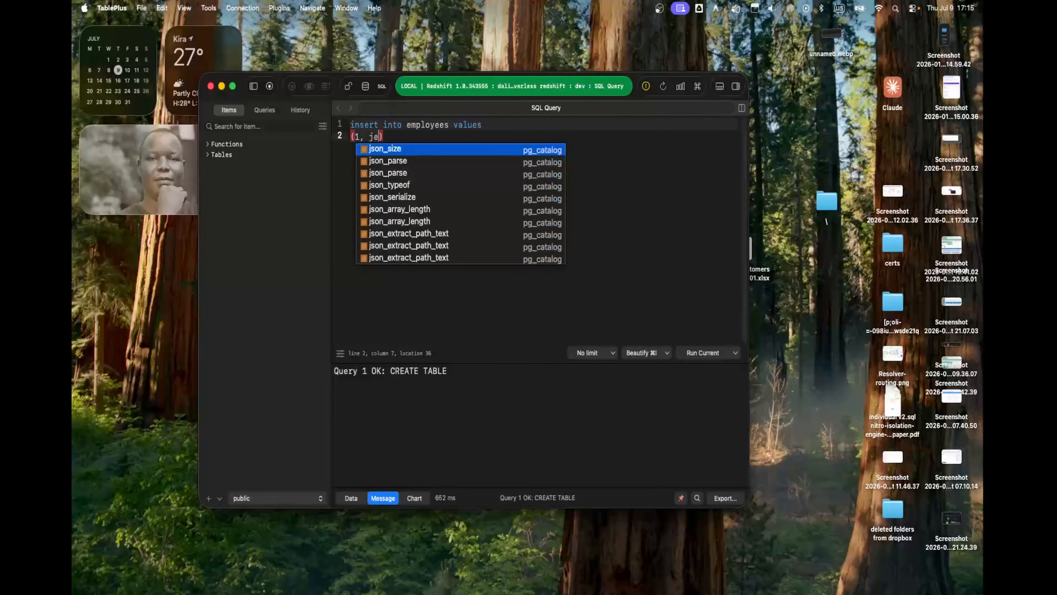
key("BackSpace")
key("BackSpace")
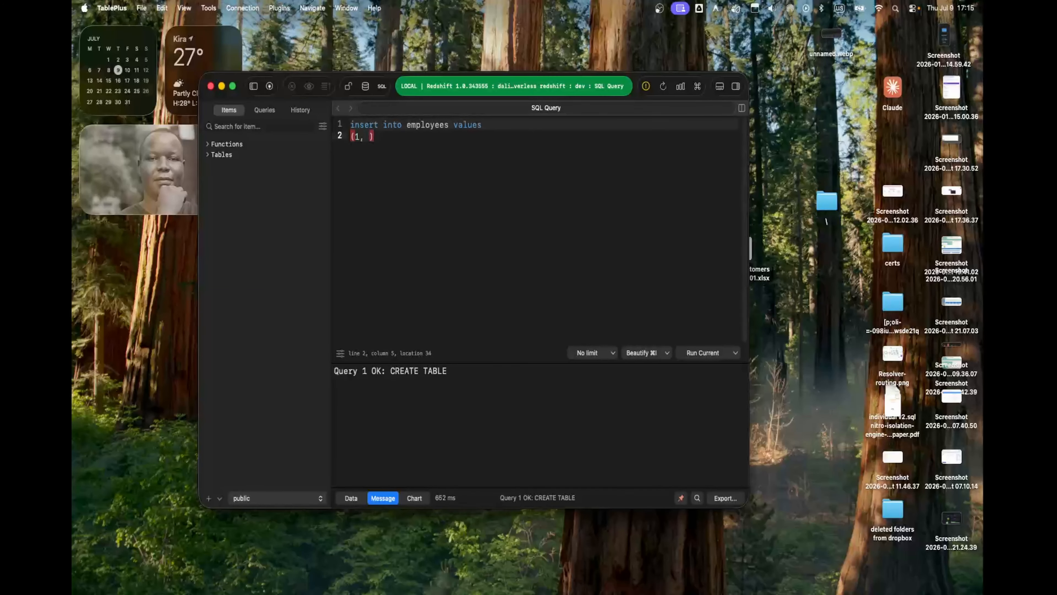
type("'")
type("je")
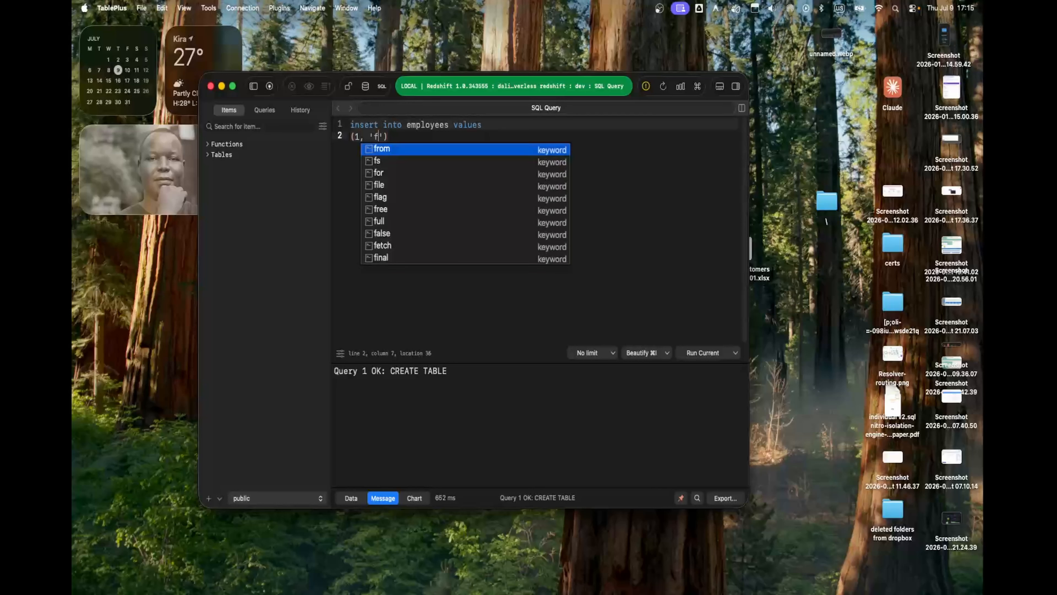
type("ff")
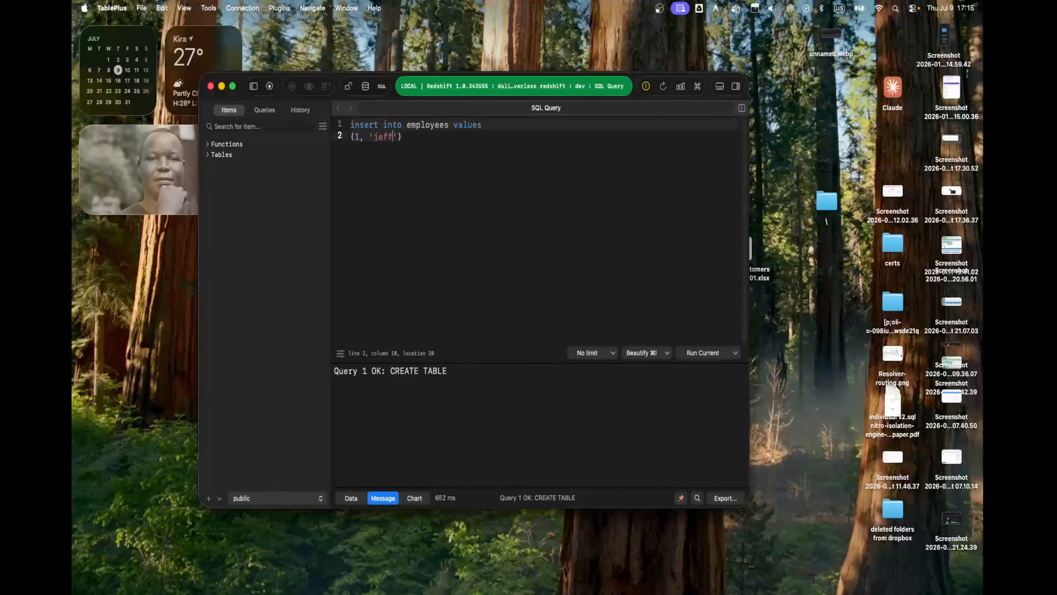
type("'),")
key("Return")
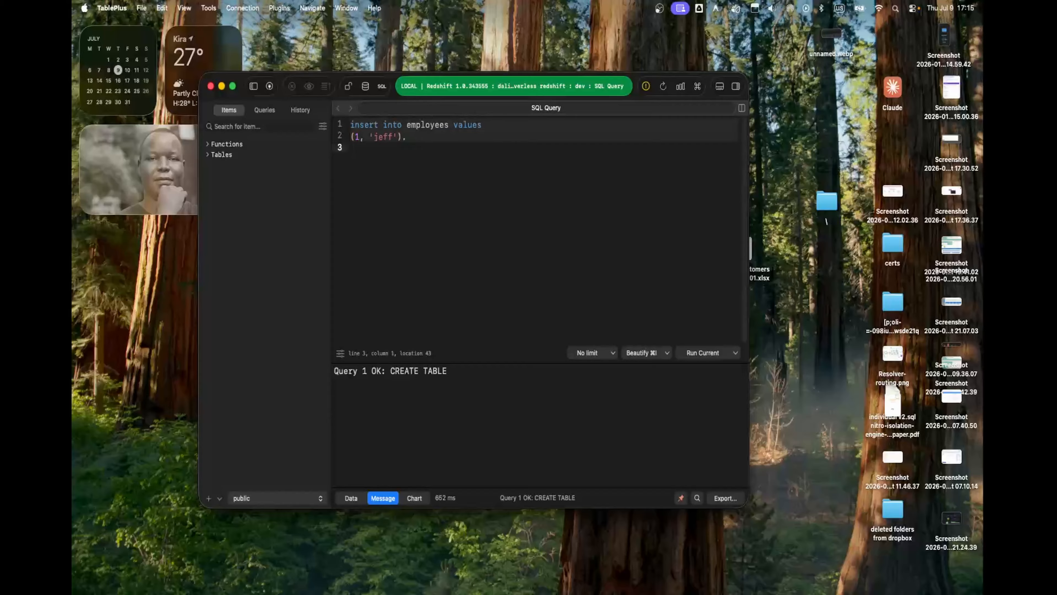
Add the second row (2, 'elon'), close with a semicolon, and select all three lines
type("_")
key("BackSpace")
type("(")
type("2, ")
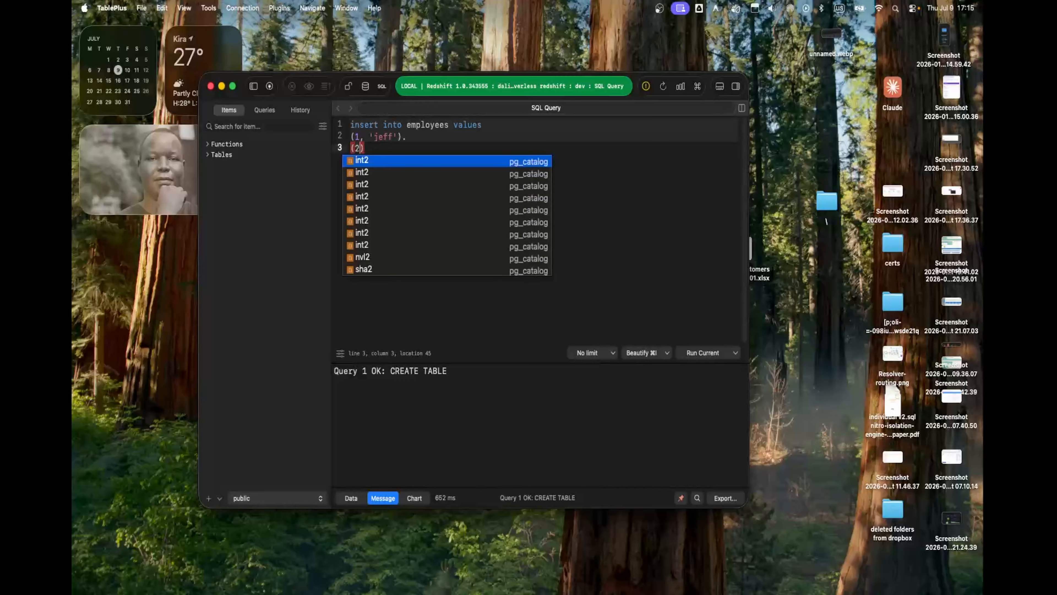
type("'")
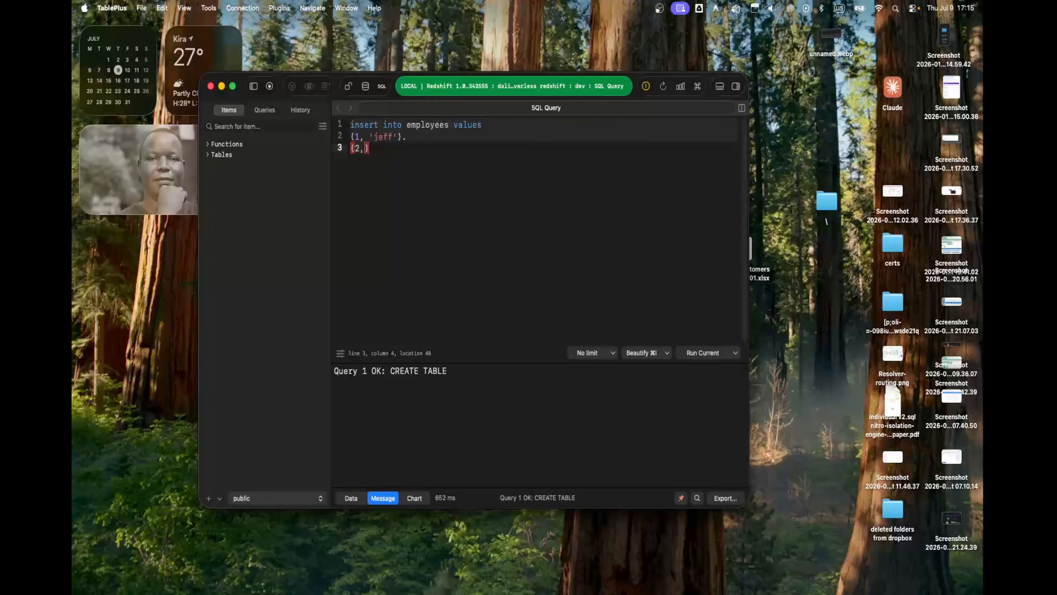
type("elon")
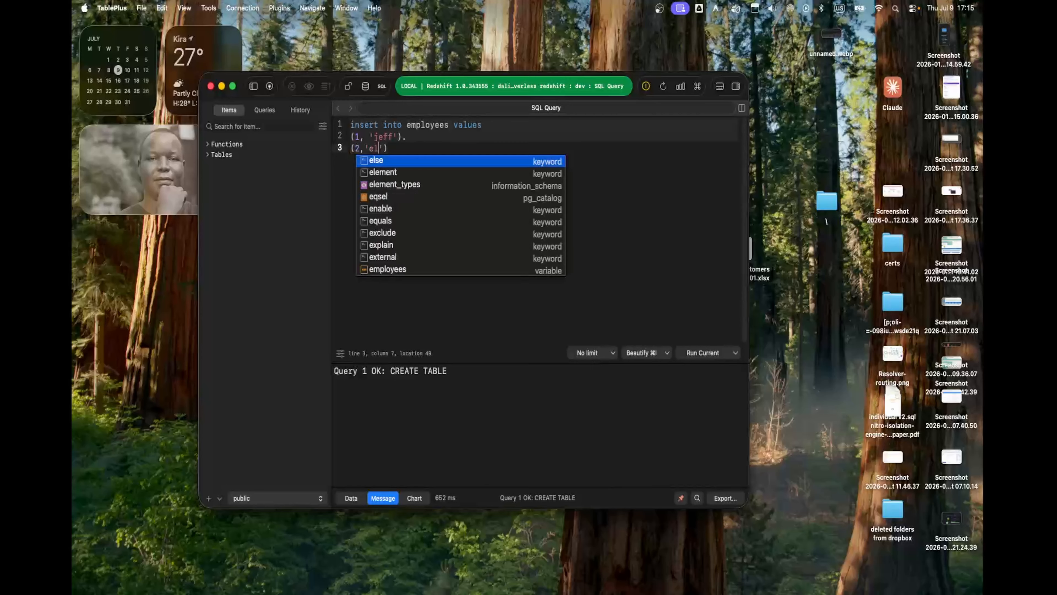
left_click(433, 144)
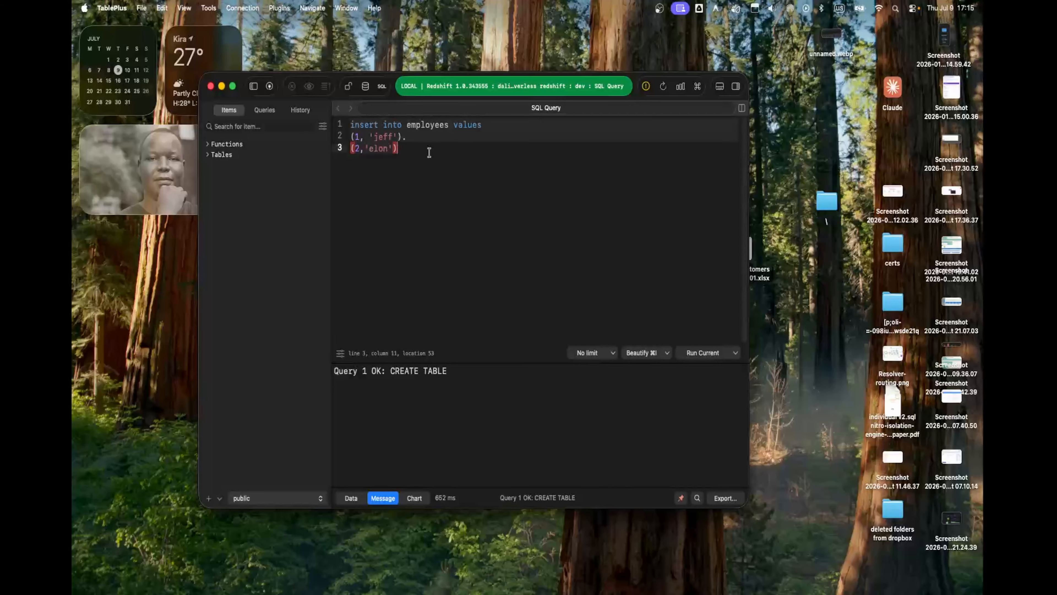
type(";")
left_click_drag(421, 151, 337, 125)
Fix the first row's separator, run the INSERT (2 rows affected), then clear the editor
left_click(685, 353)
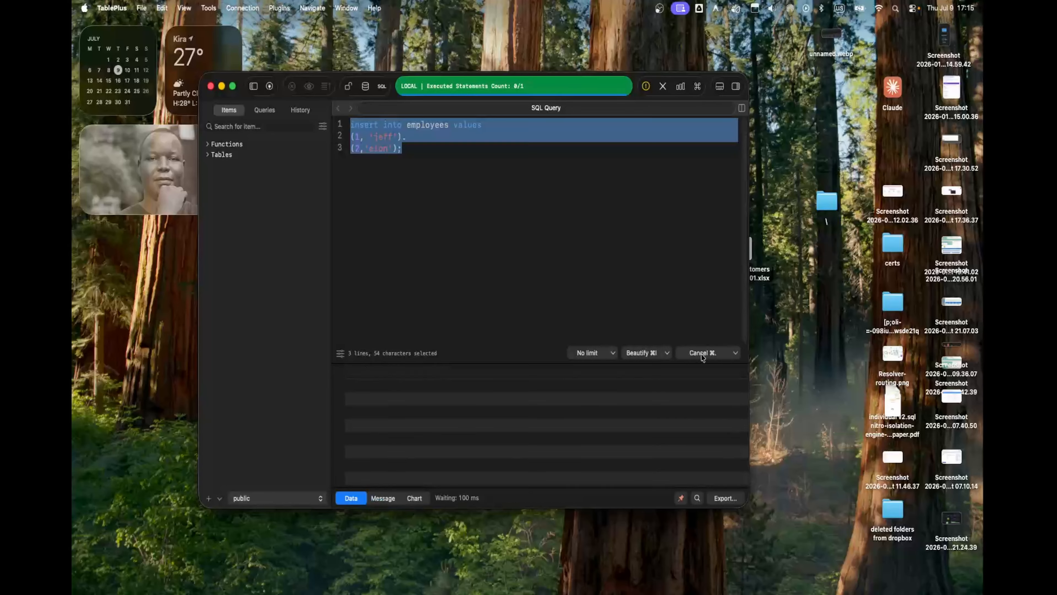
left_click(415, 145)
left_click(419, 135)
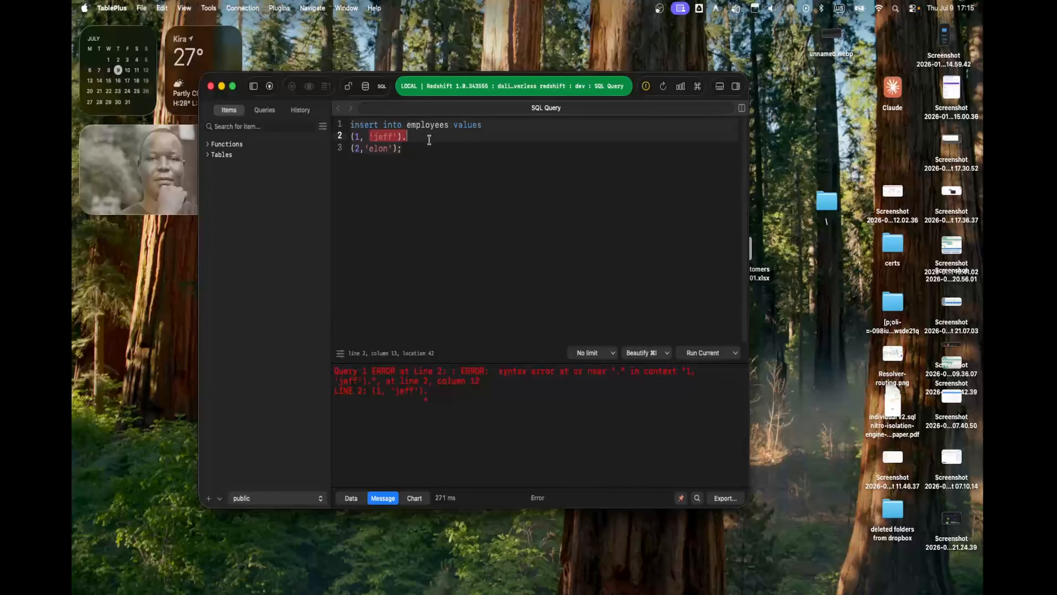
key("BackSpace")
type(",.")
key("BackSpace")
left_click(704, 353)
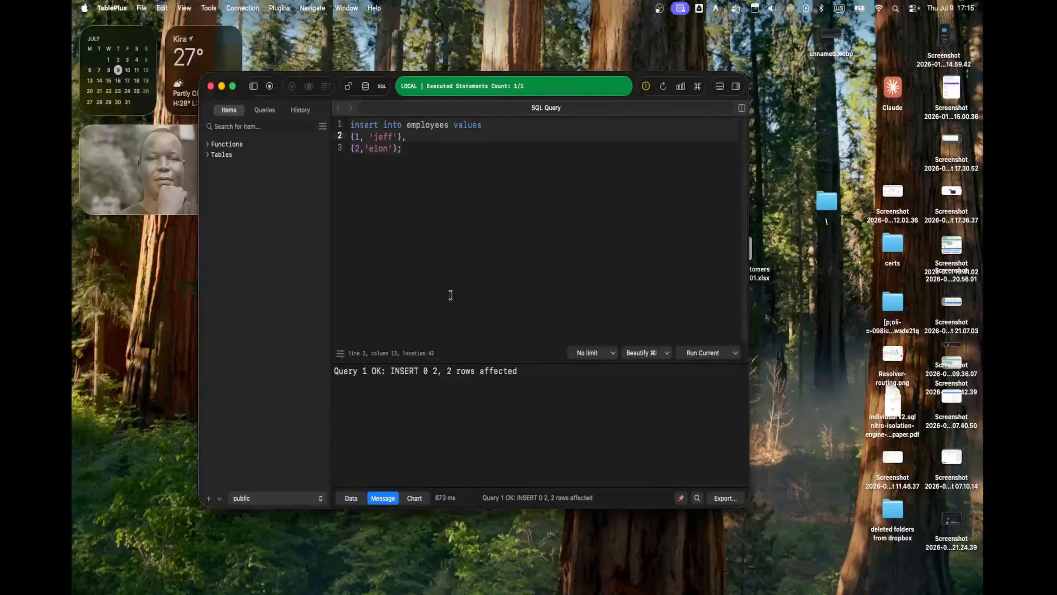
key("super+a")
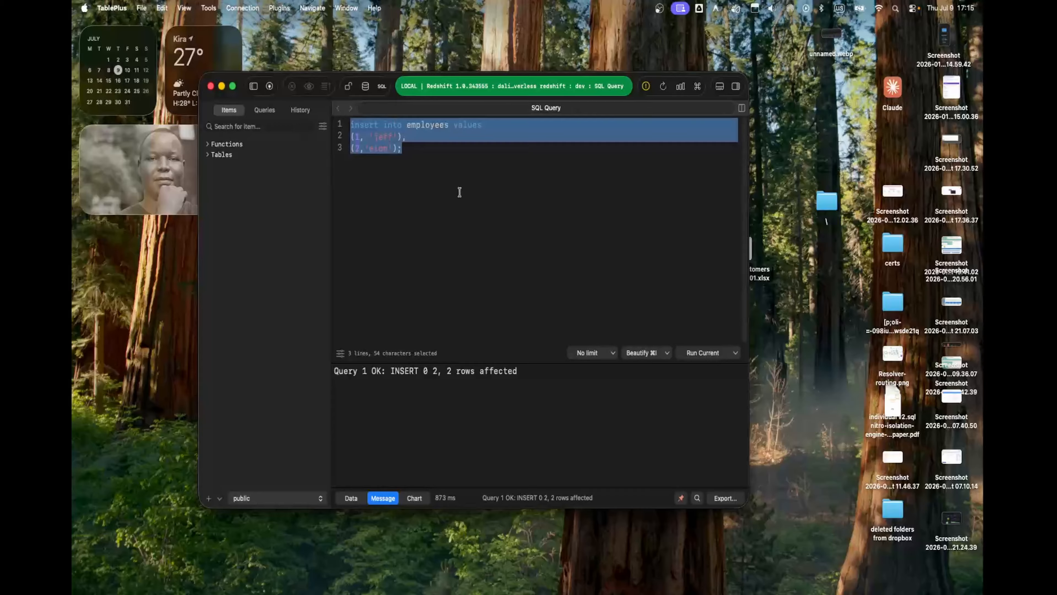
key("BackSpace")
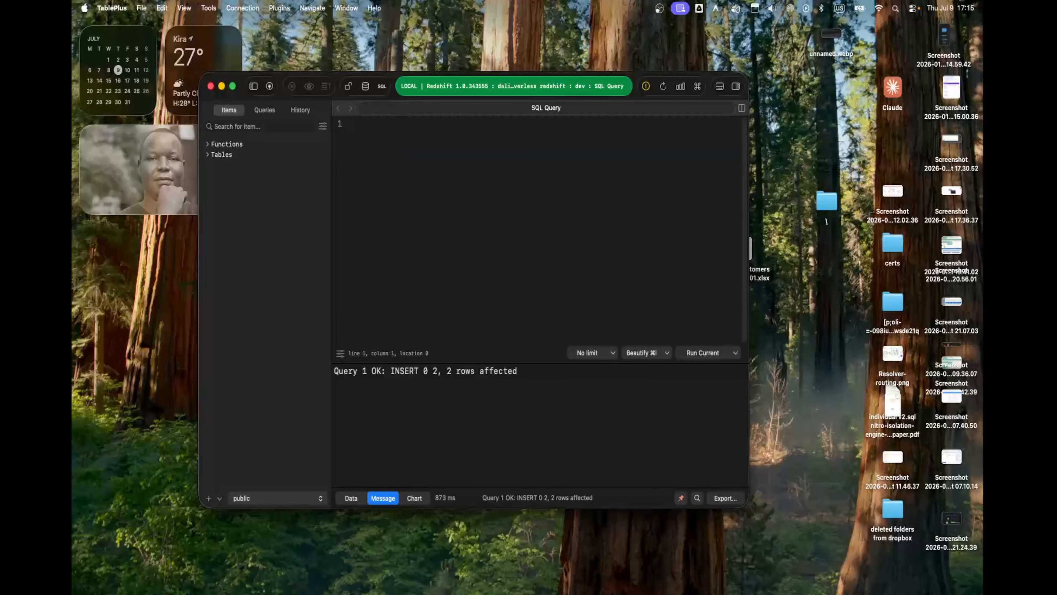
Run SELECT * from employees and select the two returned rows, jeff and elon
type("SELECT * from employees")
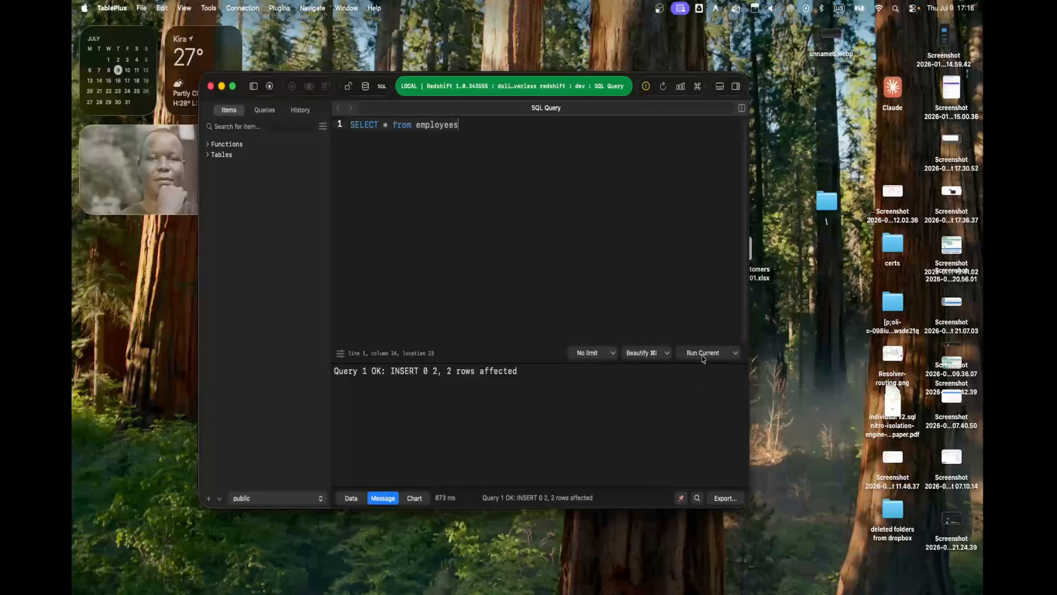
left_click(702, 354)
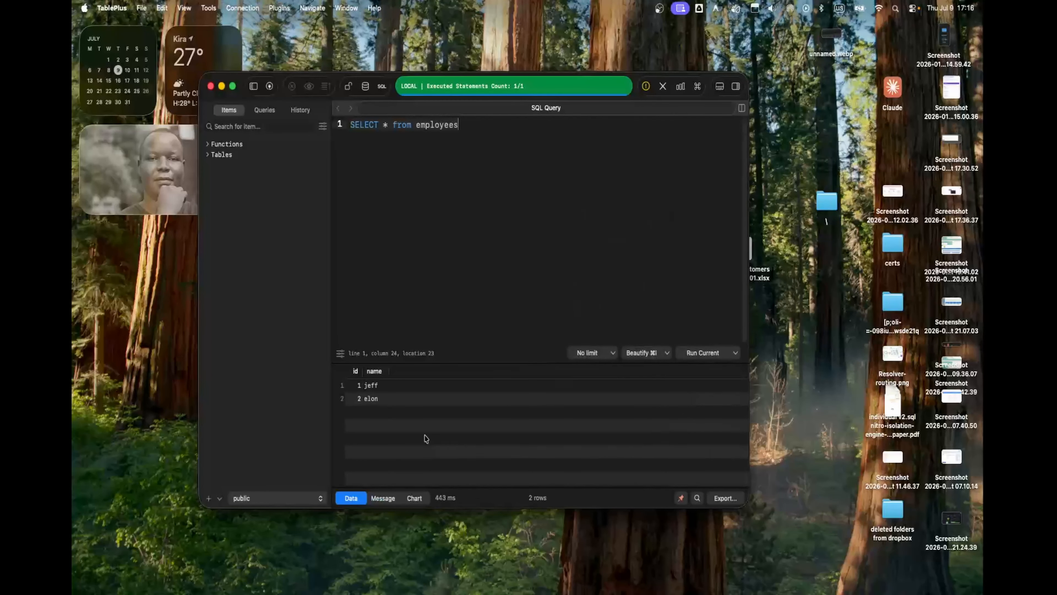
left_click_drag(366, 386, 375, 403)
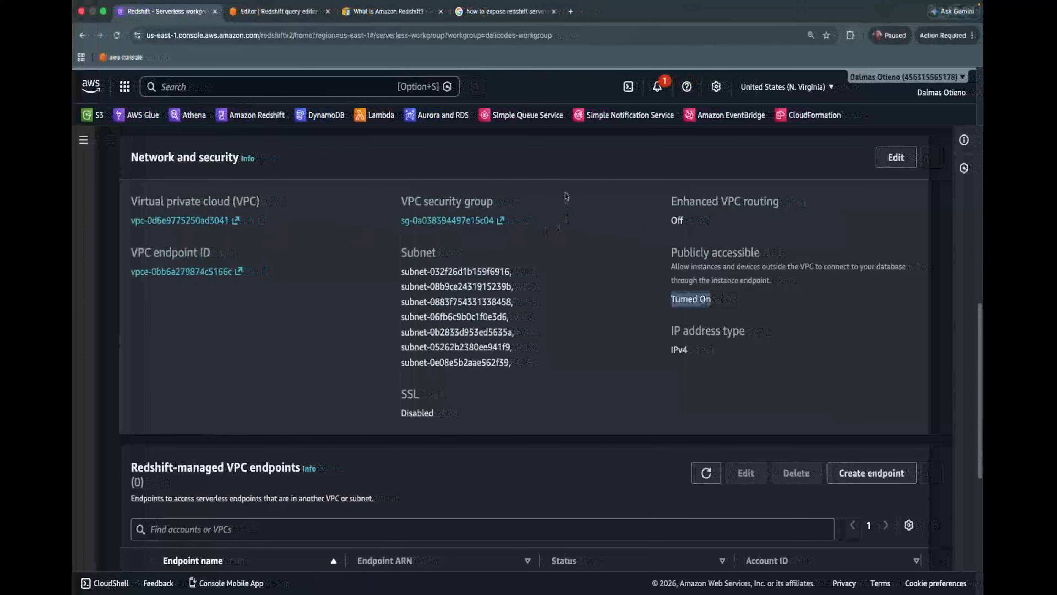
scroll(566, 195, "up", 10)
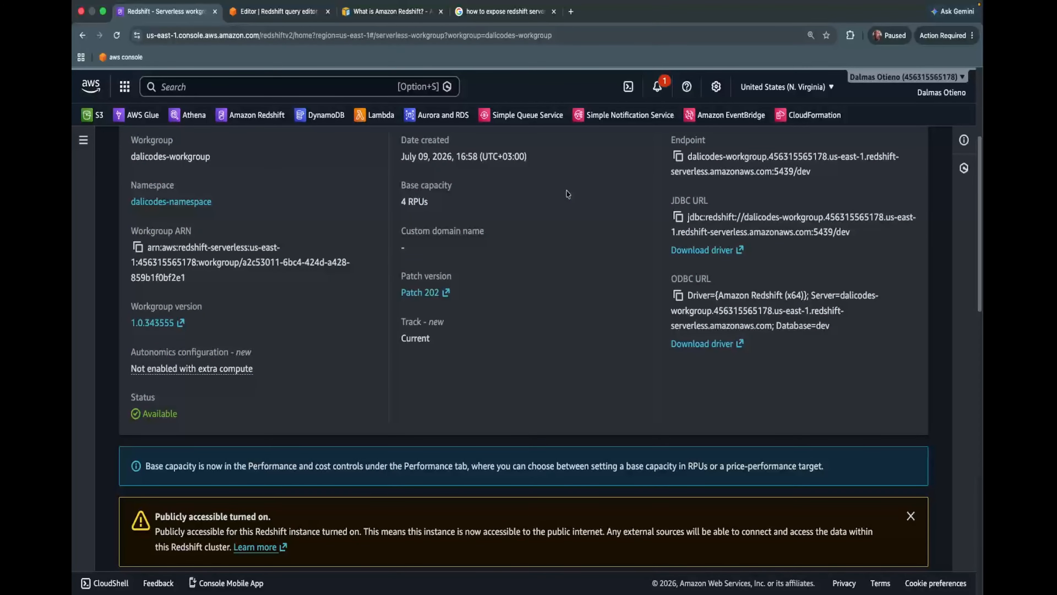
scroll(567, 193, "up", 5)
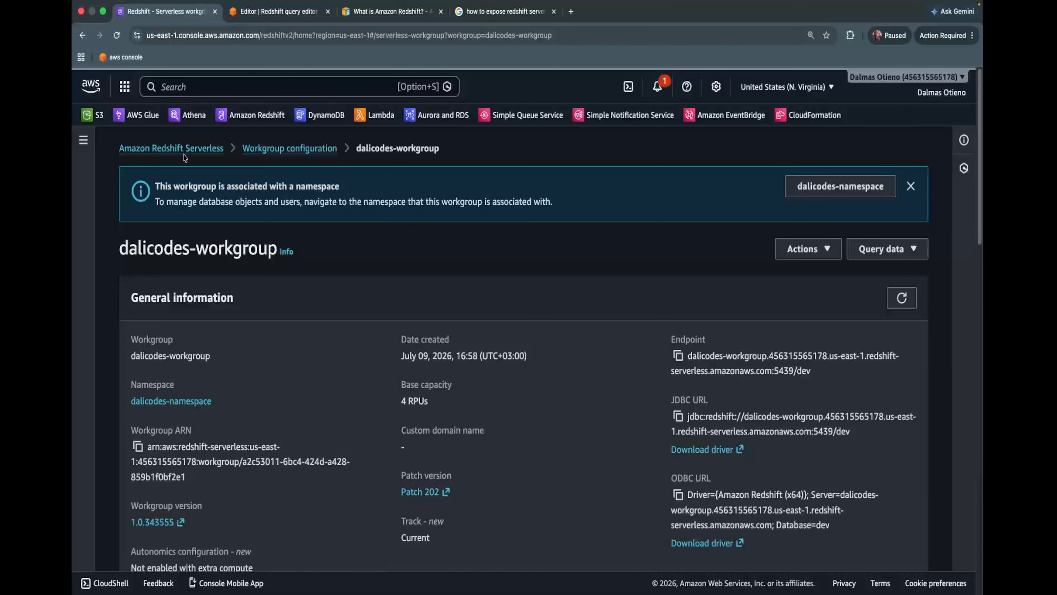
left_click(285, 149)
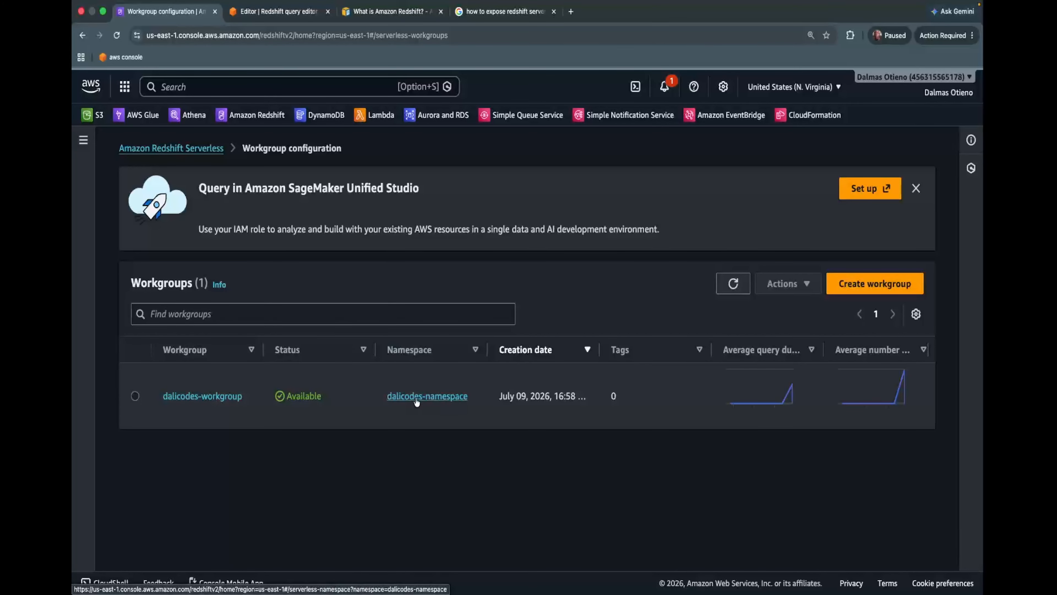
left_click(208, 396)
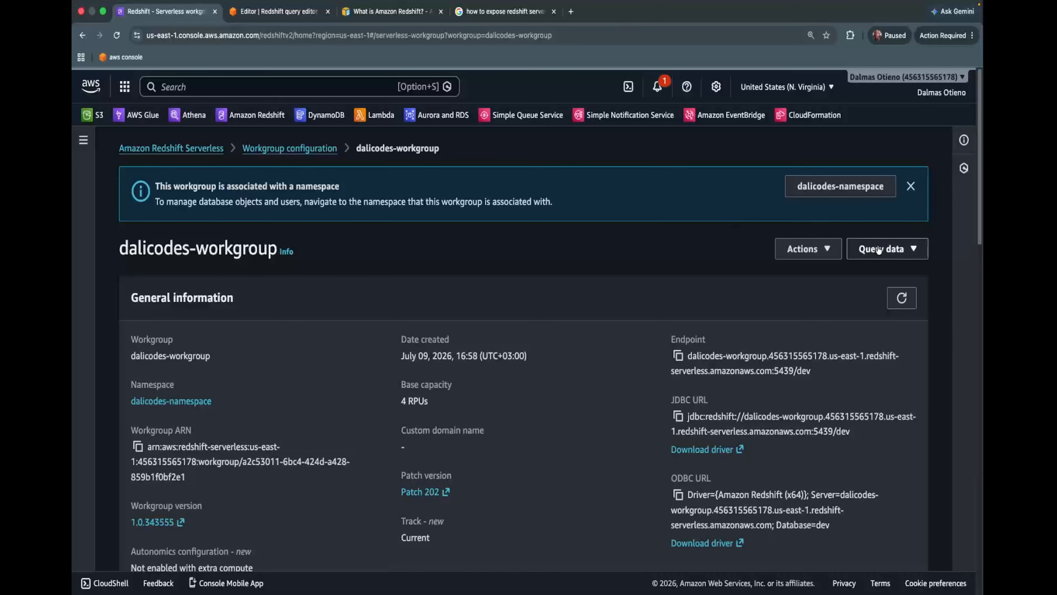
Delete dalicodes-workgroup, confirming with 'delete' and leaving the namespace checkbox unchecked
left_click(816, 249)
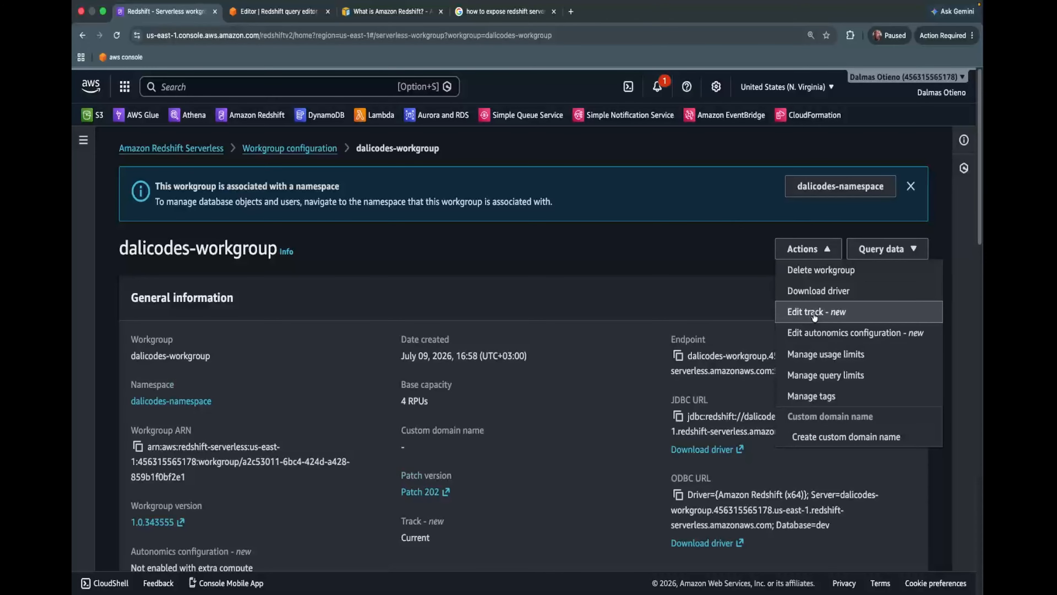
left_click(840, 270)
left_click(485, 399)
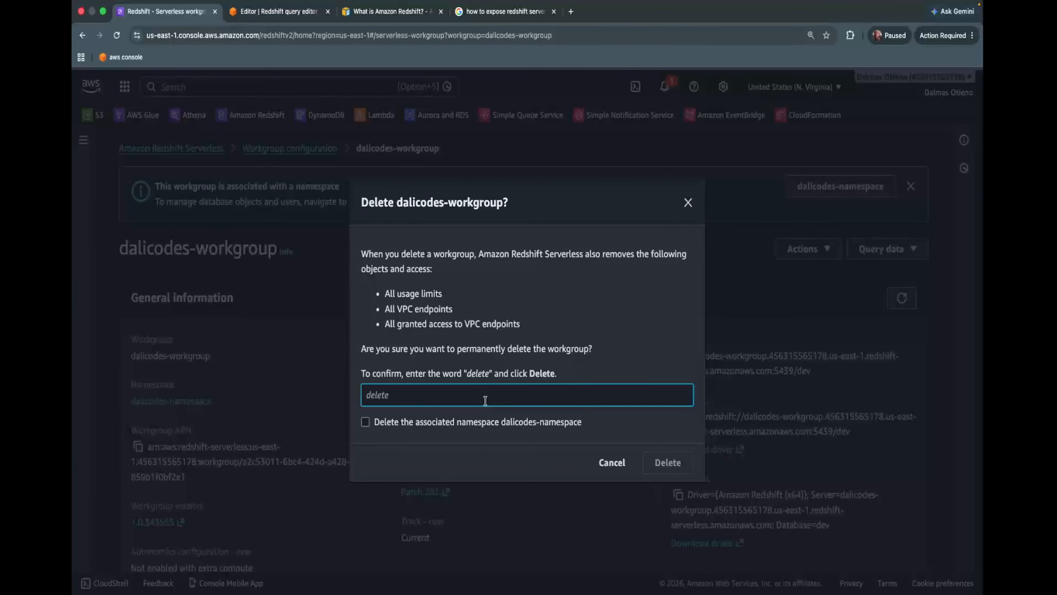
type("delete")
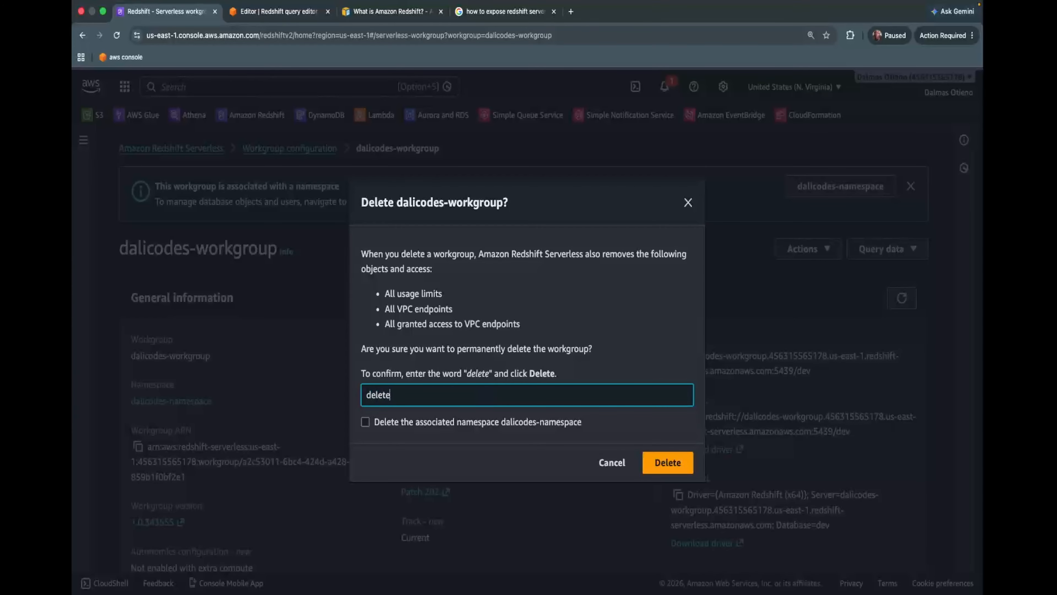
left_click(671, 463)
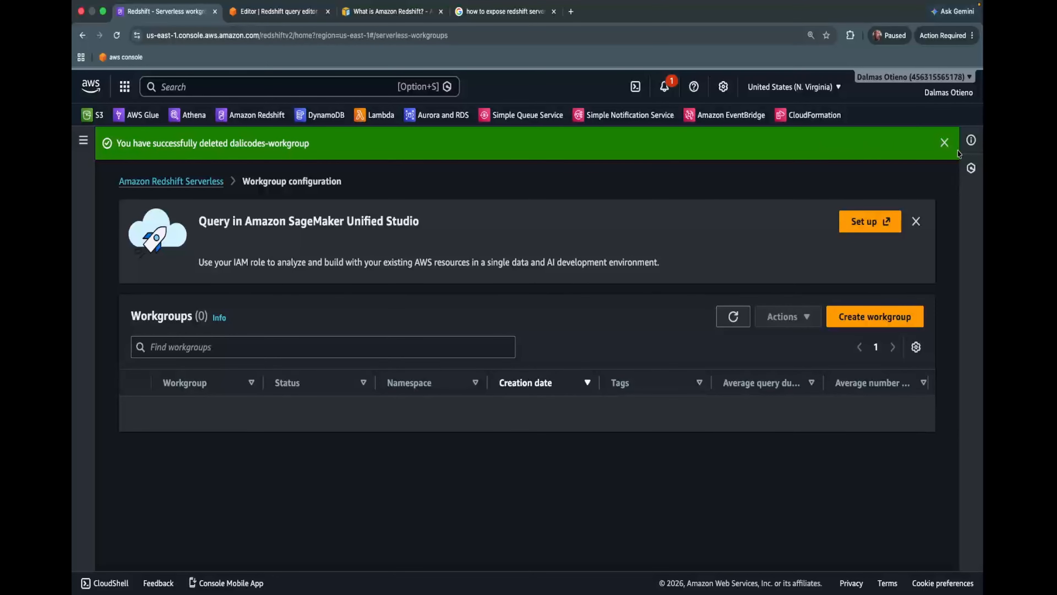
Open dalicodes-namespace from the Serverless dashboard and delete it, confirming with 'delete', no final snapshot
left_click(944, 143)
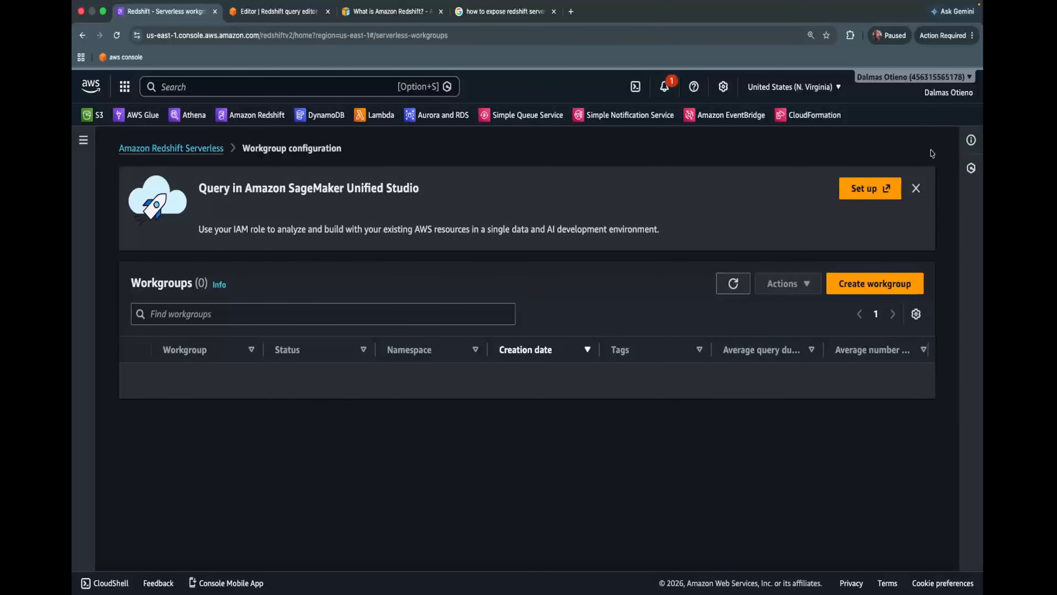
left_click(188, 149)
scroll(268, 395, "down", 5)
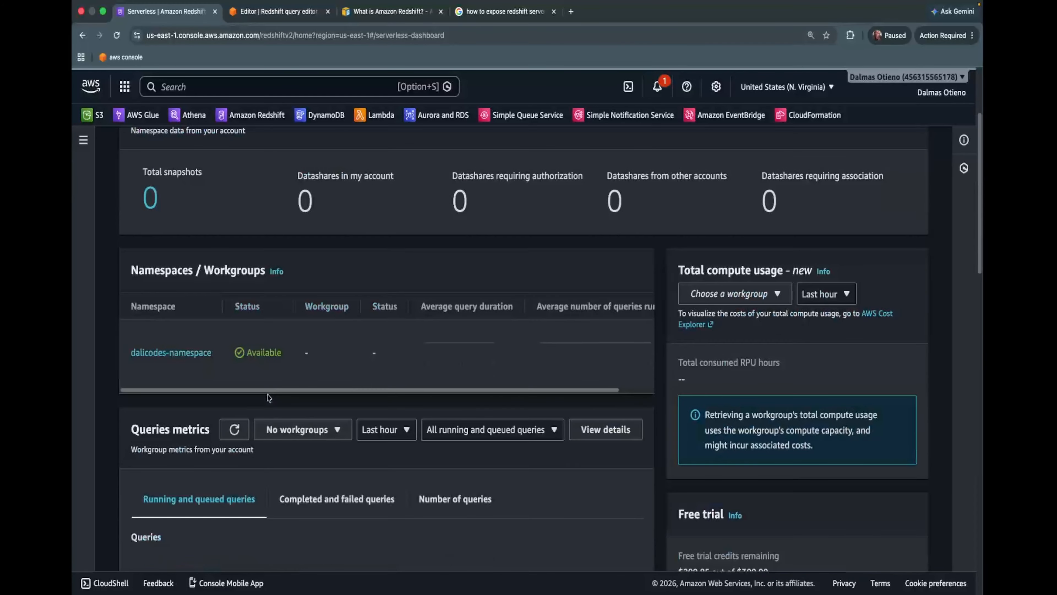
left_click(187, 298)
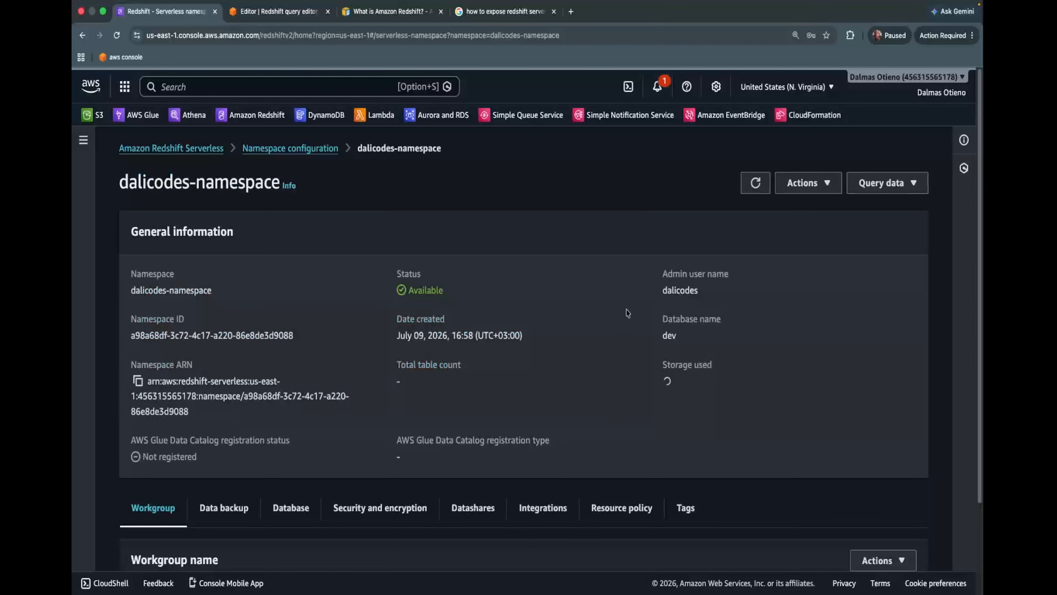
left_click(822, 183)
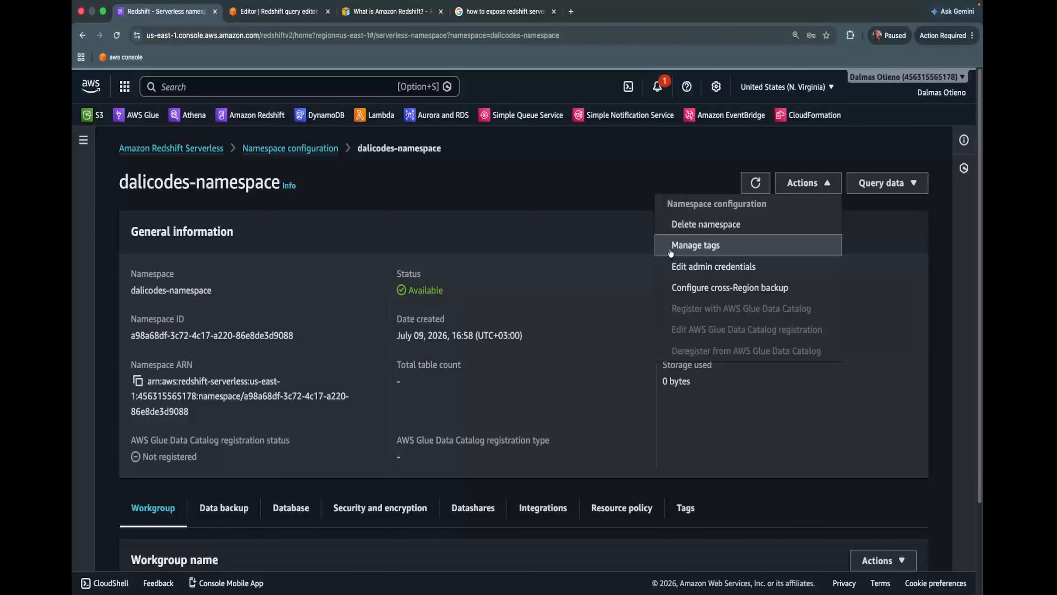
left_click(774, 225)
left_click(460, 438)
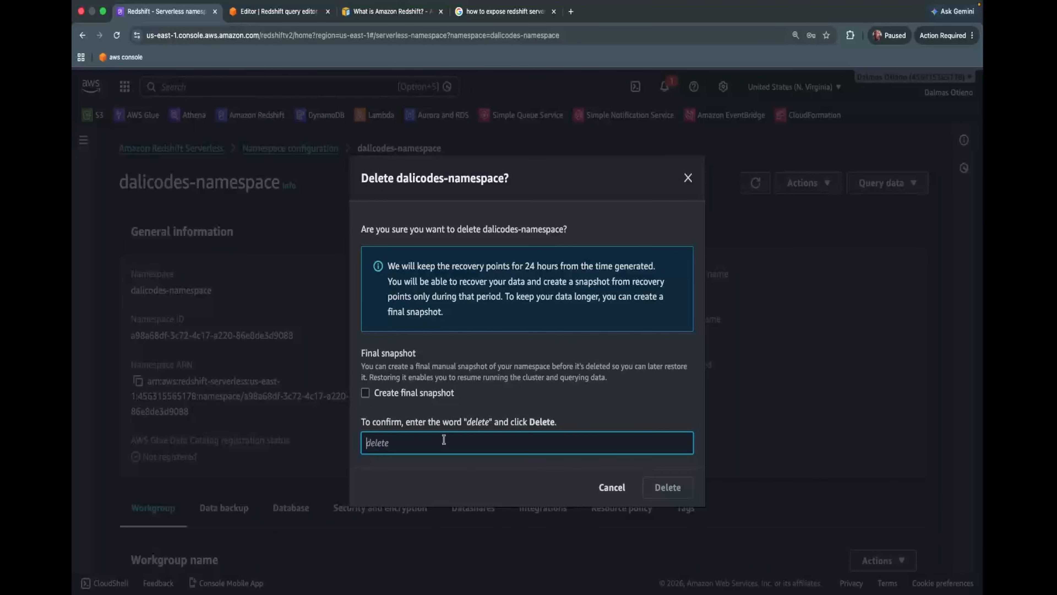
type("delete")
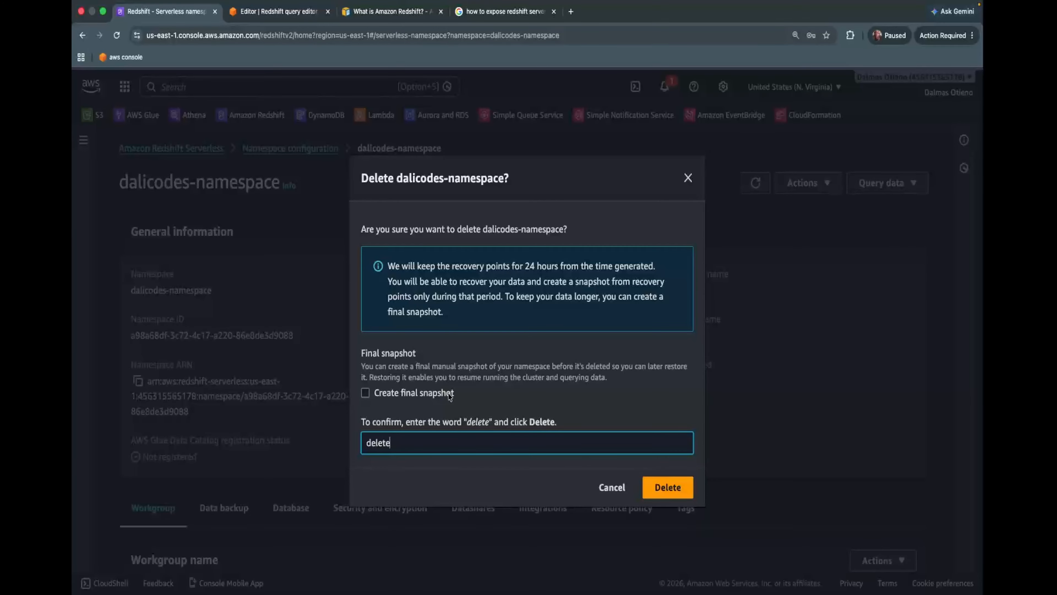
left_click(457, 397)
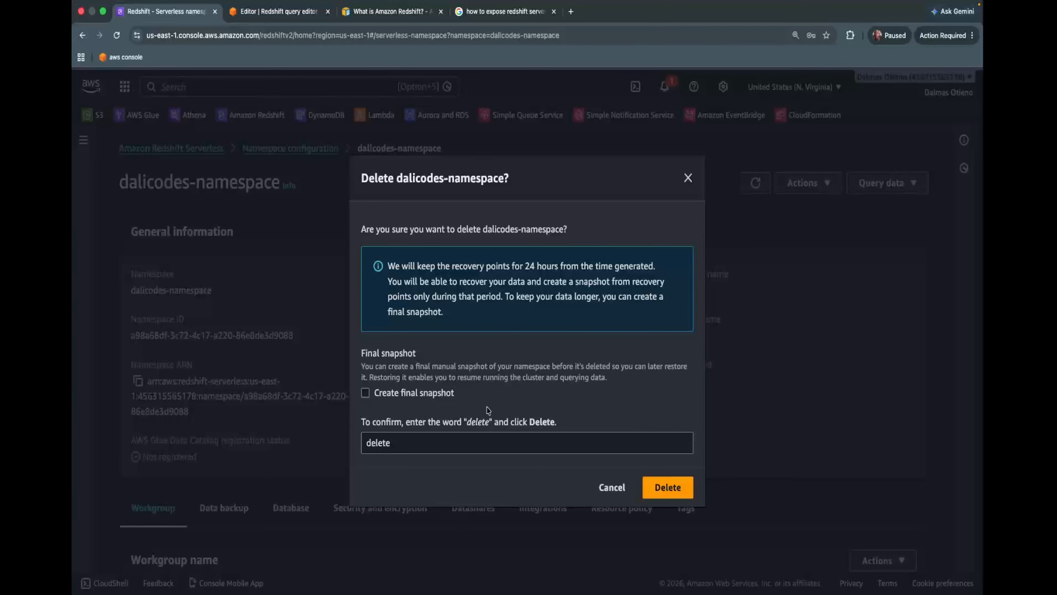
left_click(668, 487)
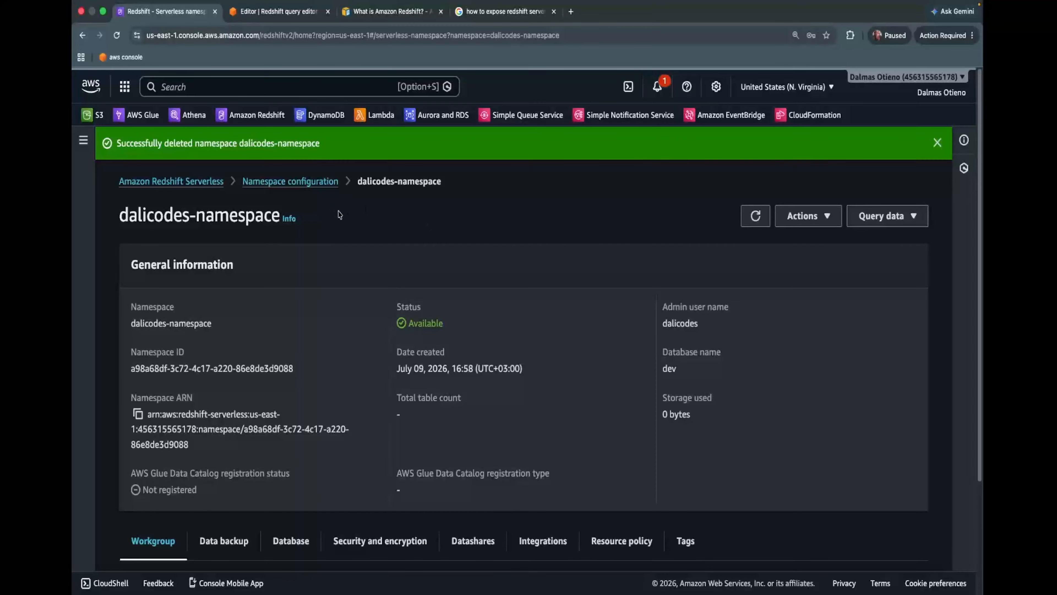
Navigate to the Redshift Serverless getting-started page and review its default-namespace and default-workgroup settings
scroll(412, 240, "down", 1)
scroll(411, 240, "up", 1)
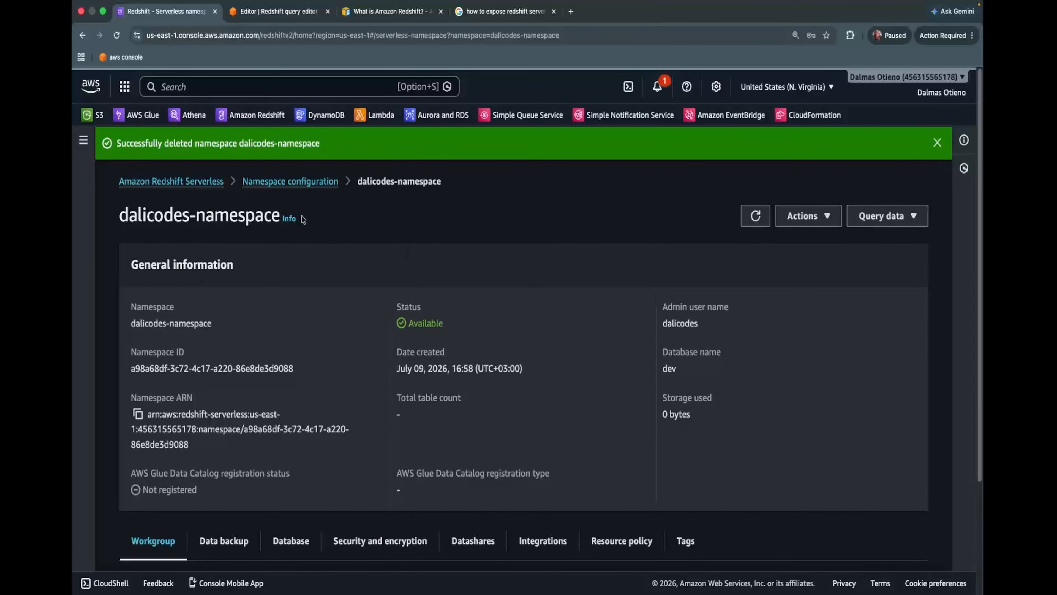
left_click(84, 144)
left_click(135, 149)
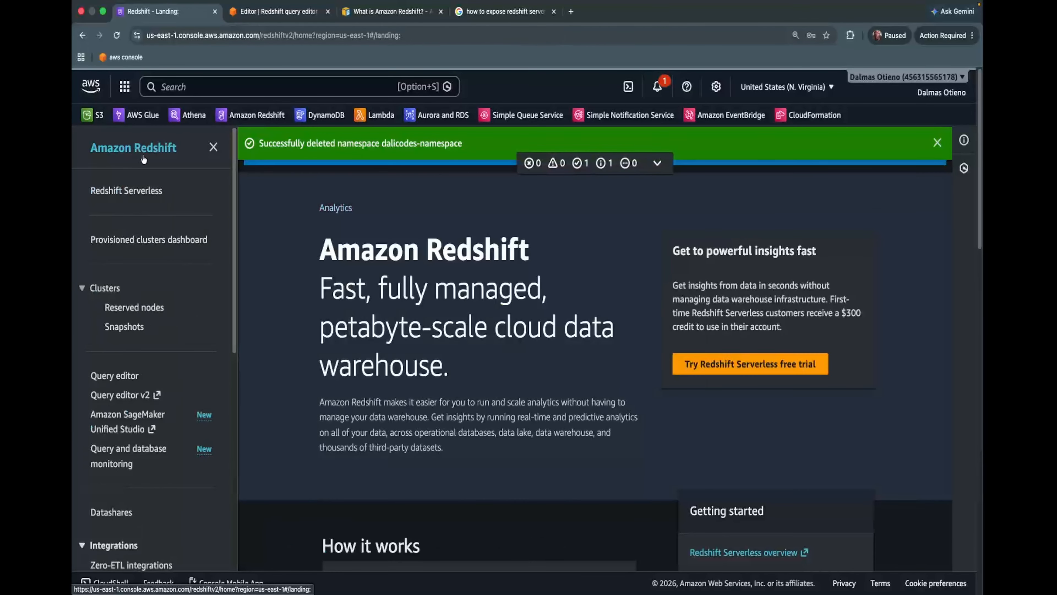
left_click(133, 191)
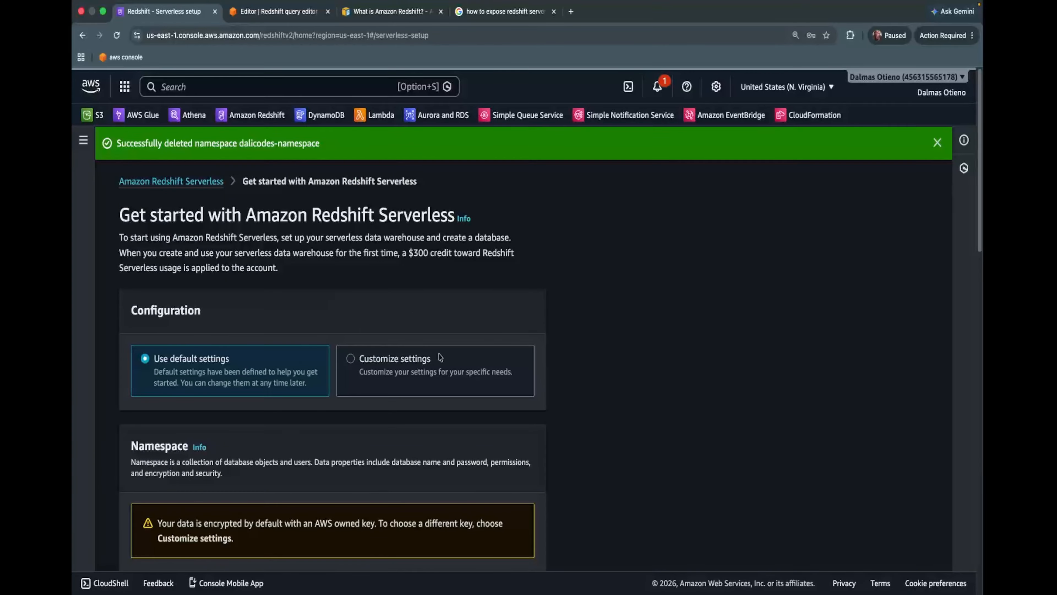
scroll(478, 328, "down", 6)
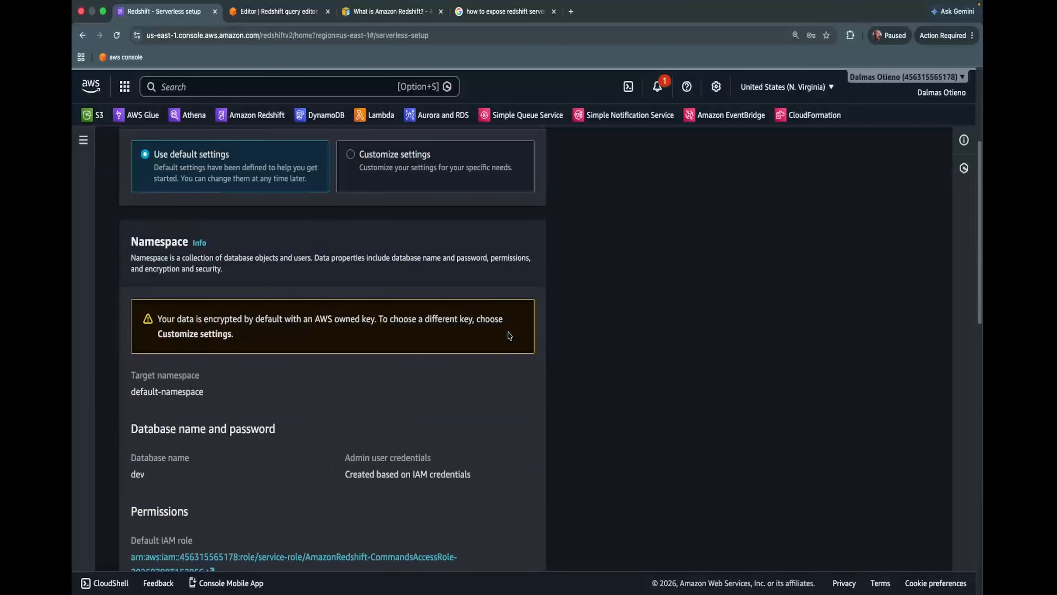
scroll(516, 340, "down", 15)
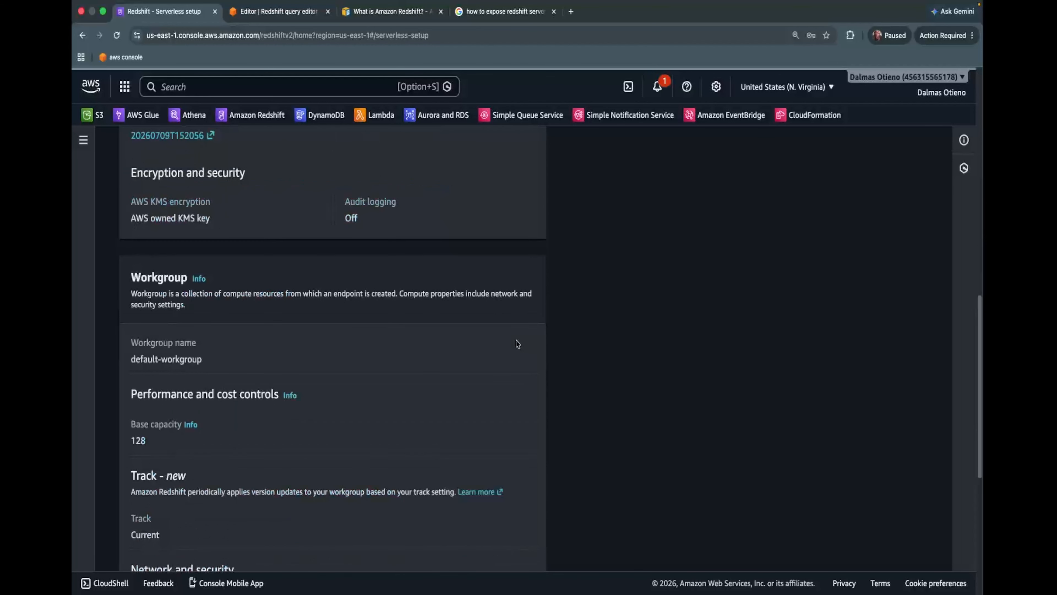
scroll(516, 341, "up", 20)
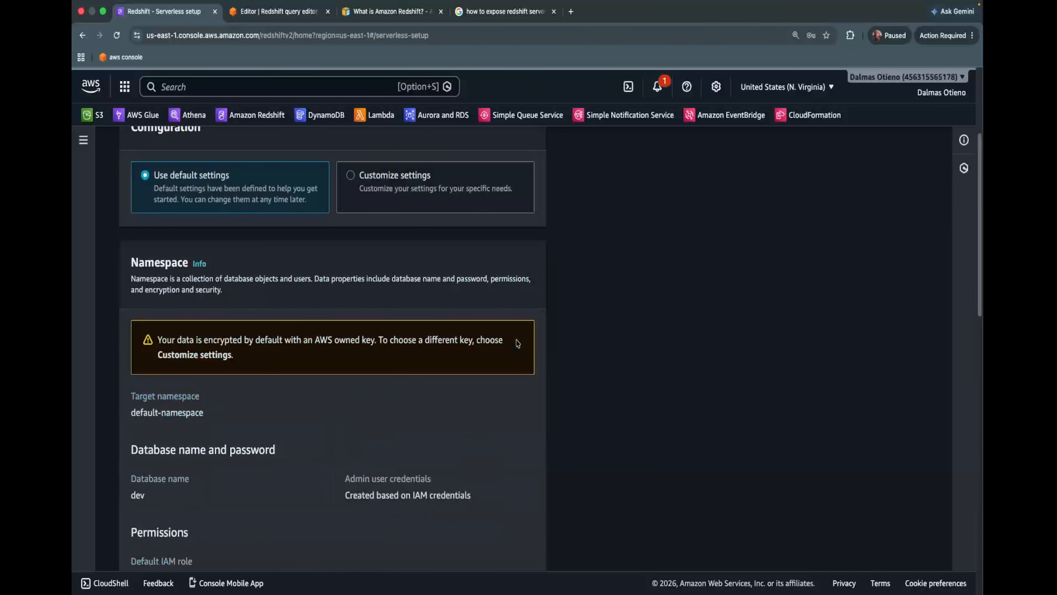